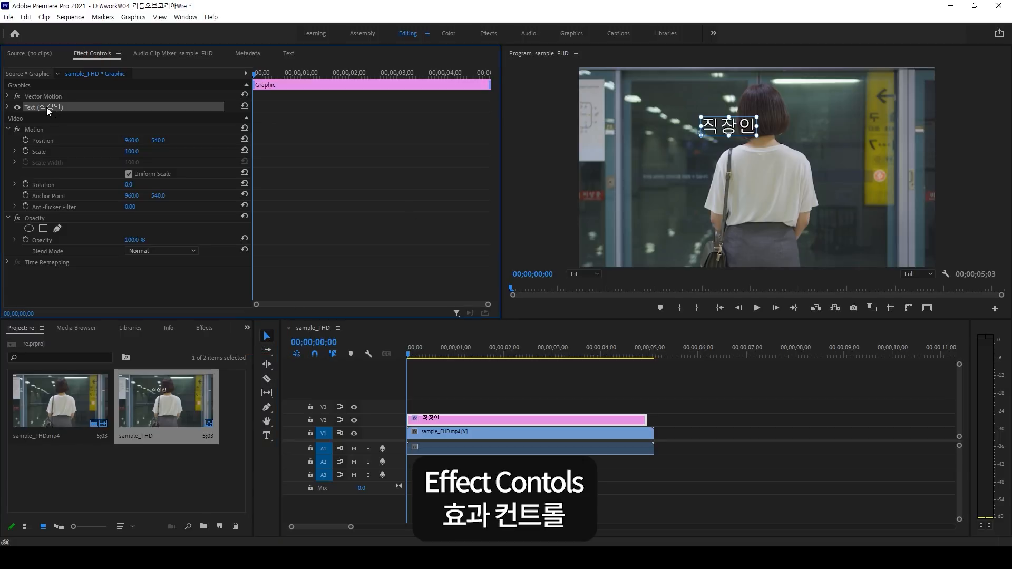
# Step: Set the 직장인 title's font to Rix열정도 and its size to 160
pyautogui.click(8, 107)
pyautogui.click(63, 141)
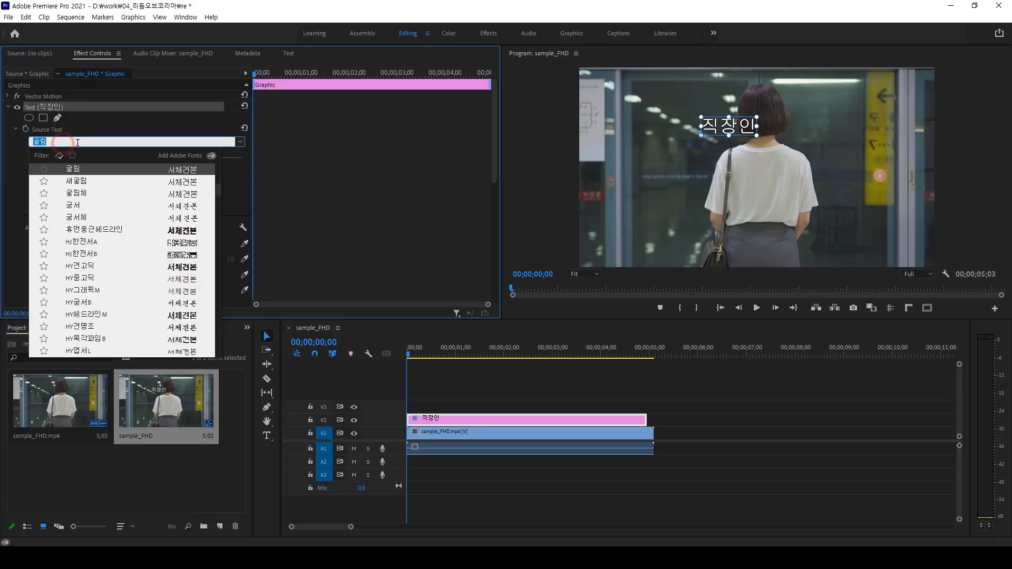
pyautogui.press('BackSpace')
pyautogui.write('열')
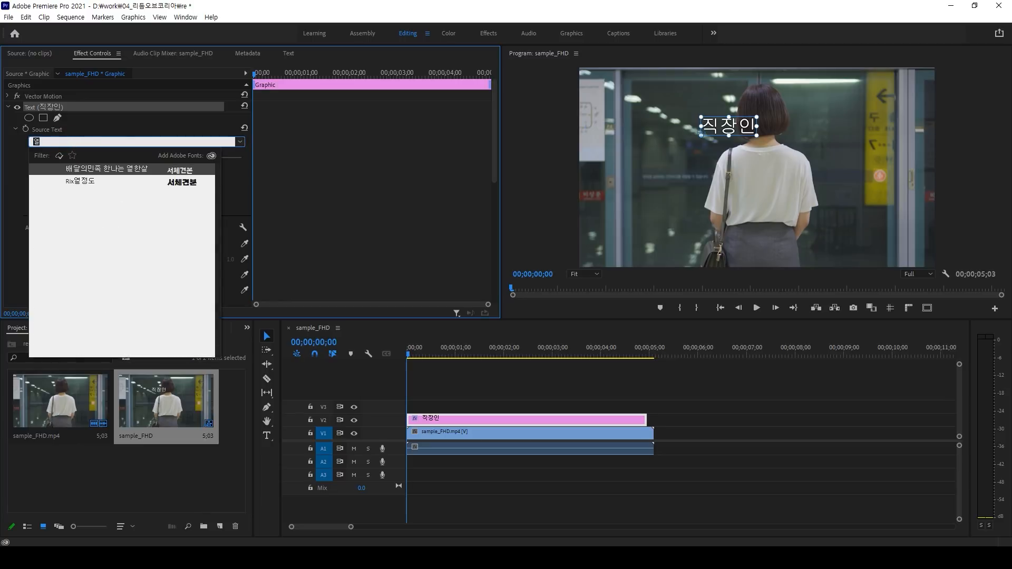
pyautogui.click(106, 181)
pyautogui.moveTo(148, 157); pyautogui.dragTo(151, 157)
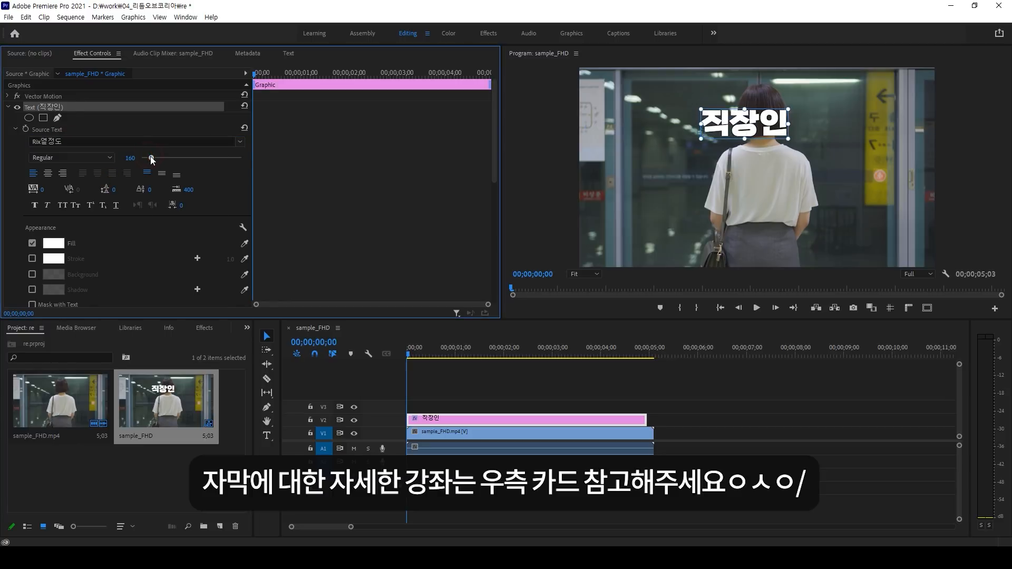
# Step: Apply Faux Italic to the 직장인 title and move it to about 719.7, 404.0 in the frame
pyautogui.moveTo(494, 130)
pyautogui.mouseDown()
pyautogui.moveTo(494, 178)
pyautogui.moveTo(493, 140)
pyautogui.mouseUp()
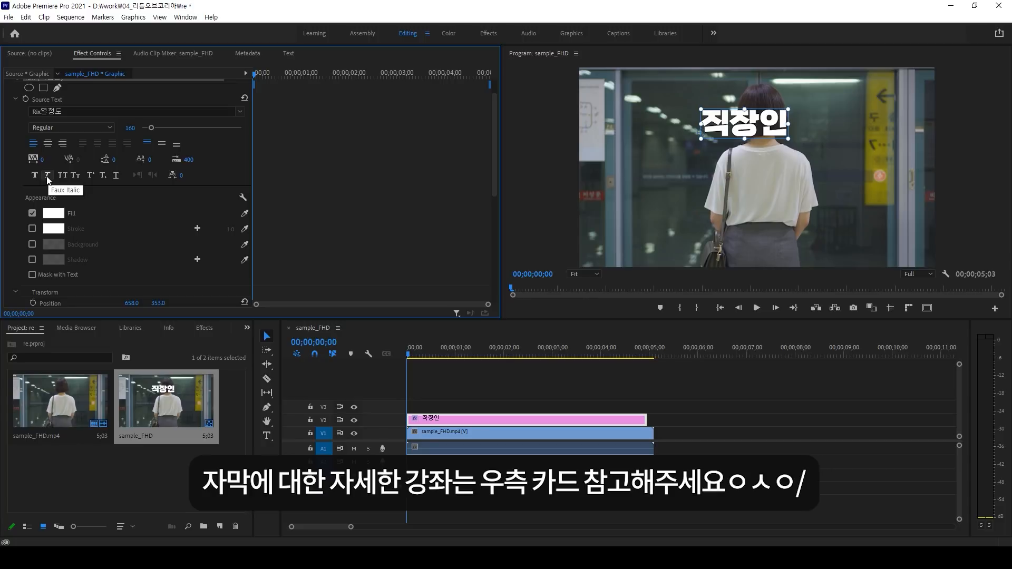
pyautogui.click(47, 176)
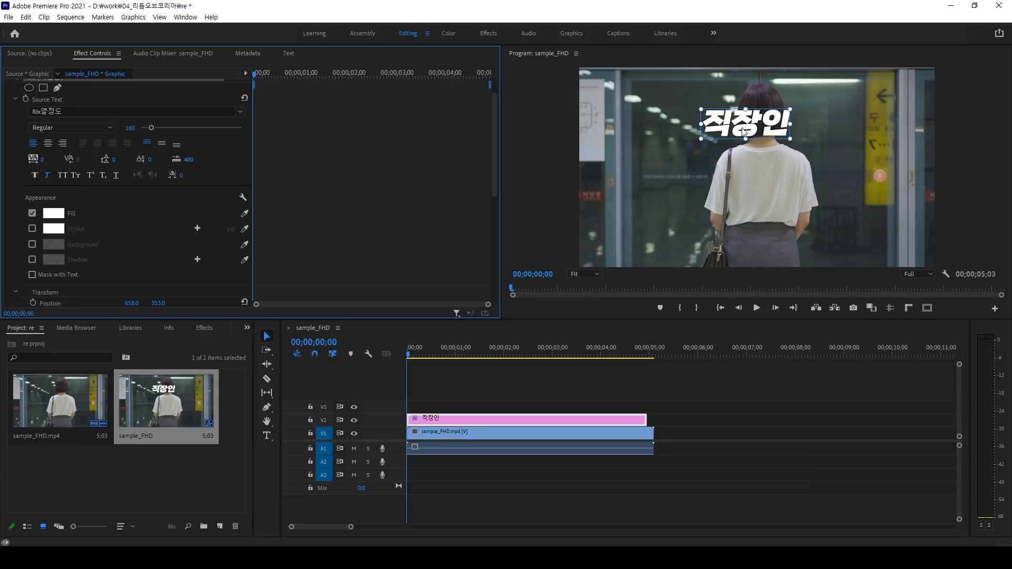
pyautogui.moveTo(750, 121); pyautogui.dragTo(770, 135)
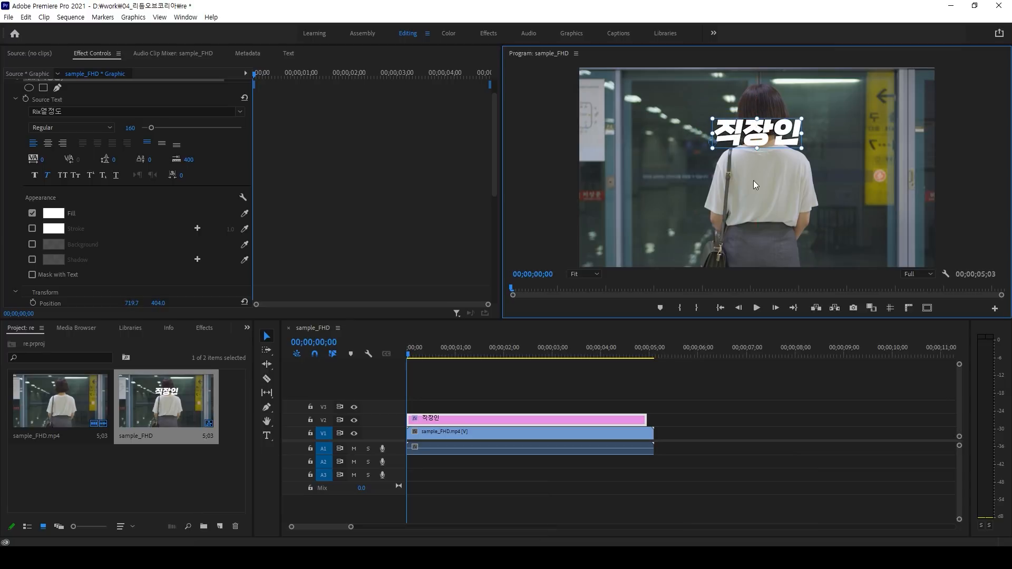
# Step: Duplicate the 직장인 title clip onto track V3 and shift the copy straight down to form a second line
pyautogui.click(448, 417)
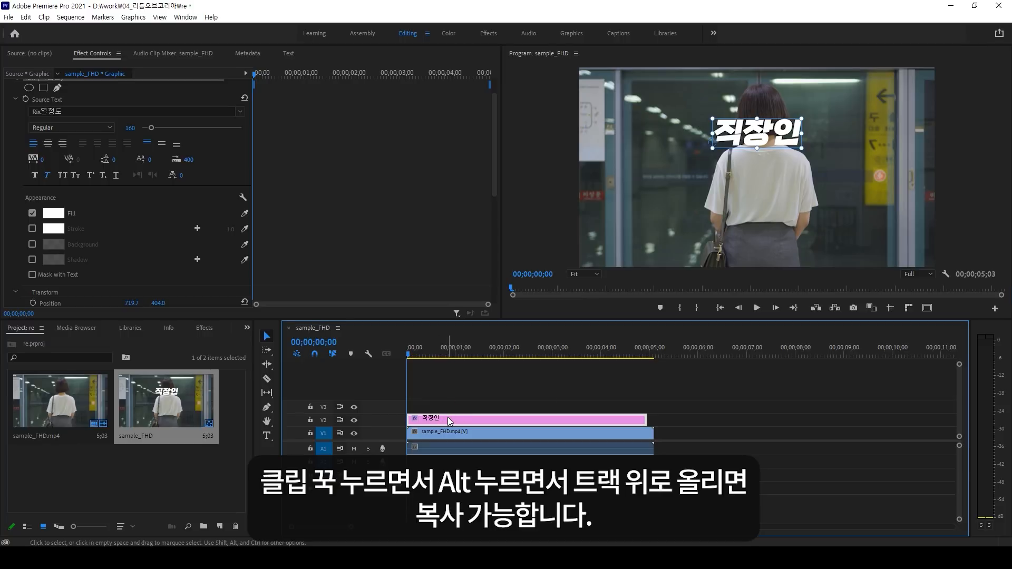
pyautogui.moveTo(448, 416); pyautogui.dragTo(448, 407)
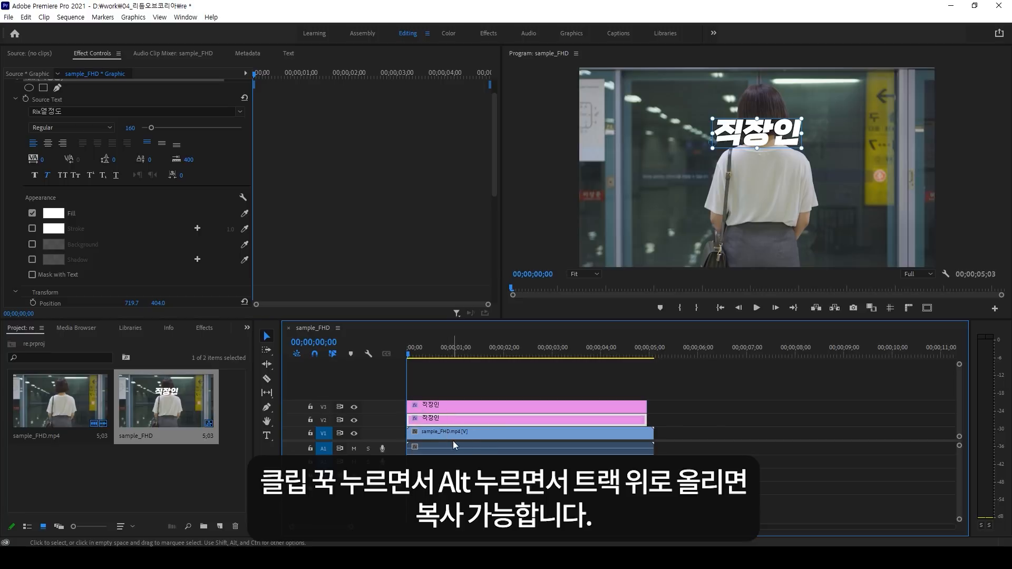
pyautogui.click(448, 407)
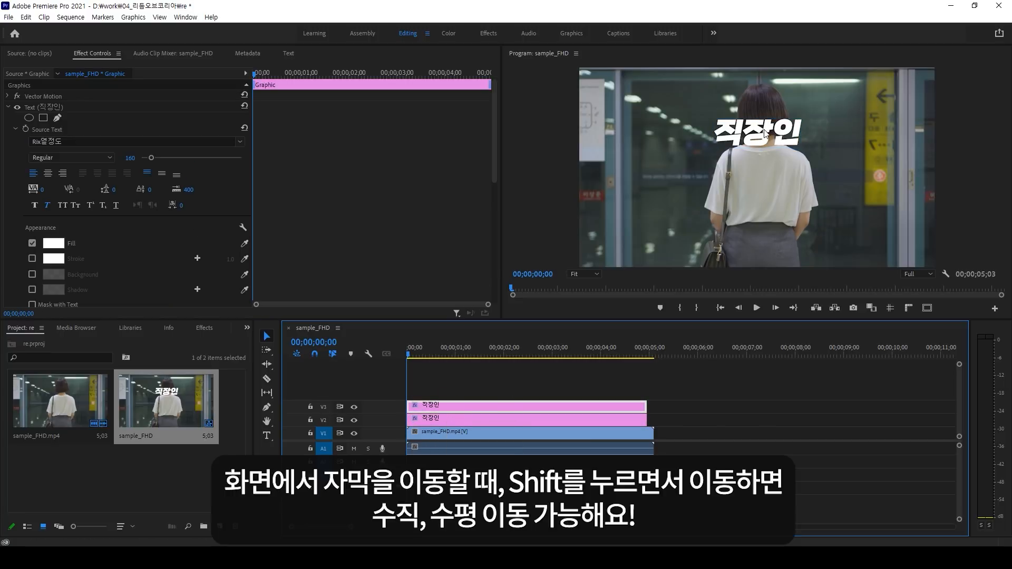
pyautogui.click(764, 133)
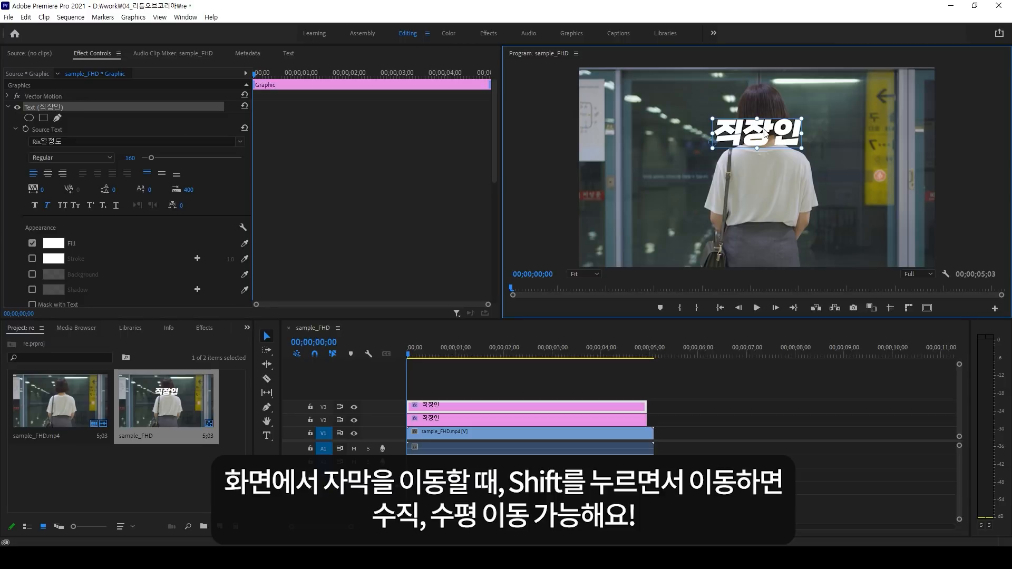
pyautogui.moveTo(764, 134); pyautogui.dragTo(772, 170)
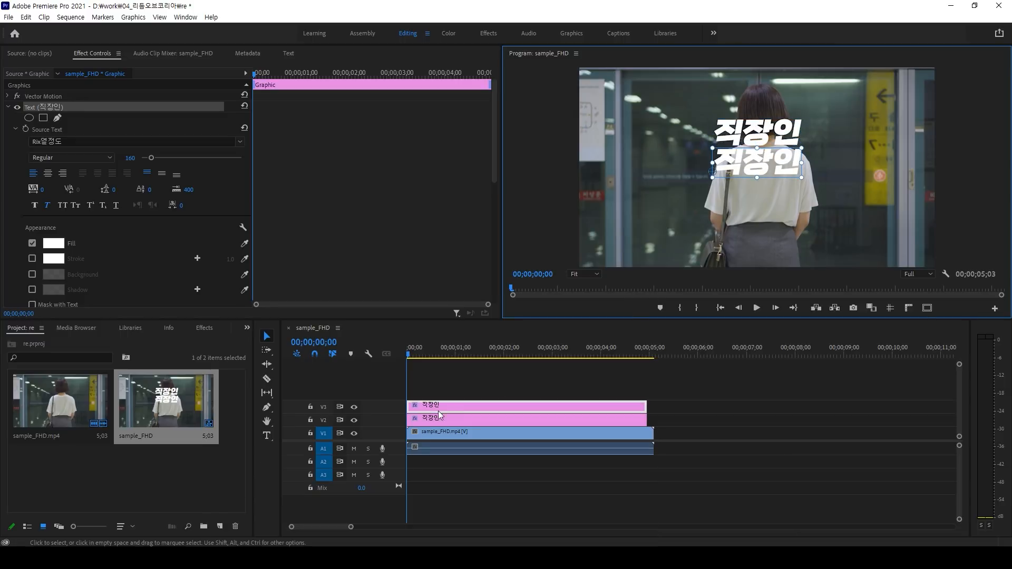
# Step: Duplicate the V3 title clip onto track V4 and shift the copy straight down to form a third line
pyautogui.click(441, 403)
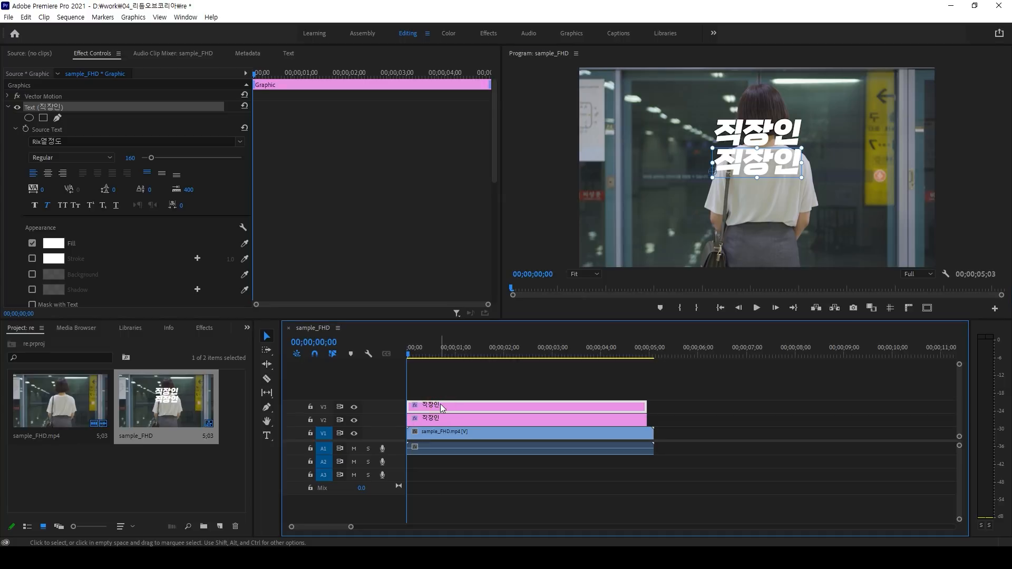
pyautogui.moveTo(441, 404); pyautogui.dragTo(440, 394)
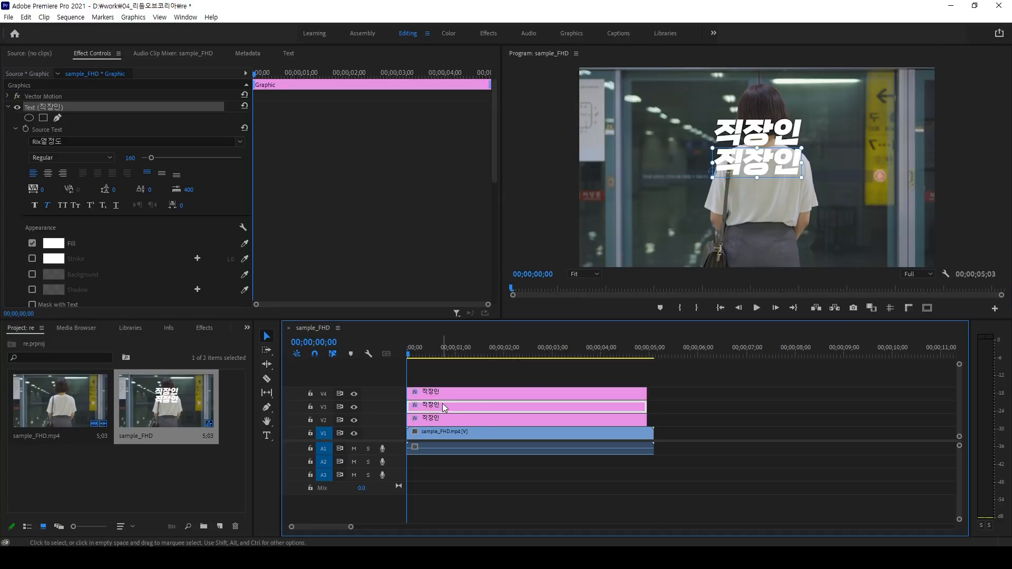
pyautogui.click(768, 160)
pyautogui.moveTo(768, 160); pyautogui.dragTo(769, 191)
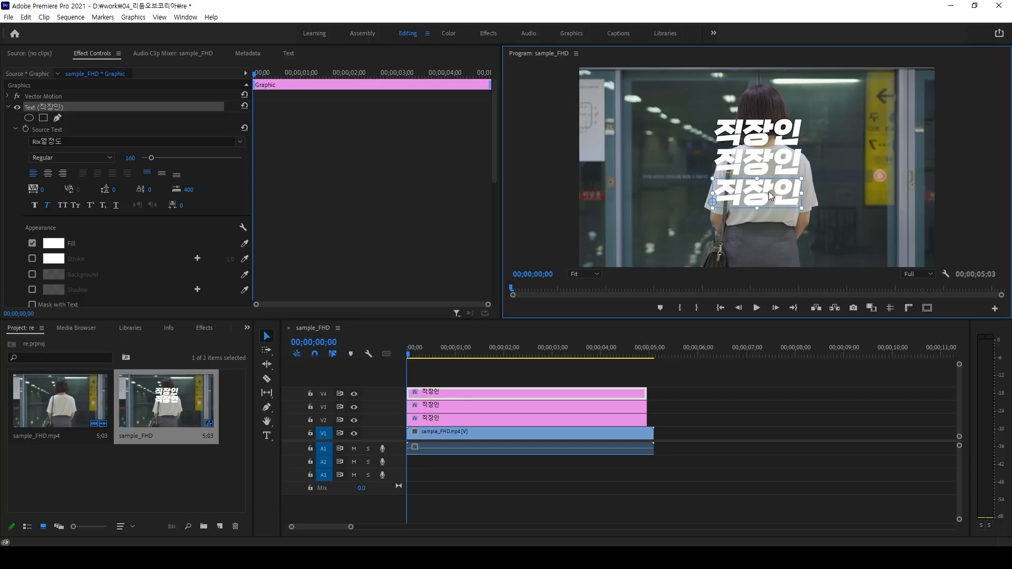
# Step: Replace the middle title line's text with 디자이너 and return to the Selection tool
pyautogui.click(783, 160)
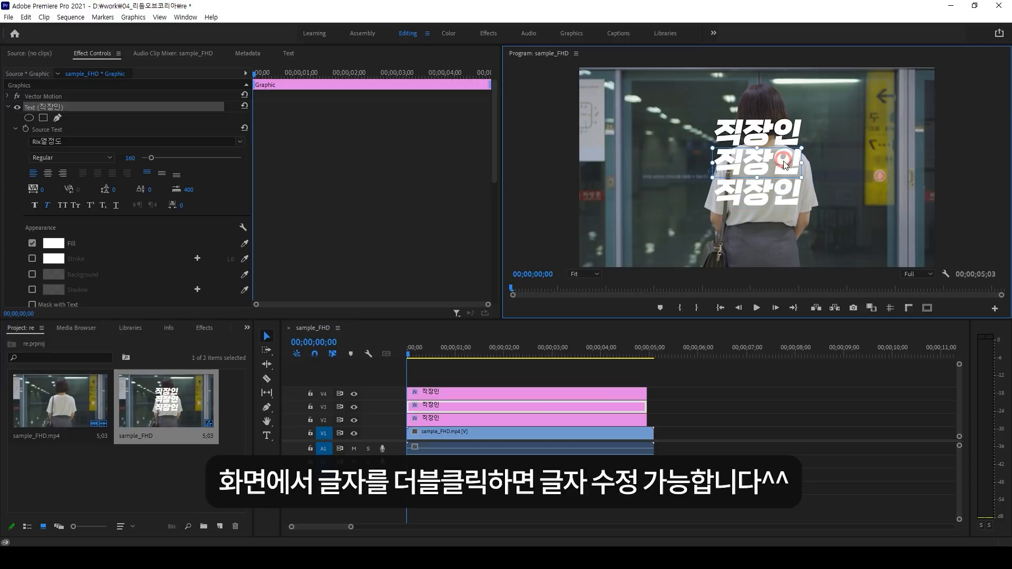
pyautogui.doubleClick(782, 168)
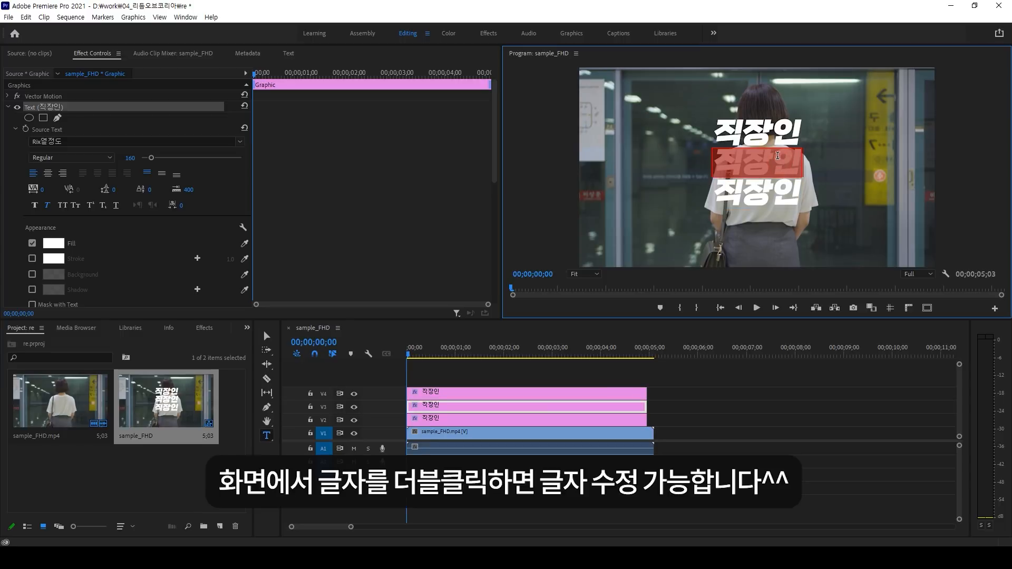
pyautogui.write('디자이너')
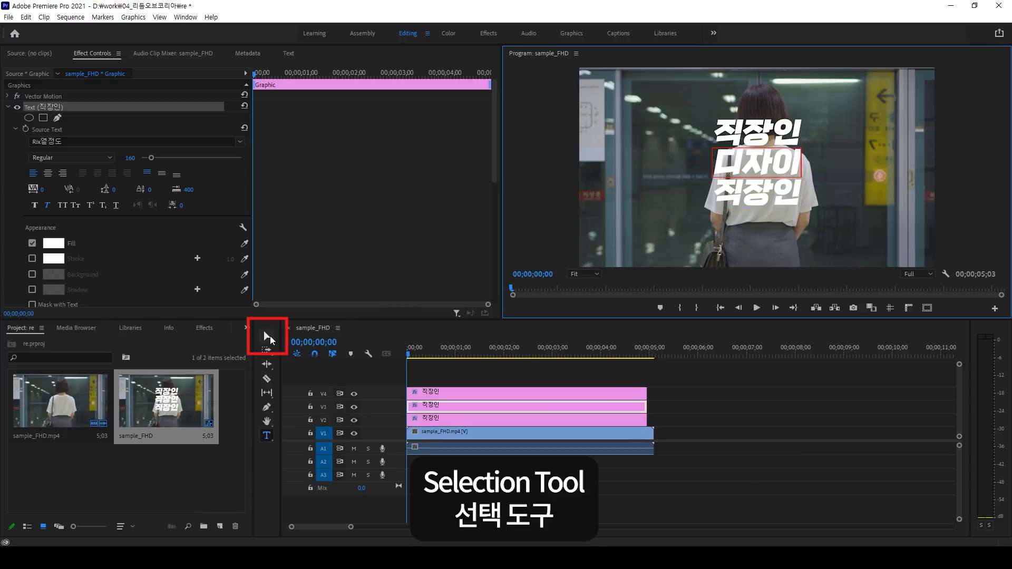
pyautogui.click(267, 335)
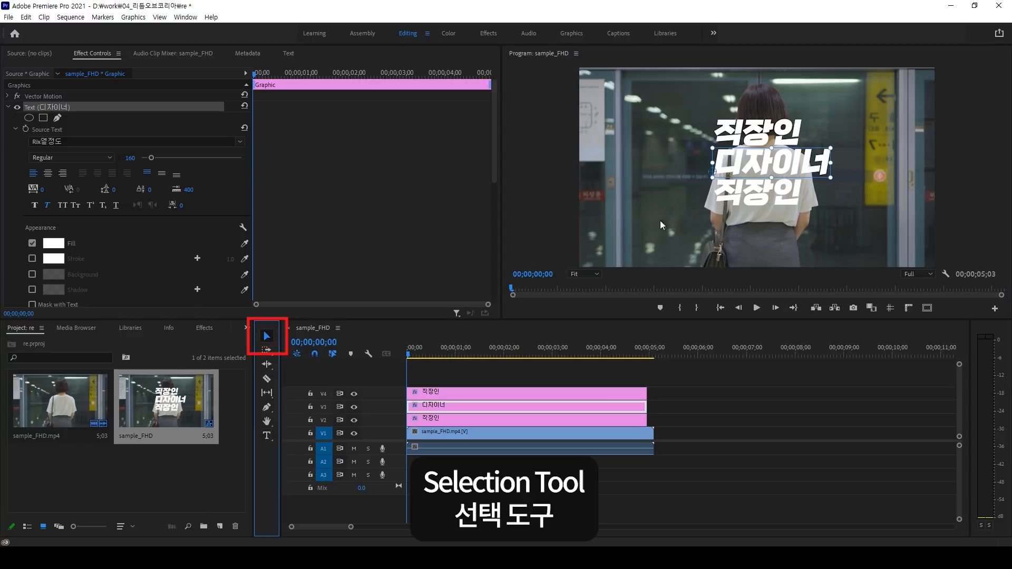
# Step: Replace the lowest title line's text with 브이로그 and return to the Selection tool
pyautogui.click(782, 195)
pyautogui.doubleClick(782, 194)
pyautogui.write('브이로')
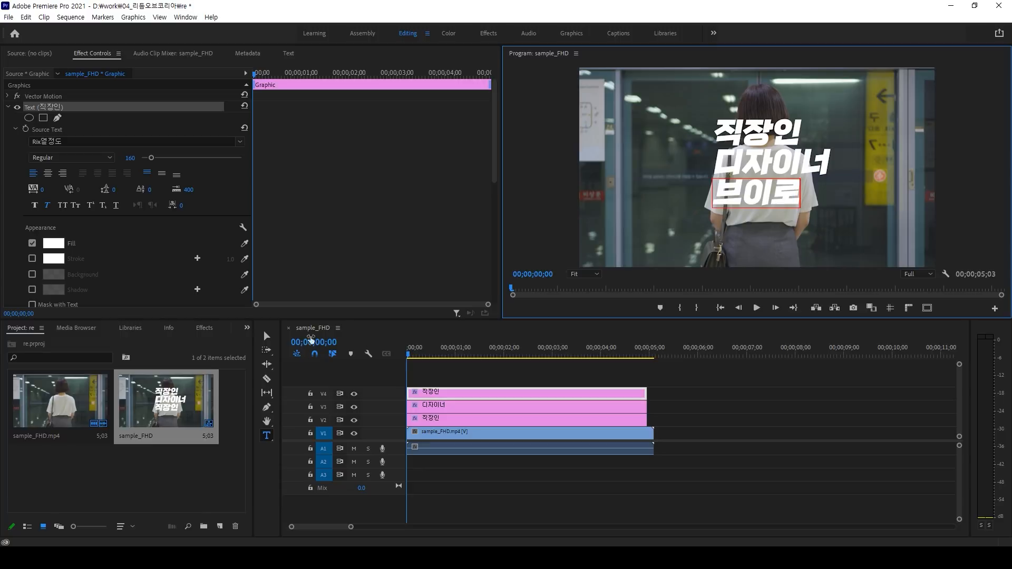
pyautogui.write('그')
pyautogui.click(267, 336)
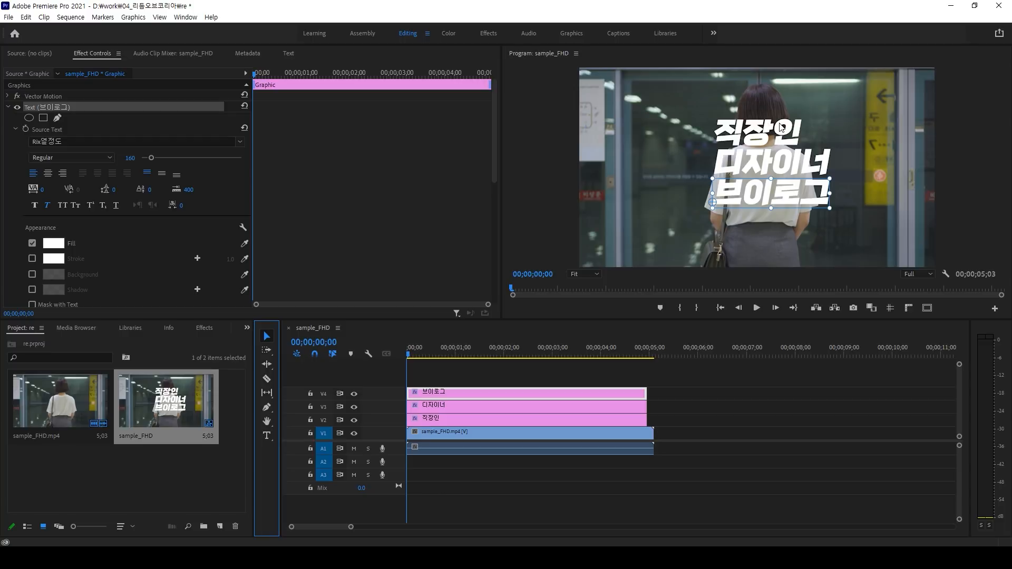
# Step: Lengthen the uppermost title line by pasting the word 직장인 ten times after itself, without spaces
pyautogui.click(764, 140)
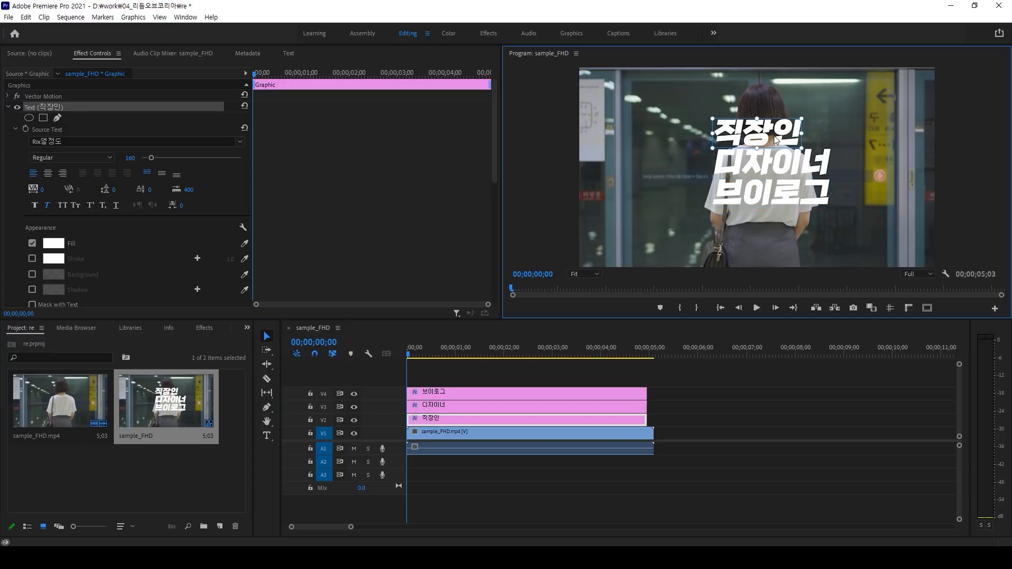
pyautogui.doubleClick(776, 138)
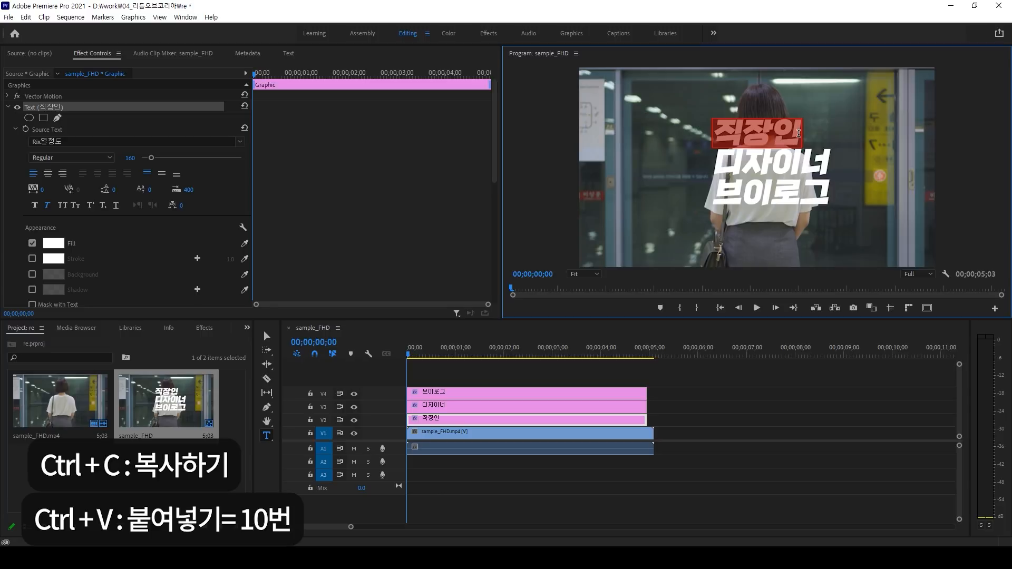
pyautogui.click(798, 133)
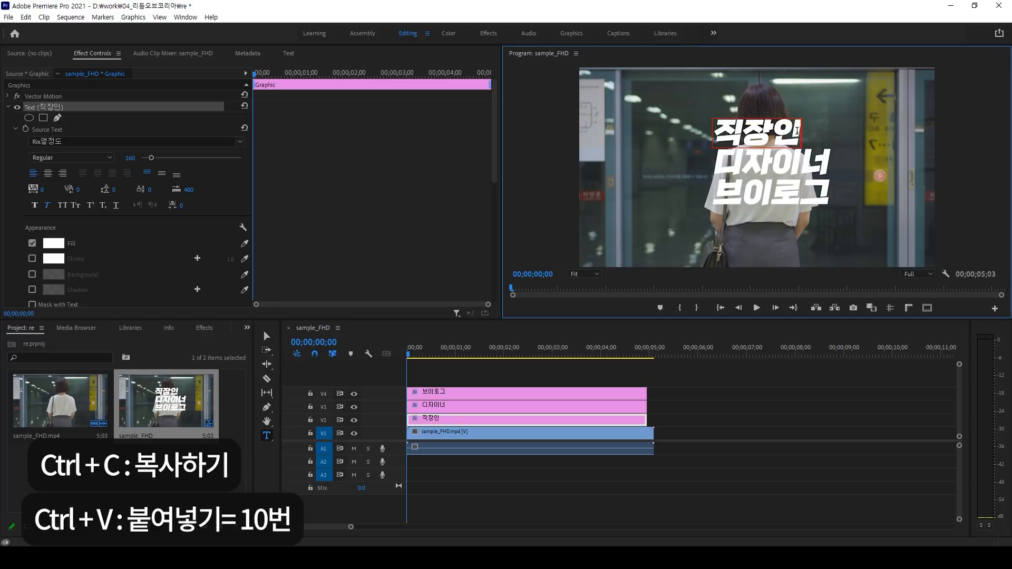
pyautogui.hotkey('ctrl', 'v')
pyautogui.hotkey('ctrl', 'v')
pyautogui.hotkey('ctrl', 'v')
pyautogui.hotkey('ctrl', 'v')
pyautogui.hotkey('ctrl', 'v')
pyautogui.hotkey('ctrl', 'v')
pyautogui.hotkey('ctrl', 'v')
pyautogui.hotkey('ctrl', 'v')
pyautogui.hotkey('ctrl', 'v')
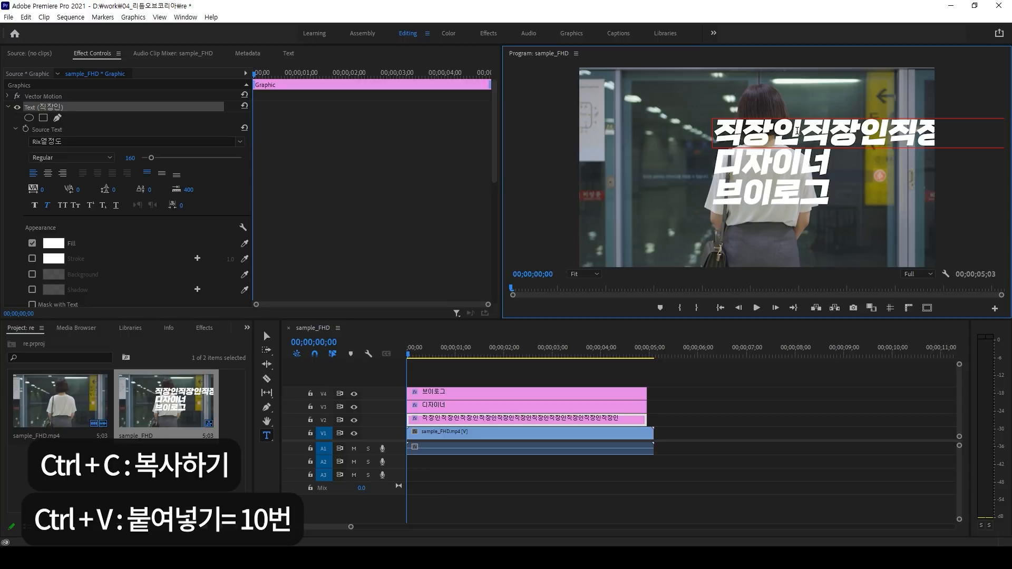
pyautogui.click(266, 336)
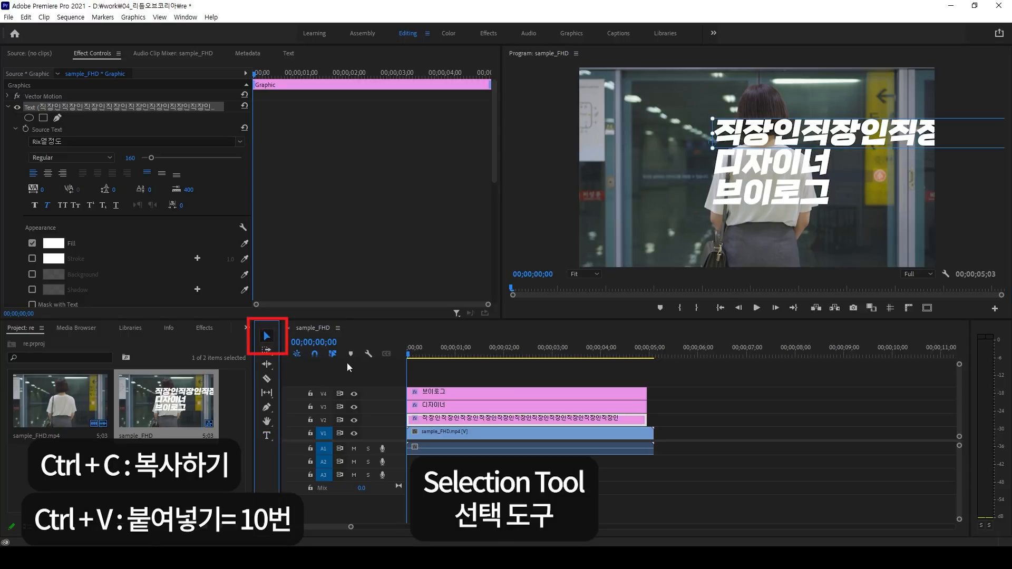
# Step: Lengthen the middle title line by pasting the word 디자이너 ten times after itself, without spaces
pyautogui.click(802, 164)
pyautogui.doubleClick(802, 164)
pyautogui.hotkey('ctrl', 'c')
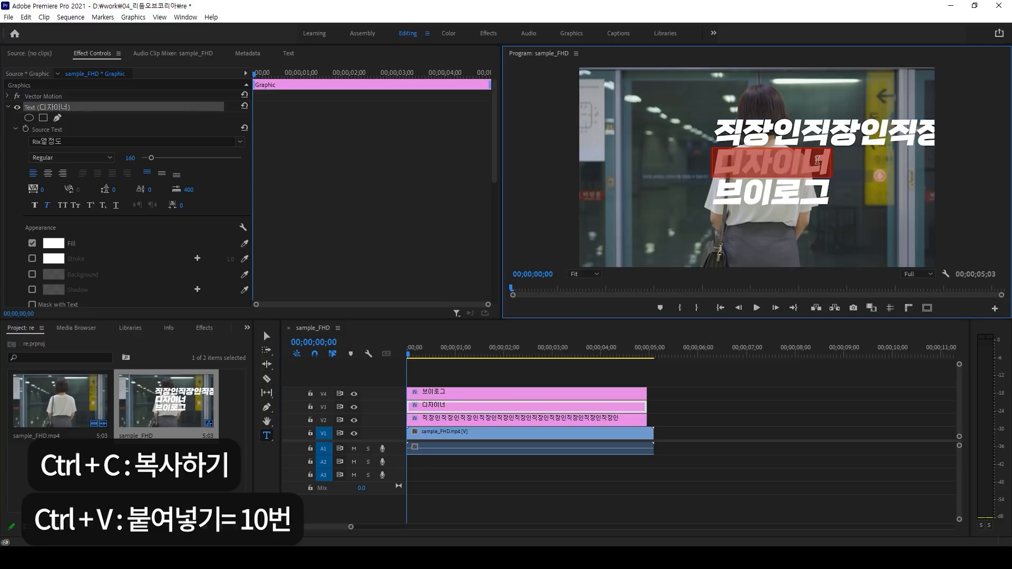
pyautogui.press('Right')
pyautogui.hotkey('ctrl', 'v')
pyautogui.hotkey('ctrl', 'v')
pyautogui.hotkey('ctrl', 'v')
pyautogui.hotkey('ctrl', 'v')
pyautogui.hotkey('ctrl', 'v')
pyautogui.hotkey('ctrl', 'v')
pyautogui.hotkey('ctrl', 'v')
pyautogui.hotkey('ctrl', 'v')
pyautogui.hotkey('ctrl', 'v')
pyautogui.hotkey('ctrl', 'v')
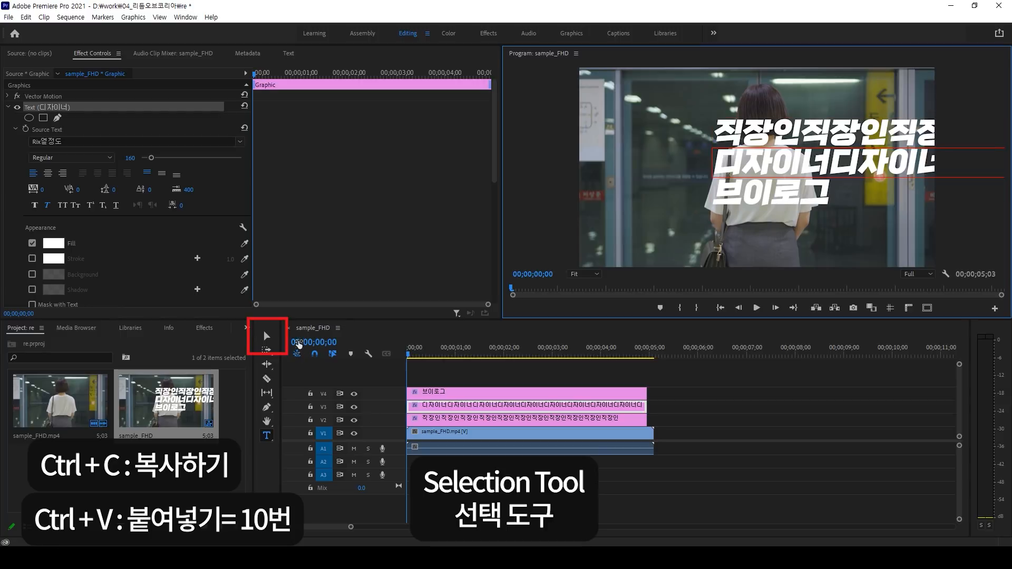
# Step: Lengthen the lowest title line by pasting the word 브이로그 repeatedly after itself, then return to the Selection tool
pyautogui.doubleClick(768, 198)
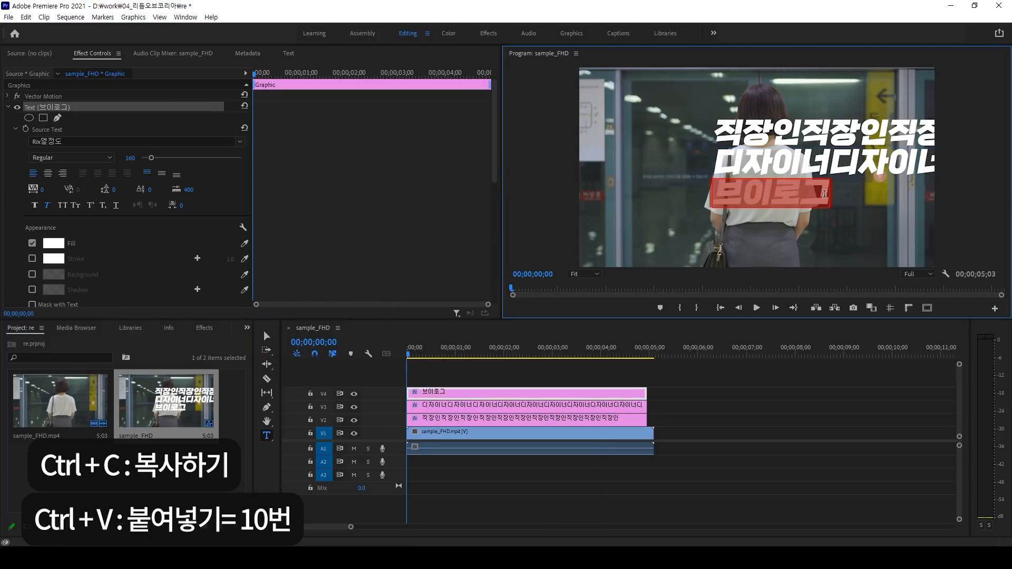
pyautogui.hotkey('ctrl', 'c')
pyautogui.hotkey('ctrl', 'v')
pyautogui.hotkey('ctrl', 'v')
pyautogui.hotkey('ctrl', 'v')
pyautogui.hotkey('ctrl', 'v')
pyautogui.hotkey('ctrl', 'v')
pyautogui.hotkey('ctrl', 'v')
pyautogui.hotkey('ctrl', 'v')
pyautogui.hotkey('ctrl', 'v')
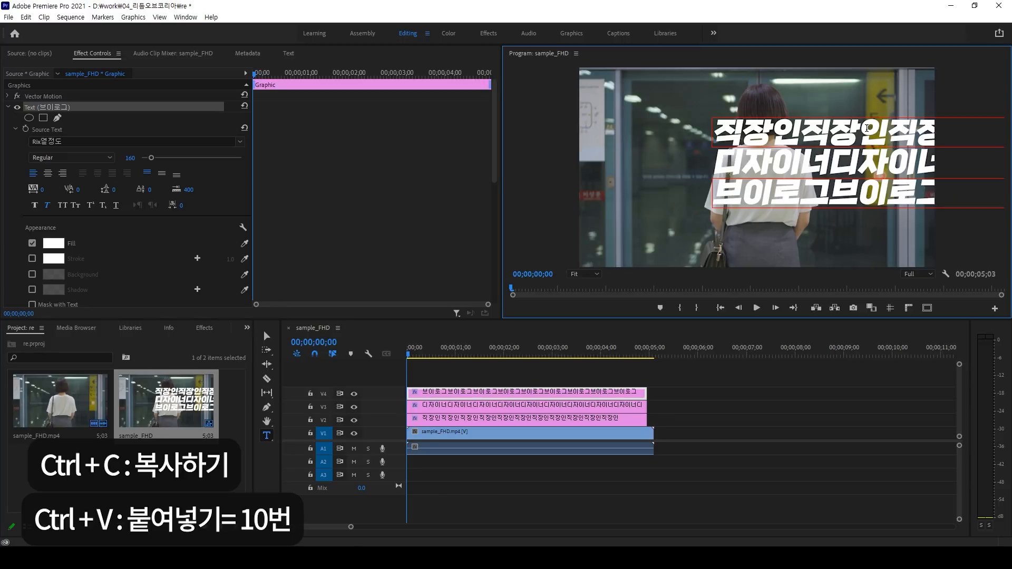
pyautogui.click(267, 334)
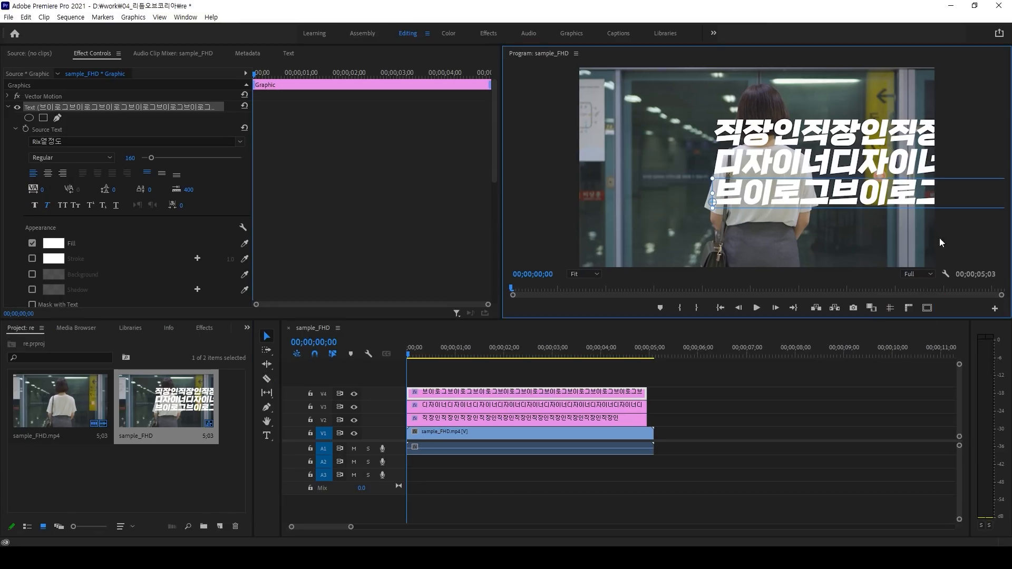
# Step: Add the Show Rulers control to the Program monitor's transport bar and accept the new layout
pyautogui.click(995, 309)
pyautogui.moveTo(681, 248); pyautogui.dragTo(906, 312)
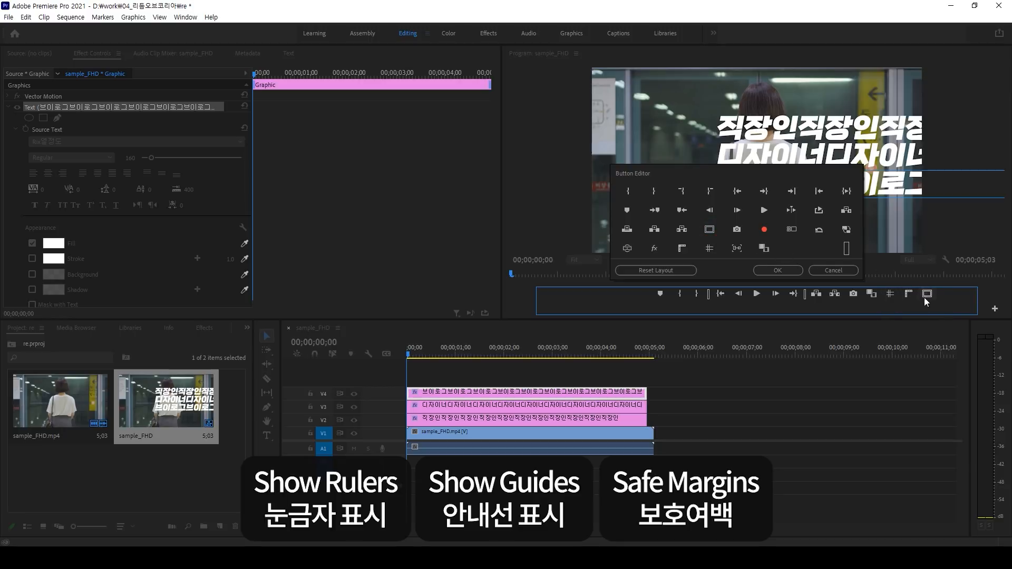
pyautogui.click(778, 270)
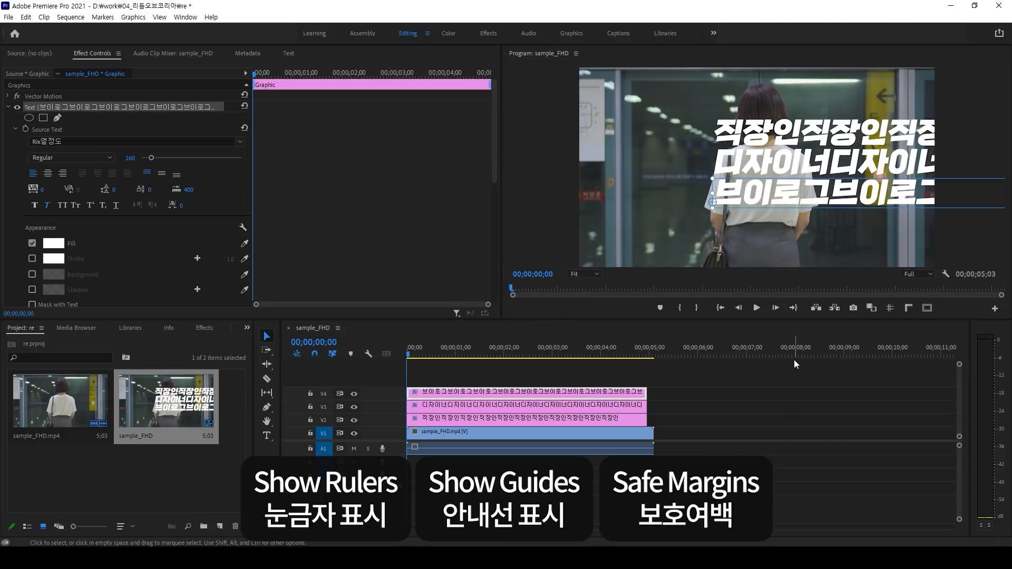
# Step: Show safe margins and rulers over the preview, and place vertical guides at the frame's centre and midway to its left edge
pyautogui.click(928, 310)
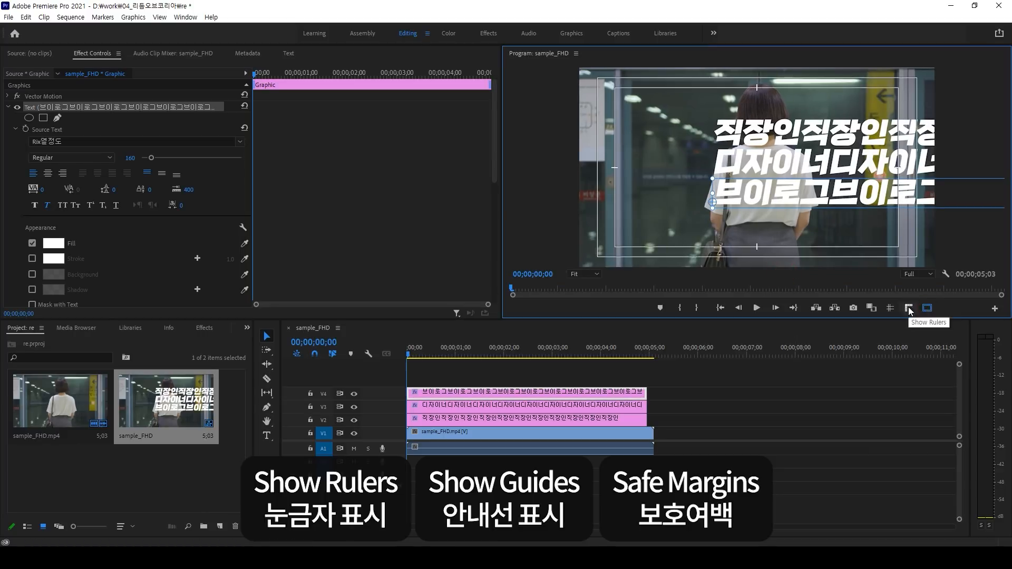
pyautogui.click(908, 309)
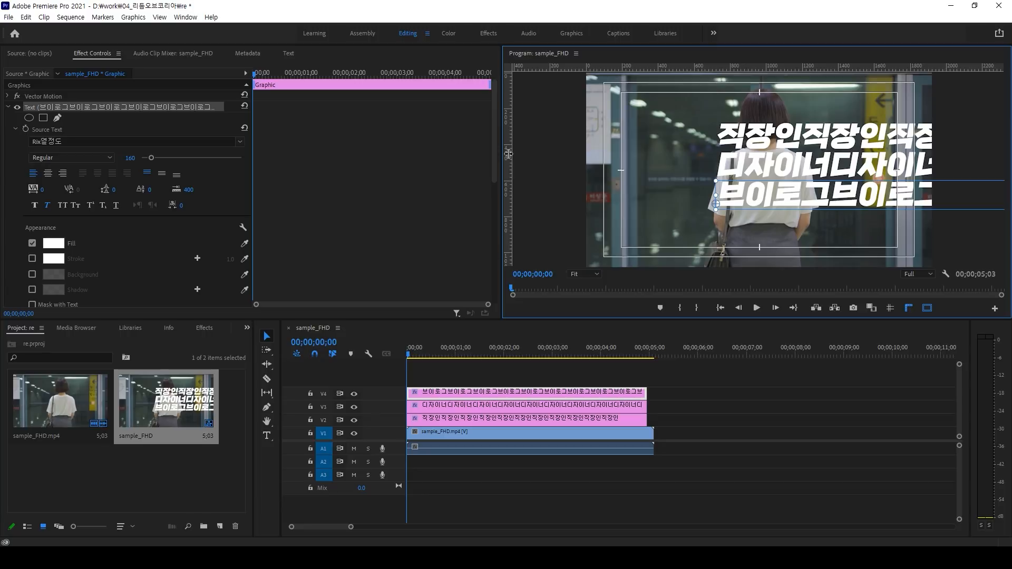
pyautogui.moveTo(508, 155); pyautogui.dragTo(759, 163)
pyautogui.moveTo(508, 151); pyautogui.dragTo(670, 152)
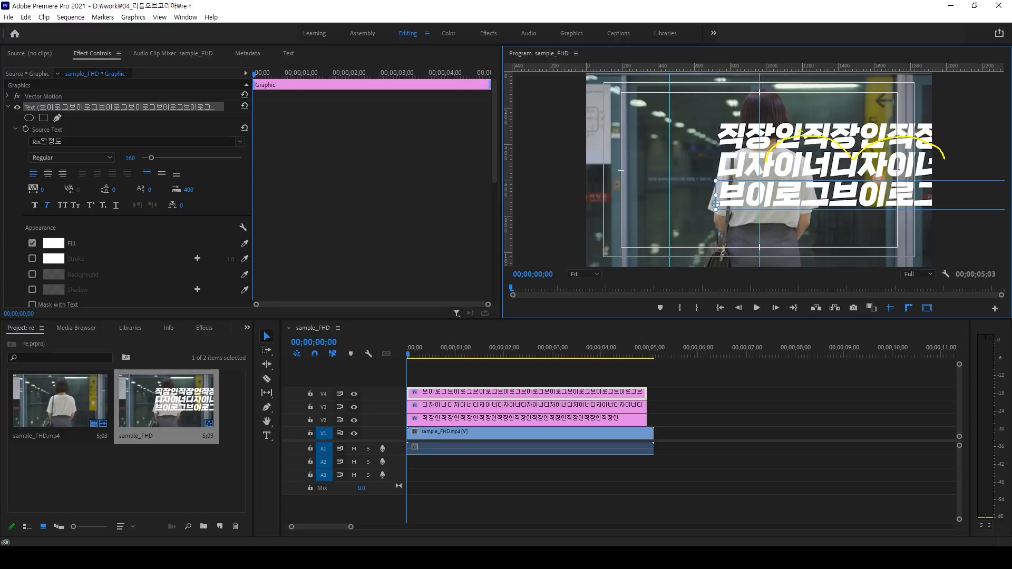
# Step: Place a third vertical guide midway between the centre and the frame's right edge, and nudge the top title line slightly left
pyautogui.moveTo(509, 145); pyautogui.dragTo(848, 147)
pyautogui.click(778, 136)
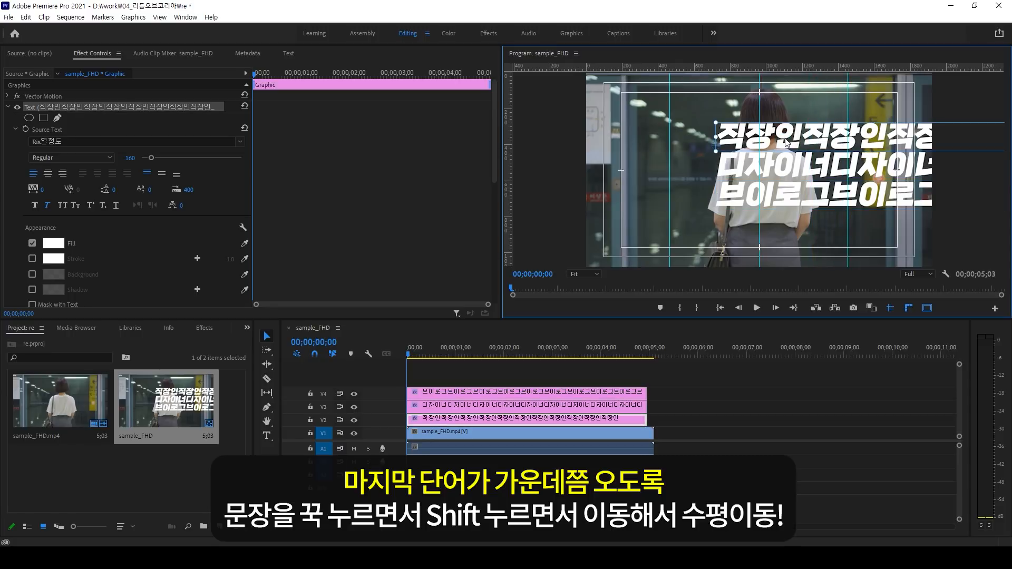
pyautogui.moveTo(787, 144); pyautogui.dragTo(784, 142)
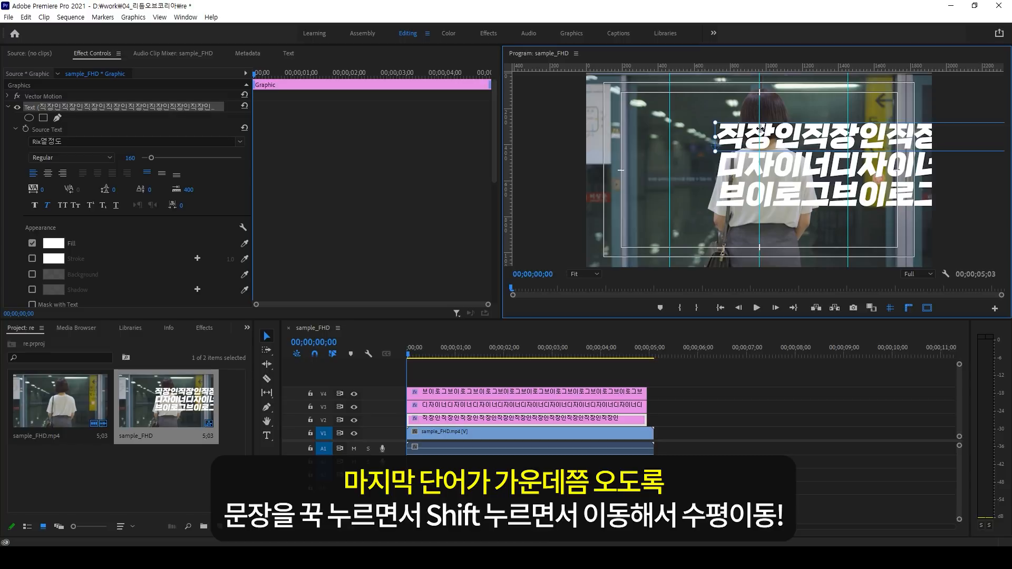
# Step: Shift the middle and lowest title lines horizontally left so their first words sit centred around the middle guide
pyautogui.moveTo(804, 167); pyautogui.dragTo(783, 167)
pyautogui.moveTo(696, 150); pyautogui.dragTo(809, 179)
pyautogui.moveTo(750, 162); pyautogui.dragTo(796, 171)
pyautogui.press('Escape')
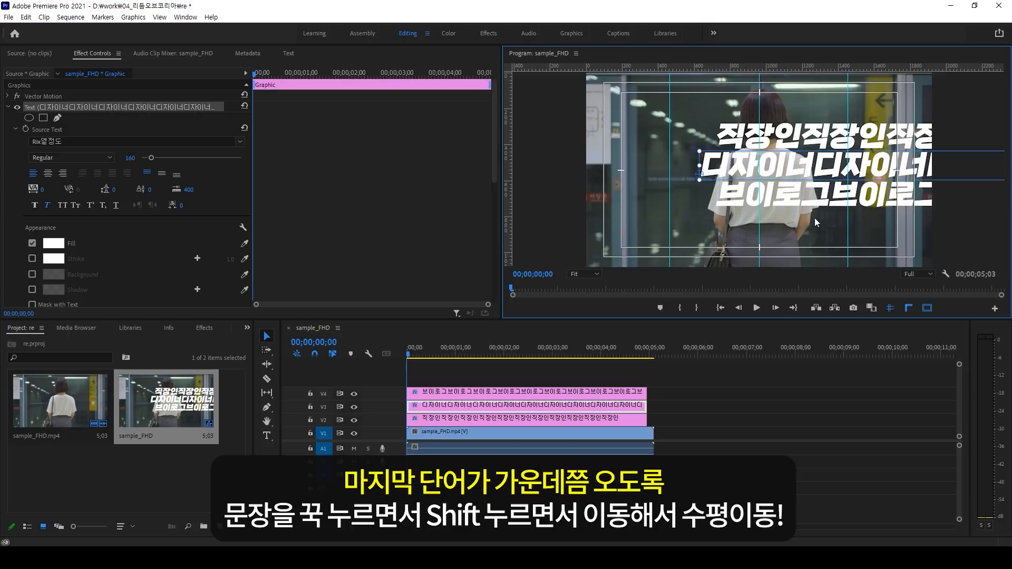
pyautogui.moveTo(812, 204); pyautogui.dragTo(799, 198)
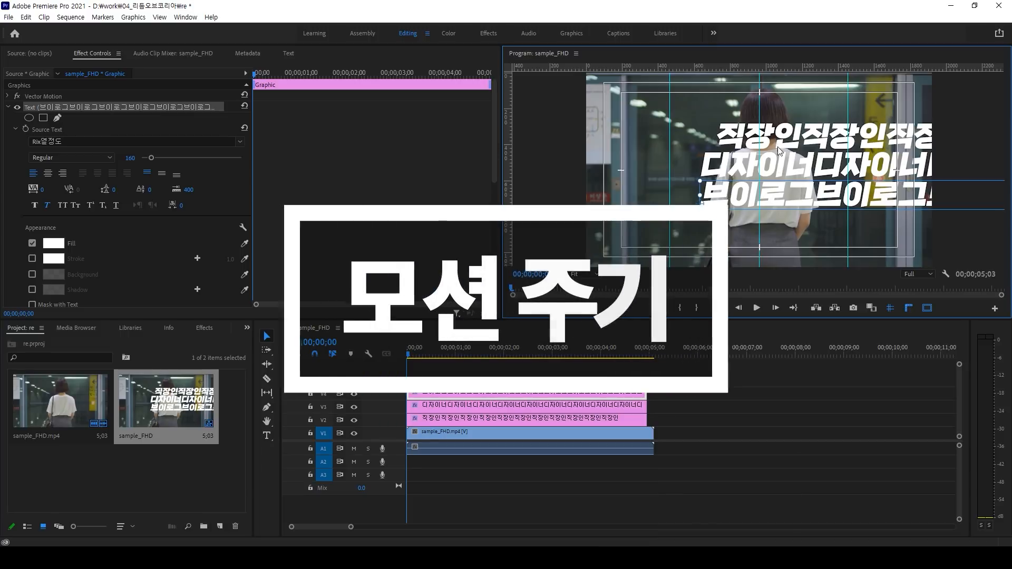
pyautogui.hotkey('ctrl', '2')
pyautogui.moveTo(715, 116); pyautogui.dragTo(730, 105)
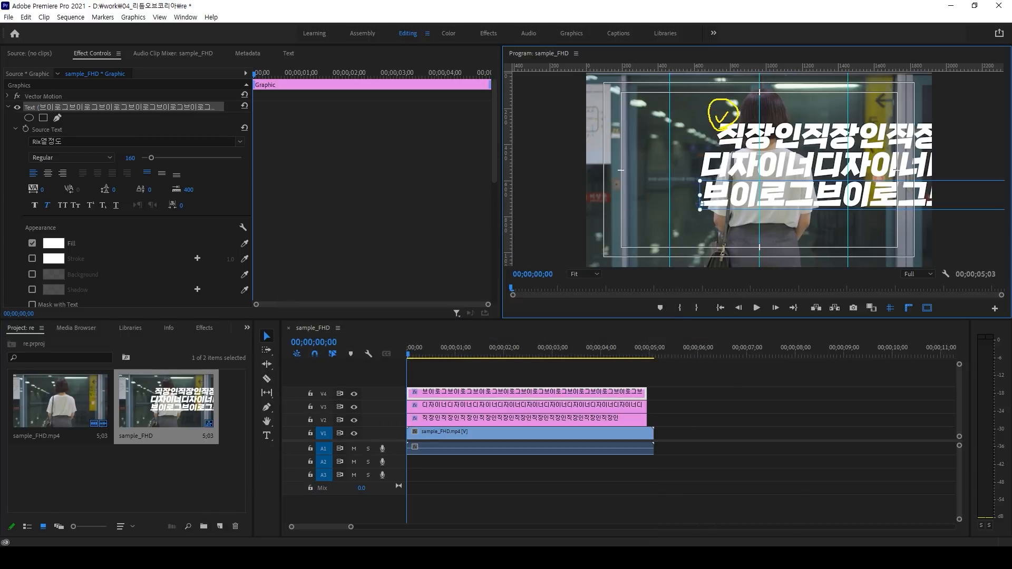
pyautogui.moveTo(691, 190); pyautogui.dragTo(709, 189)
pyautogui.press('Escape')
# Step: Slide the top title line horizontally left until its last 직장인 ends slightly past the right guide
pyautogui.click(832, 141)
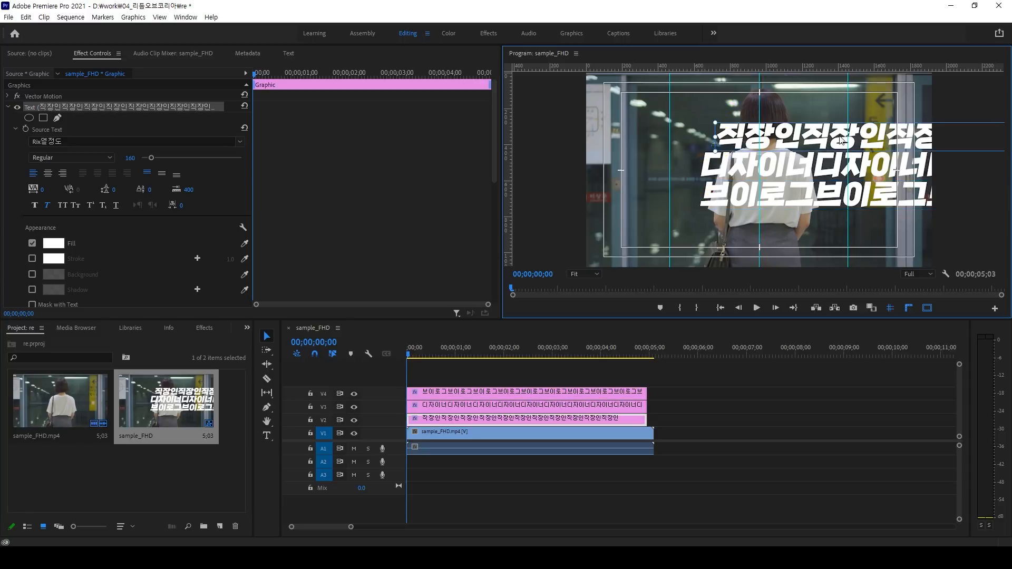
pyautogui.moveTo(903, 144); pyautogui.dragTo(811, 143)
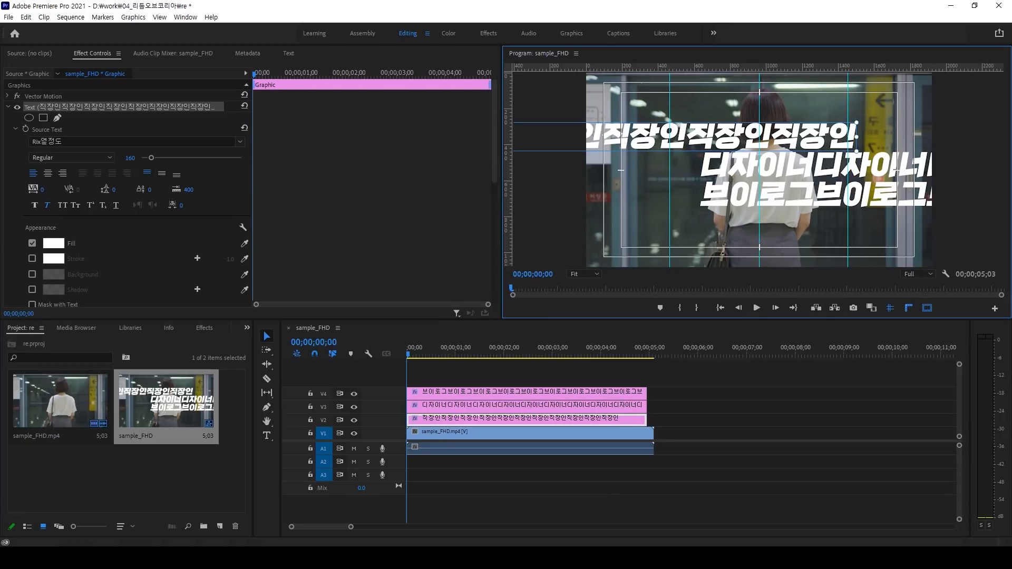
pyautogui.moveTo(778, 145); pyautogui.dragTo(786, 145)
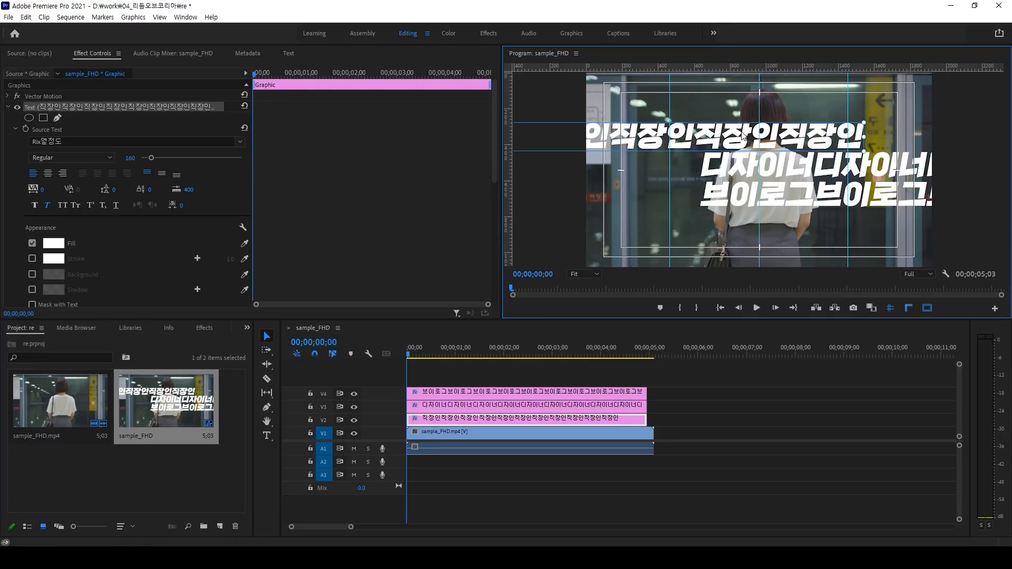
# Step: Slide the lowest title line horizontally left until its last 브이로그 ends slightly past the right guide
pyautogui.click(821, 199)
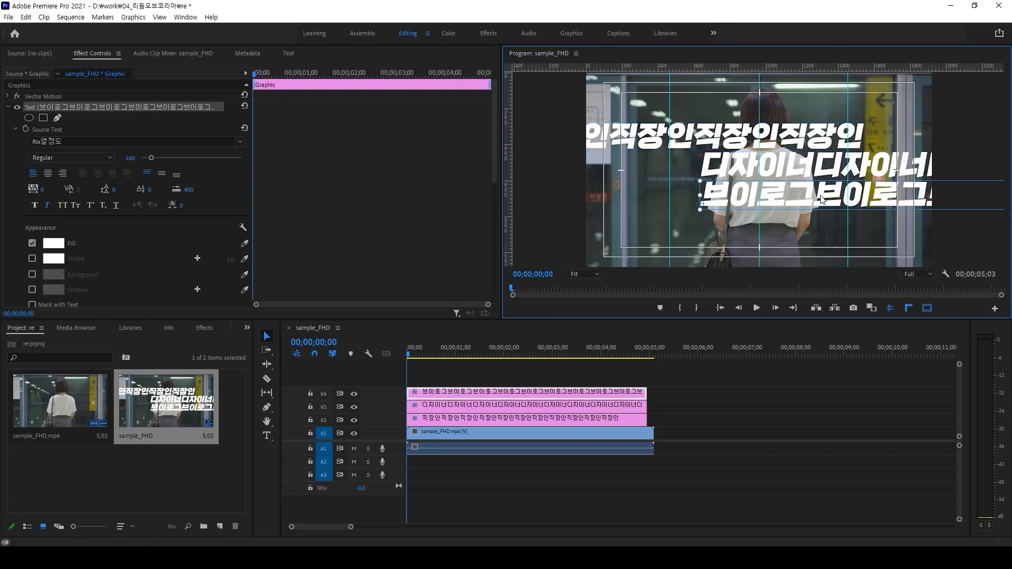
pyautogui.moveTo(901, 195); pyautogui.dragTo(753, 197)
pyautogui.moveTo(916, 200); pyautogui.dragTo(609, 199)
pyautogui.moveTo(966, 196); pyautogui.dragTo(677, 197)
pyautogui.moveTo(863, 191); pyautogui.dragTo(845, 192)
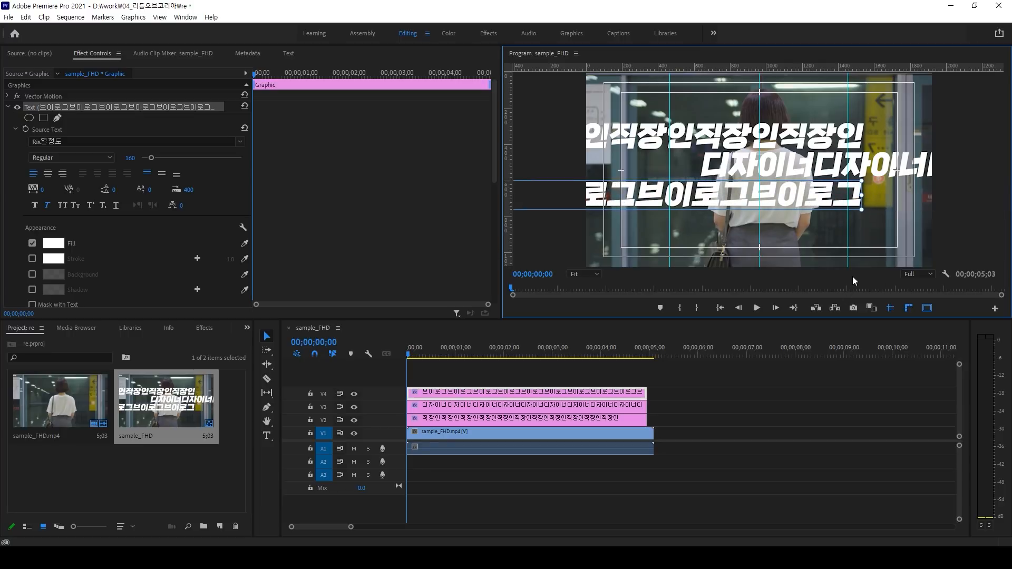
# Step: Slide the middle title line left so its first 디자이너 starts just before the left guide, and nudge the top line slightly right
pyautogui.click(822, 167)
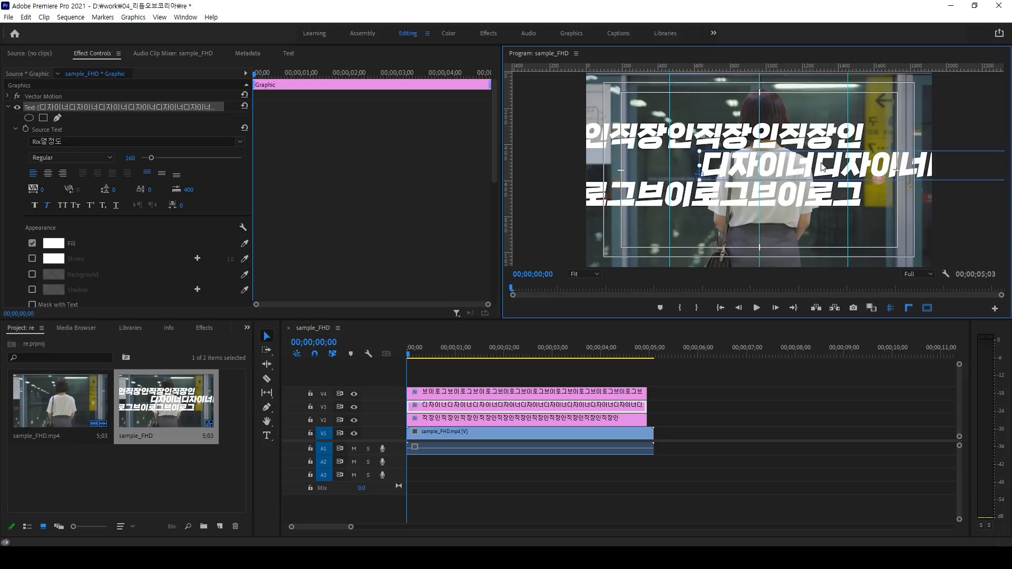
pyautogui.moveTo(867, 171); pyautogui.dragTo(749, 171)
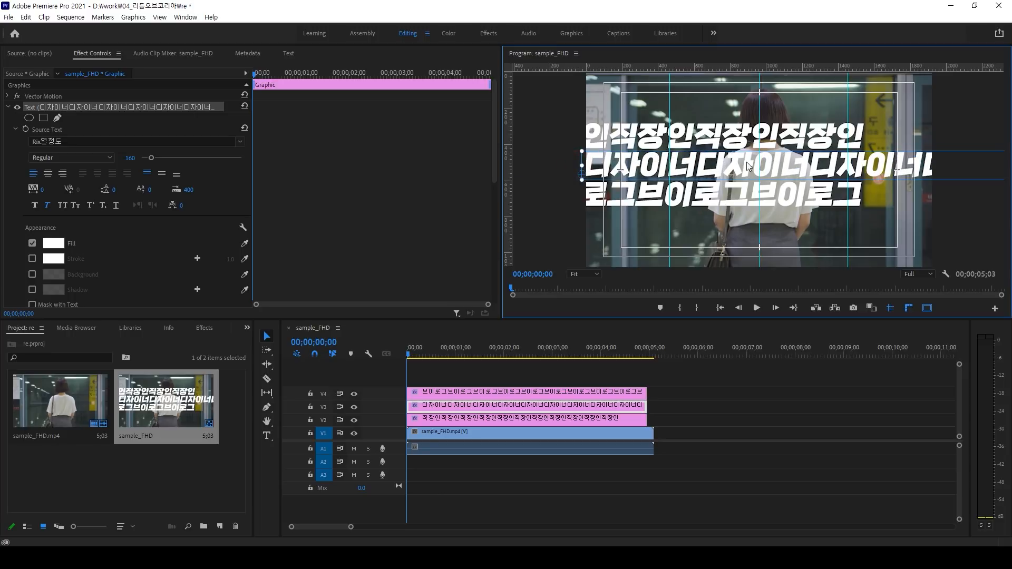
pyautogui.moveTo(637, 165); pyautogui.dragTo(688, 165)
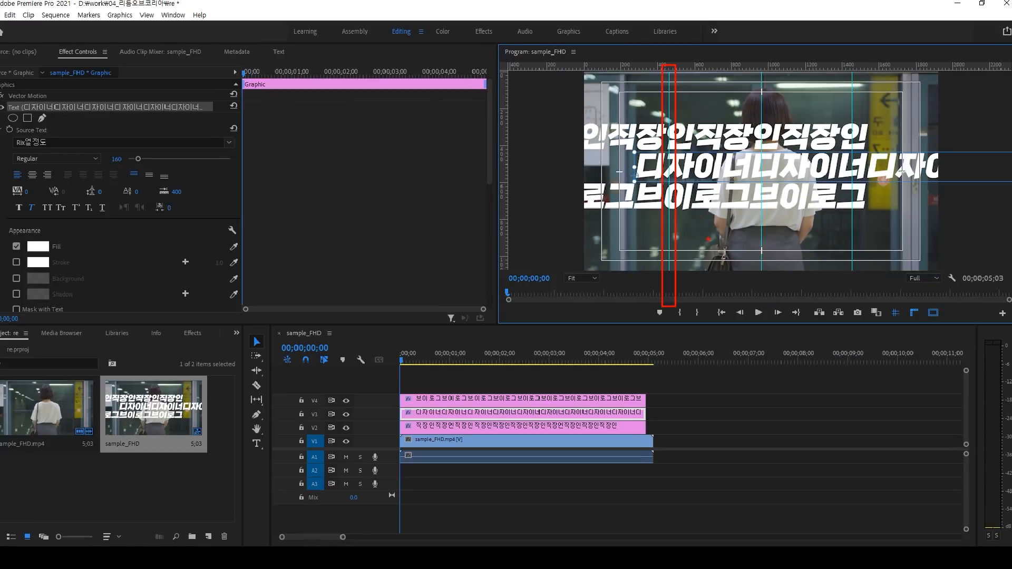
pyautogui.moveTo(673, 169); pyautogui.dragTo(658, 194)
pyautogui.moveTo(631, 134); pyautogui.dragTo(637, 134)
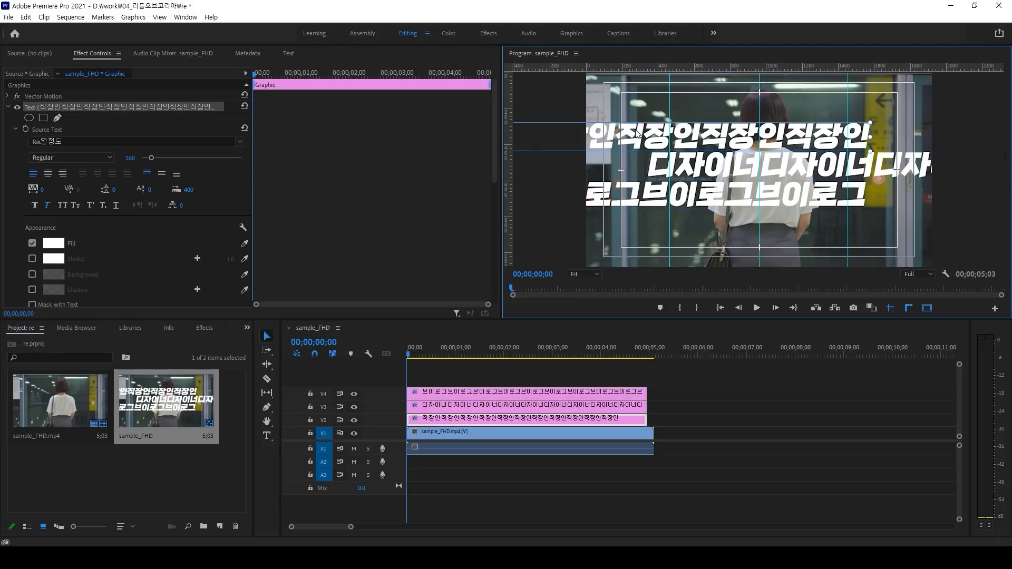
# Step: Add a Position keyframe under Transform to the 직장인 title on V2 at 00;00;00;05
pyautogui.click(472, 375)
pyautogui.click(435, 420)
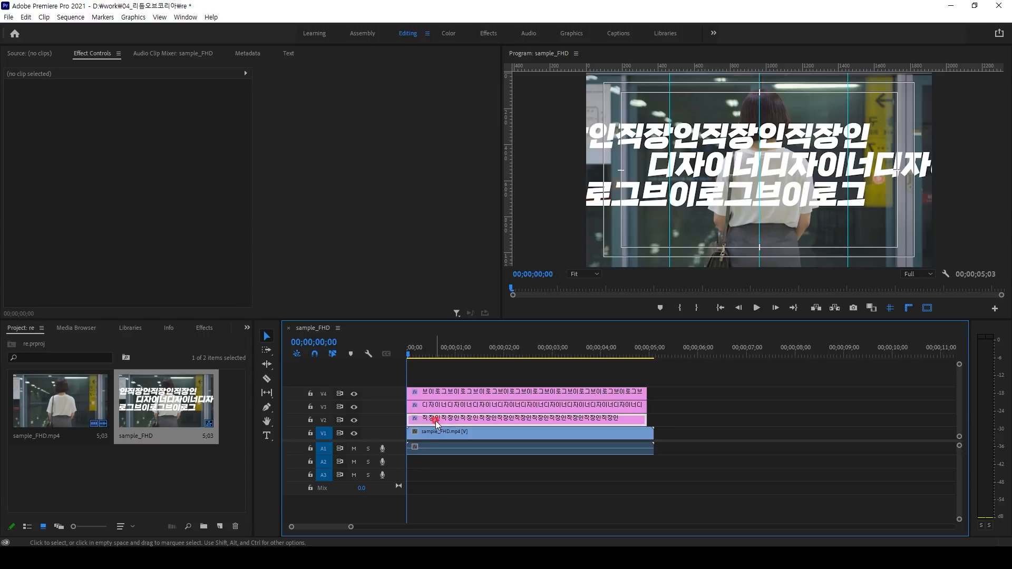
pyautogui.click(92, 54)
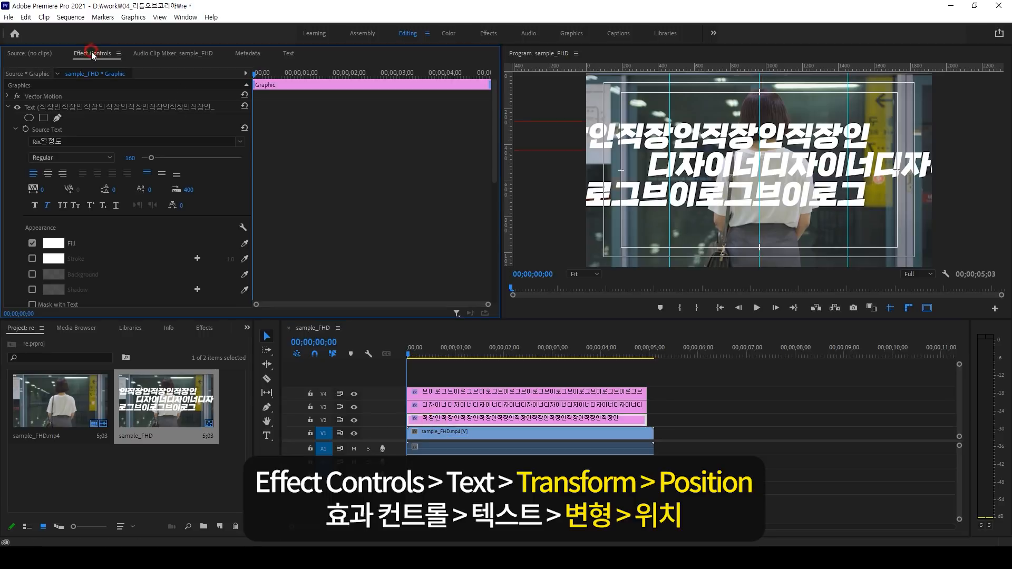
pyautogui.click(56, 110)
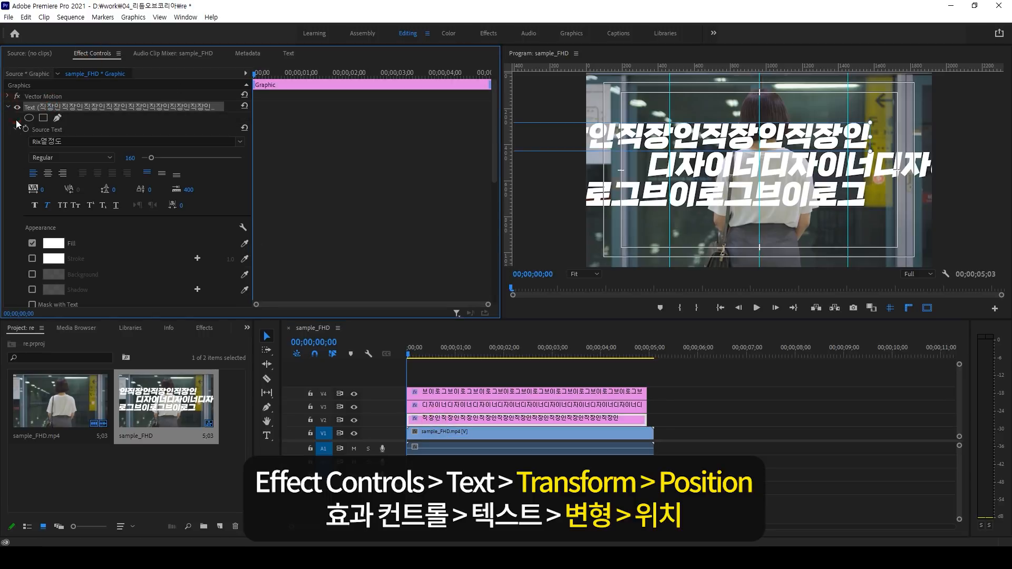
pyautogui.moveTo(495, 91); pyautogui.dragTo(495, 187)
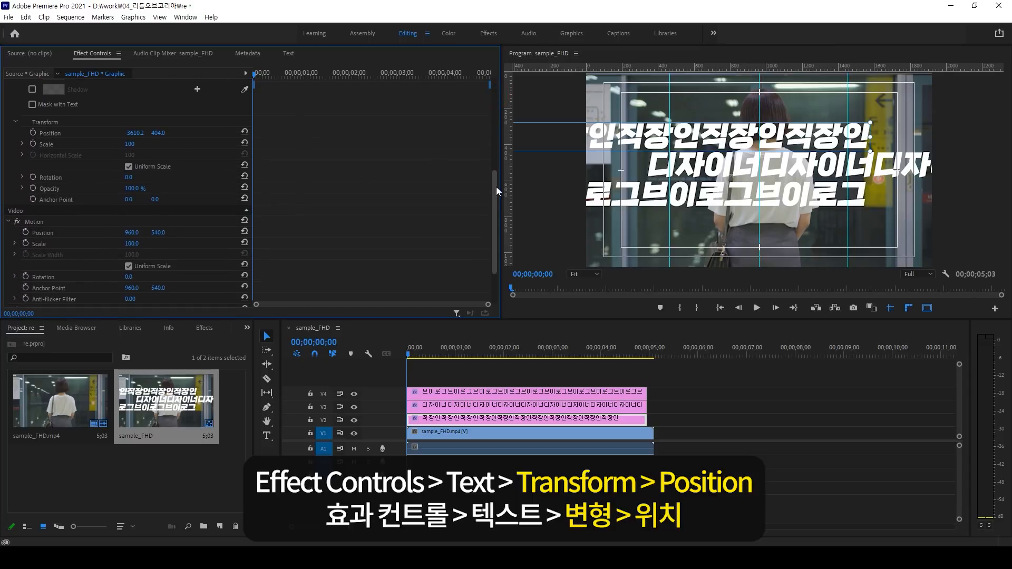
pyautogui.scroll(3, 48, 174)
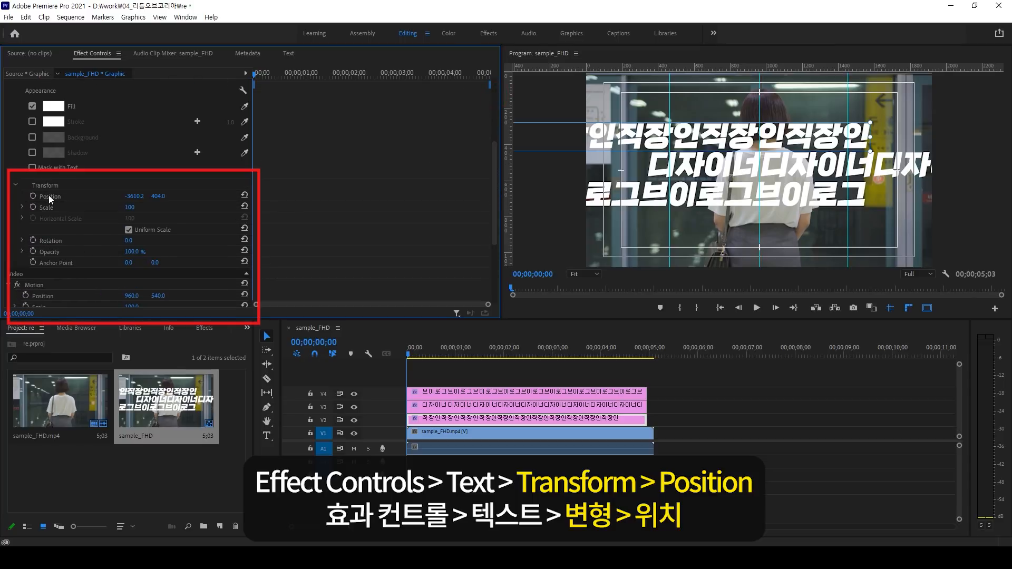
pyautogui.press('space')
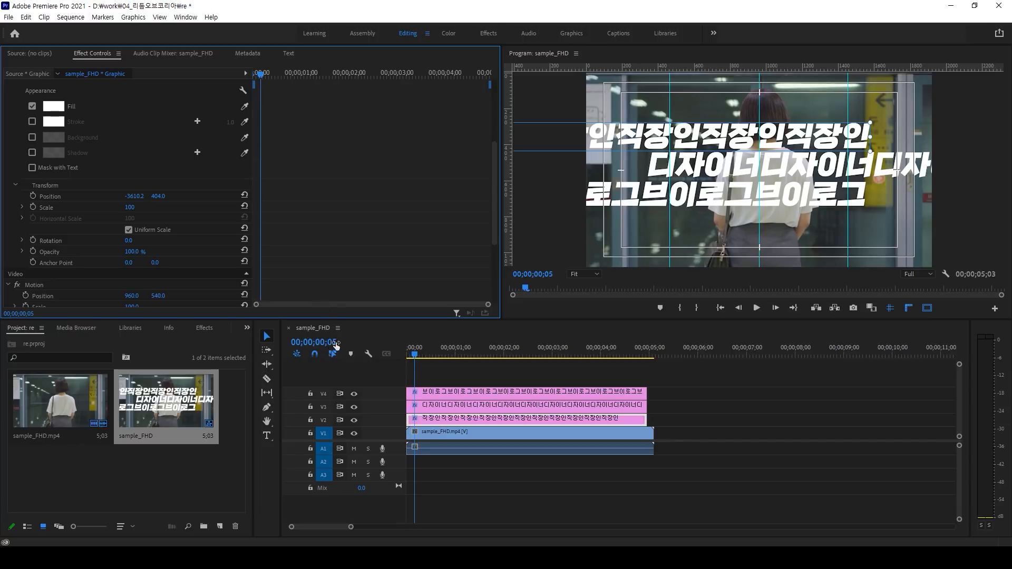
pyautogui.click(33, 195)
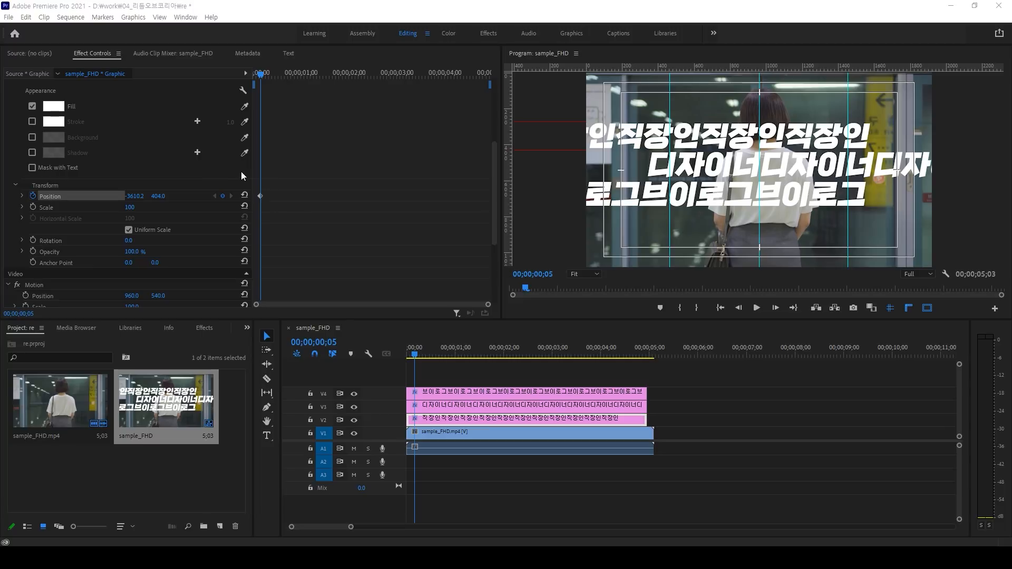
# Step: At 00;00;01;00, slide the top title line horizontally right until its first word is around the centre guide, giving Position 717.8, 404.0
pyautogui.click(326, 345)
pyautogui.click(328, 343)
pyautogui.press('BackSpace')
pyautogui.write('1')
pyautogui.press('BackSpace')
pyautogui.write('0')
pyautogui.press('Return')
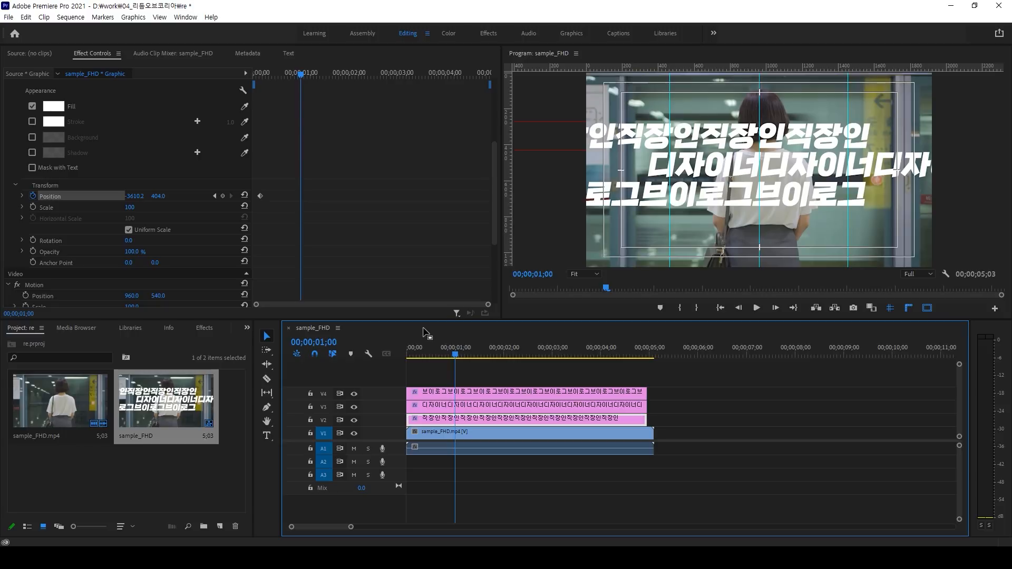
pyautogui.click(624, 137)
pyautogui.moveTo(624, 137)
pyautogui.mouseDown()
pyautogui.moveTo(770, 136)
pyautogui.moveTo(748, 138)
pyautogui.moveTo(766, 138)
pyautogui.moveTo(756, 152)
pyautogui.moveTo(767, 135)
pyautogui.mouseUp()
pyautogui.press('Escape')
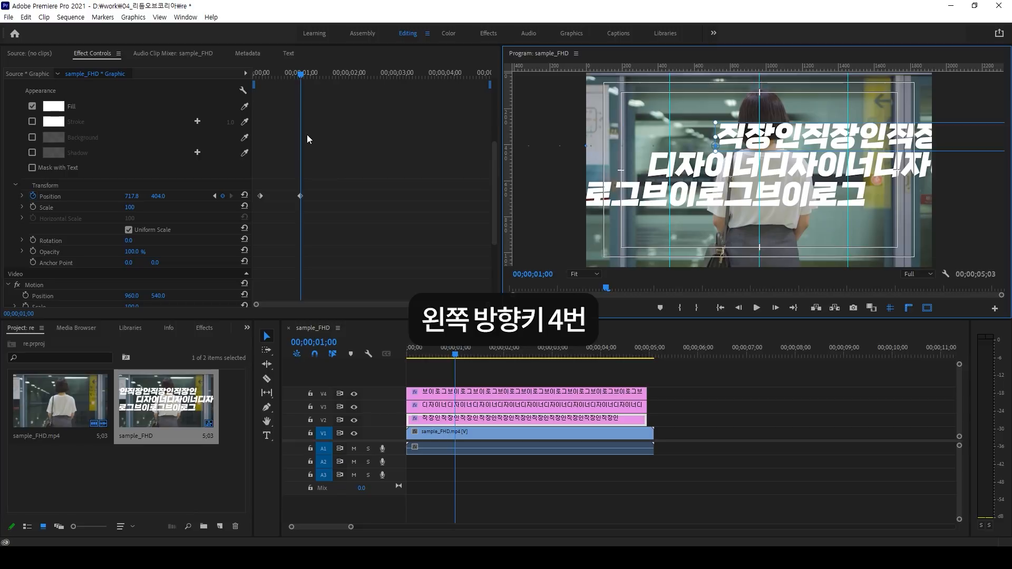
# Step: Copy the one-second Position keyframe of the top title line and paste it four frames earlier, at 00;00;00;26
pyautogui.press('Left')
pyautogui.press('Left')
pyautogui.press('Left')
pyautogui.press('Left')
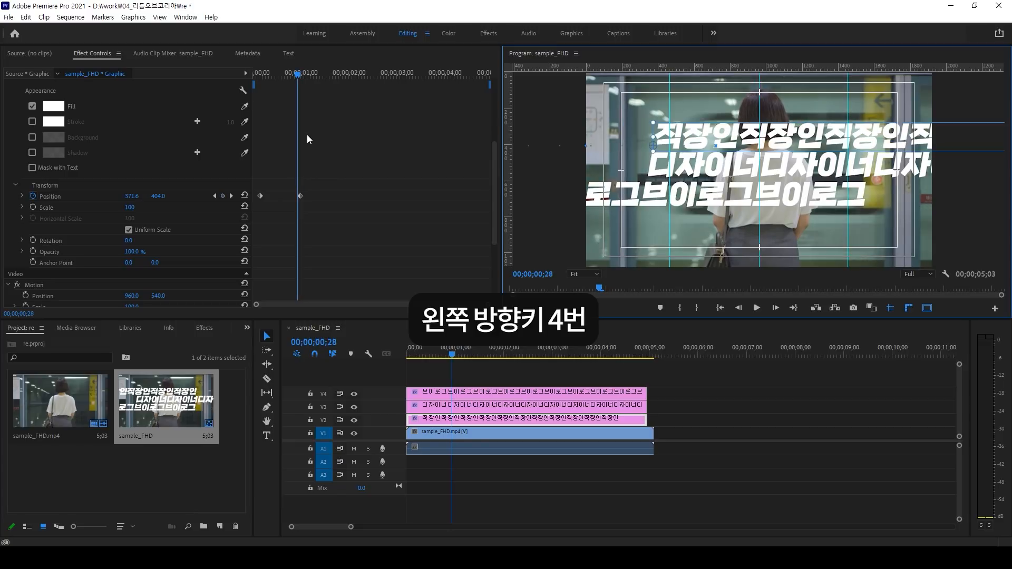
pyautogui.click(296, 195)
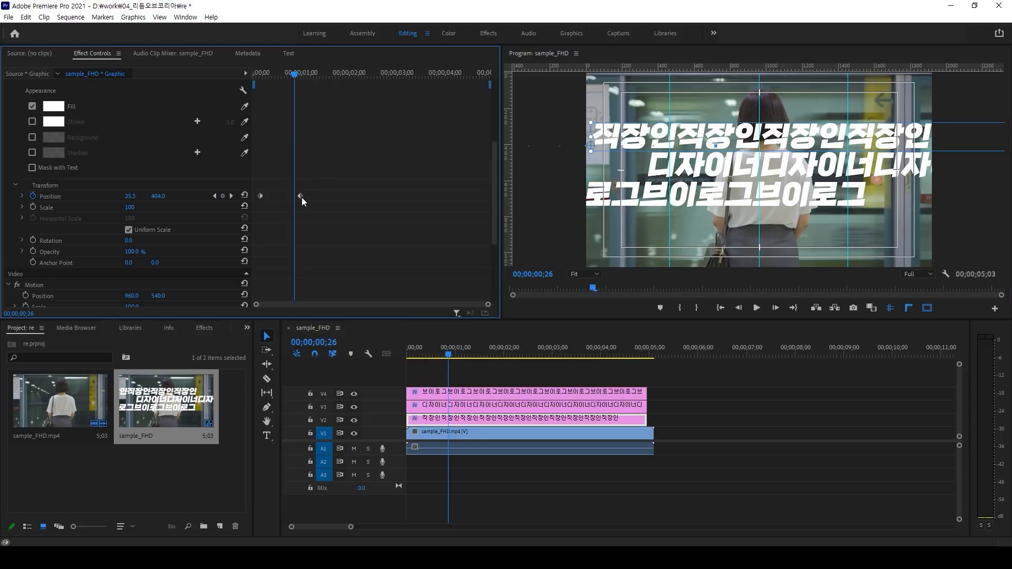
pyautogui.click(301, 196)
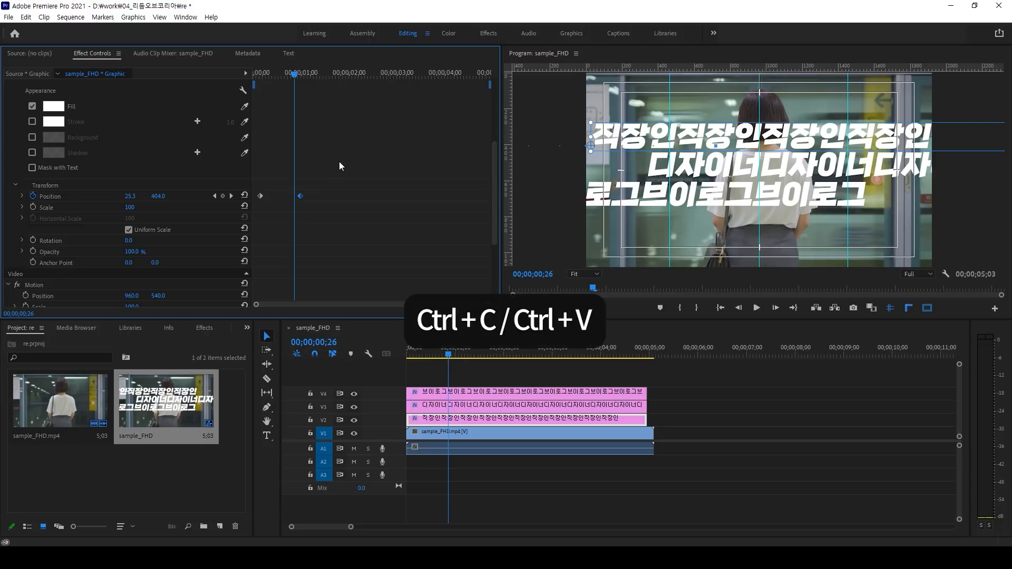
pyautogui.hotkey('ctrl', 'v')
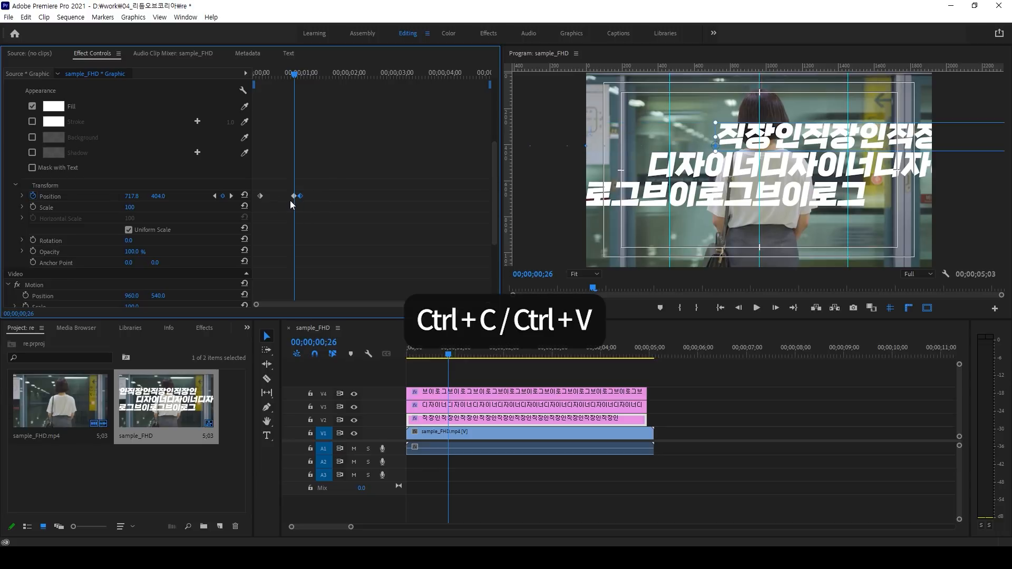
# Step: Set the horizontal Position of the top title line's keyframe at 00;00;00;26 to 798.0 so it overshoots its final place
pyautogui.press('=')
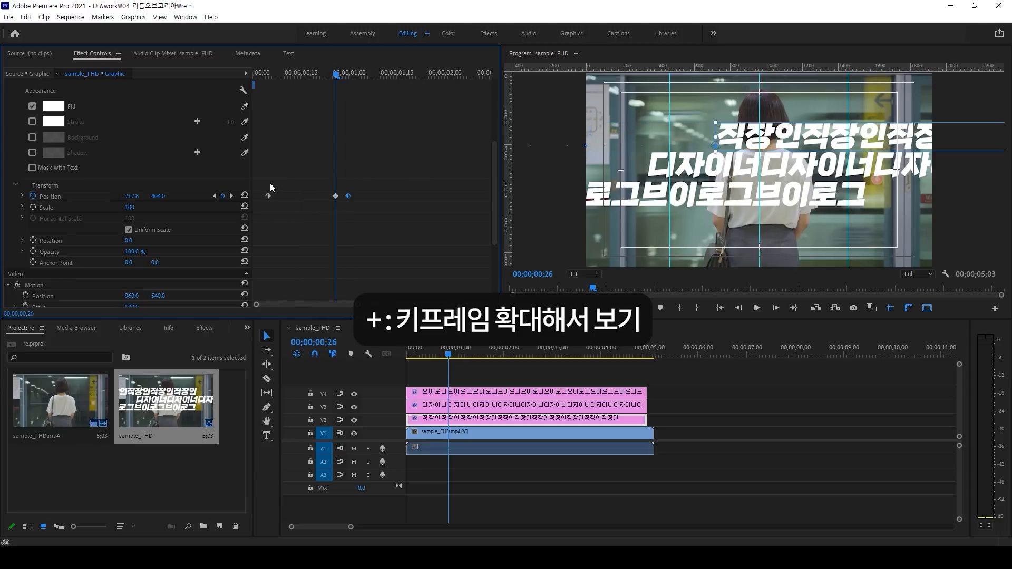
pyautogui.press('Left')
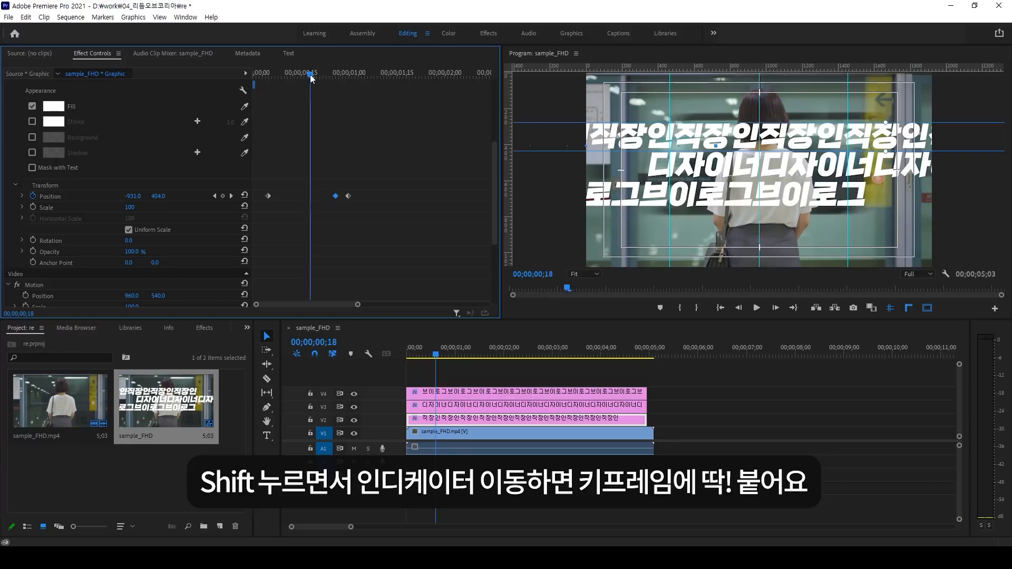
pyautogui.moveTo(305, 77); pyautogui.dragTo(336, 75)
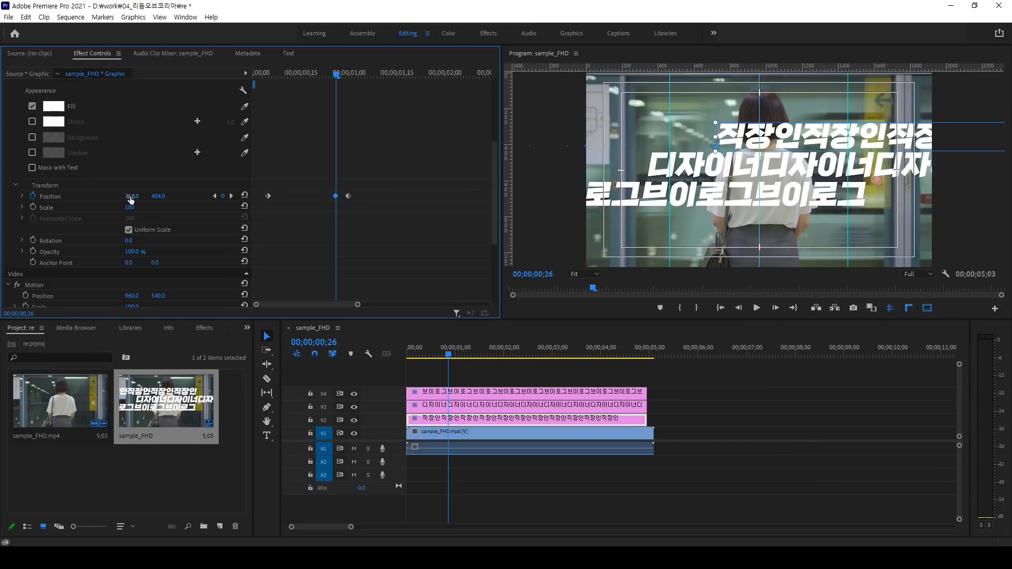
pyautogui.moveTo(132, 196); pyautogui.dragTo(174, 196)
# Step: Play the top title line's motion from the start and step frame by frame past 00;00;00;26 to examine the overshoot
pyautogui.moveTo(336, 74); pyautogui.dragTo(253, 74)
pyautogui.press('space')
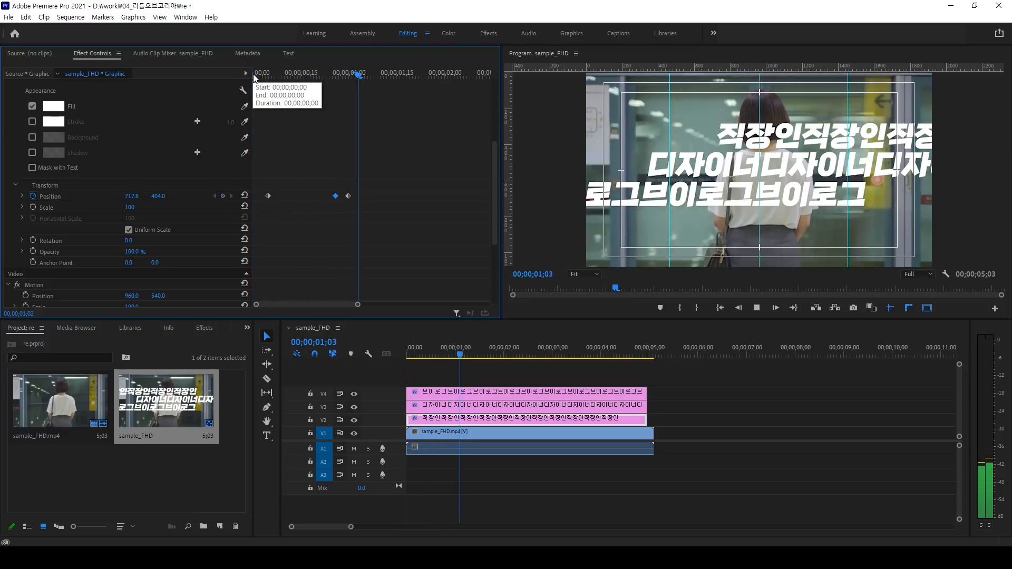
pyautogui.moveTo(355, 75); pyautogui.dragTo(251, 74)
pyautogui.moveTo(310, 83); pyautogui.dragTo(347, 80)
pyautogui.click(337, 77)
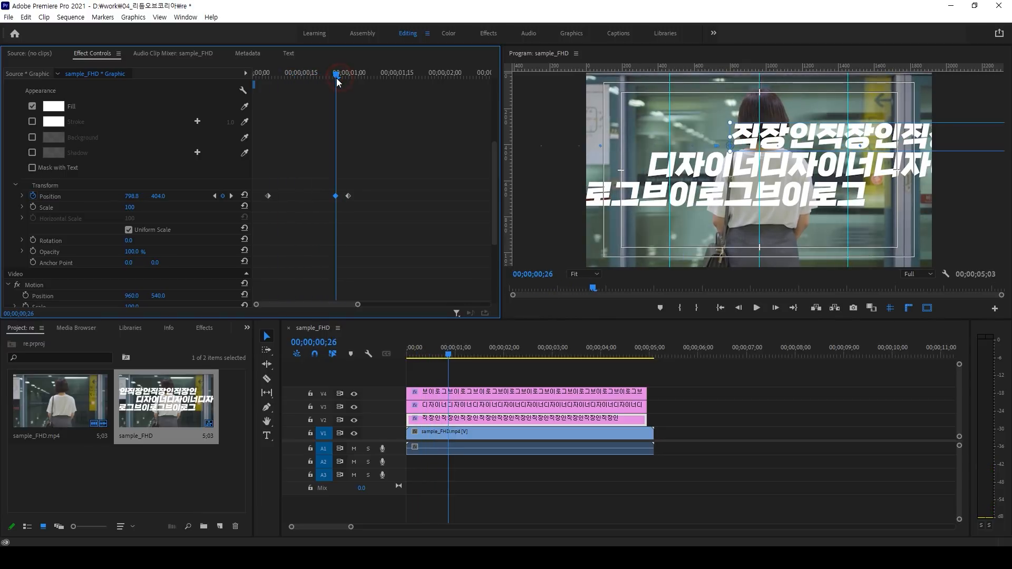
pyautogui.press('Right')
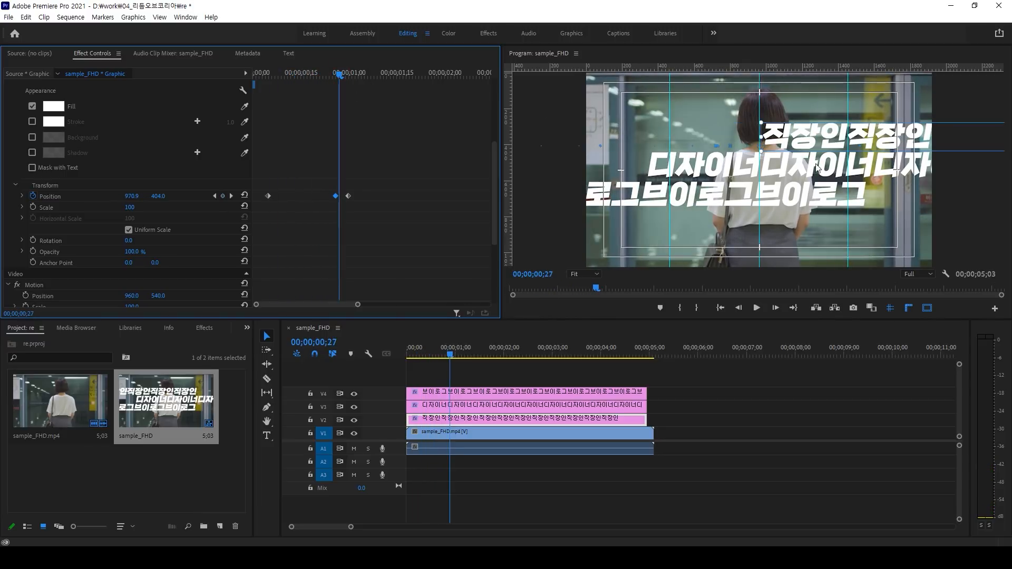
pyautogui.press('Right')
pyautogui.press('Right')
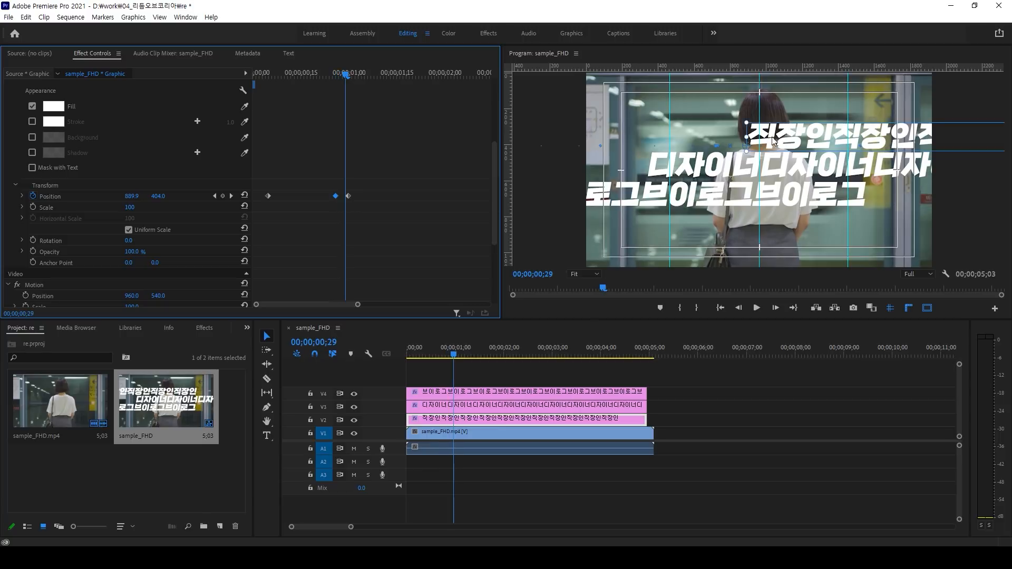
pyautogui.press('Right')
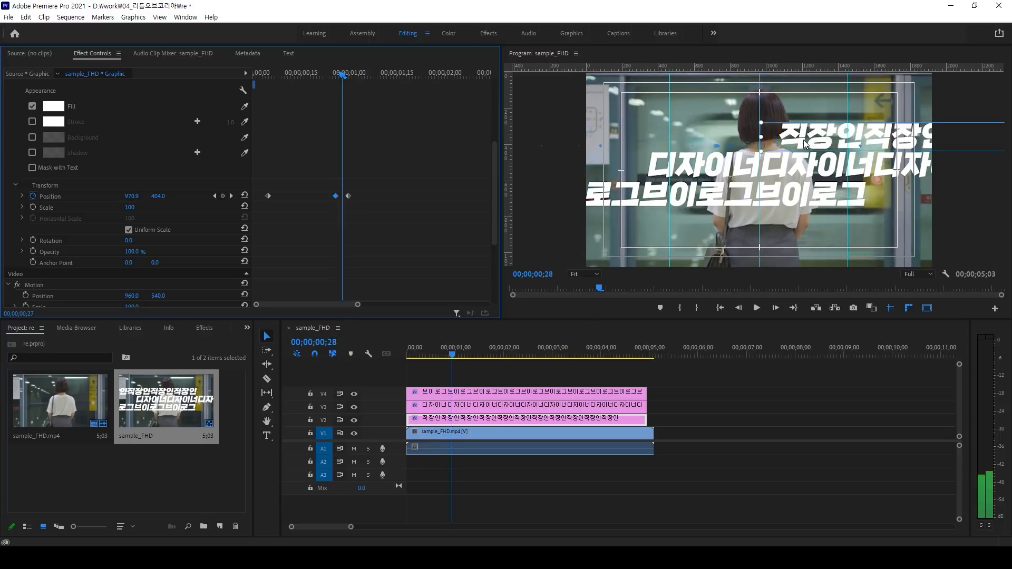
# Step: Step through and replay the frames around 00;00;00;26 to check the top title line's overshoot
pyautogui.press('Right')
pyautogui.press('Left')
pyautogui.press('Left')
pyautogui.press('Left')
pyautogui.press('Left')
pyautogui.moveTo(337, 74); pyautogui.dragTo(329, 74)
pyautogui.press('space')
pyautogui.click(342, 75)
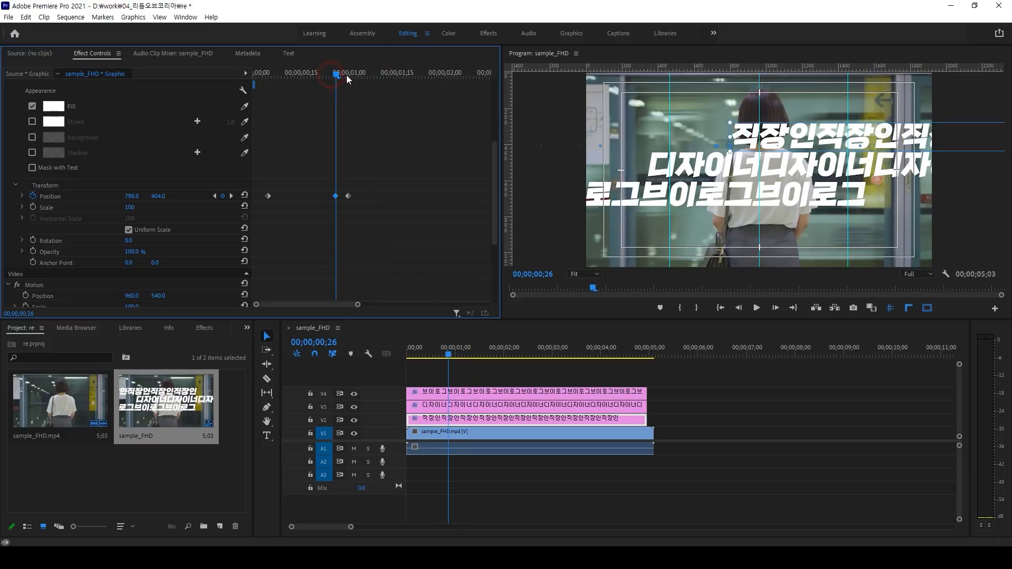
# Step: Try raising the top title line at 00;00;01;00 to examine its curved motion path, and undo the move
pyautogui.click(348, 75)
pyautogui.moveTo(822, 140); pyautogui.dragTo(823, 105)
pyautogui.hotkey('ctrl', '1')
pyautogui.click(823, 105)
pyautogui.moveTo(612, 125)
pyautogui.mouseDown()
pyautogui.moveTo(716, 115)
pyautogui.moveTo(717, 140)
pyautogui.mouseUp()
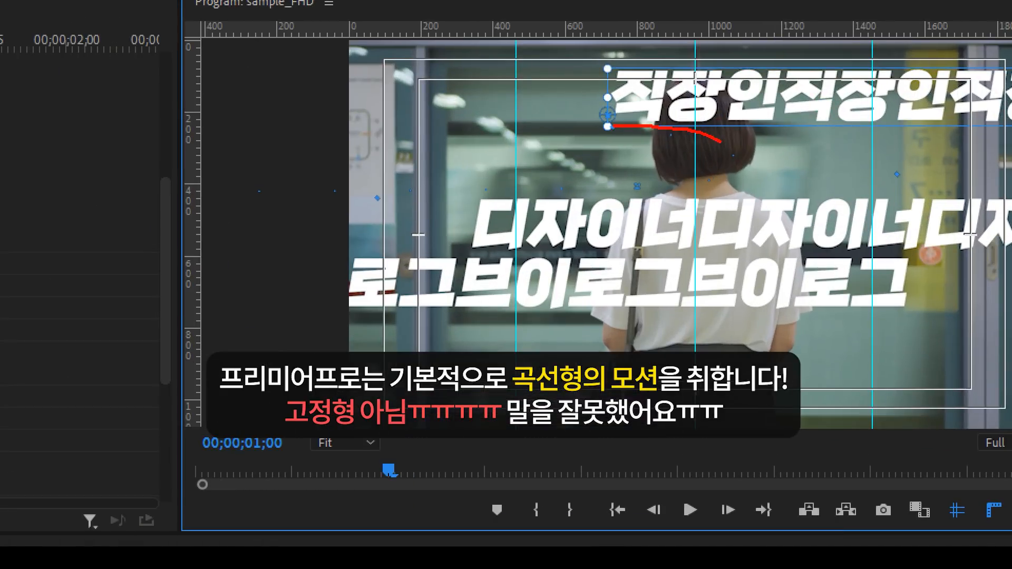
pyautogui.moveTo(692, 184); pyautogui.dragTo(632, 191)
pyautogui.moveTo(635, 188)
pyautogui.mouseDown()
pyautogui.moveTo(728, 147)
pyautogui.moveTo(817, 170)
pyautogui.mouseUp()
pyautogui.moveTo(749, 77)
pyautogui.mouseDown()
pyautogui.moveTo(588, 86)
pyautogui.moveTo(625, 101)
pyautogui.mouseUp()
pyautogui.press('Escape')
pyautogui.hotkey('ctrl', 'z')
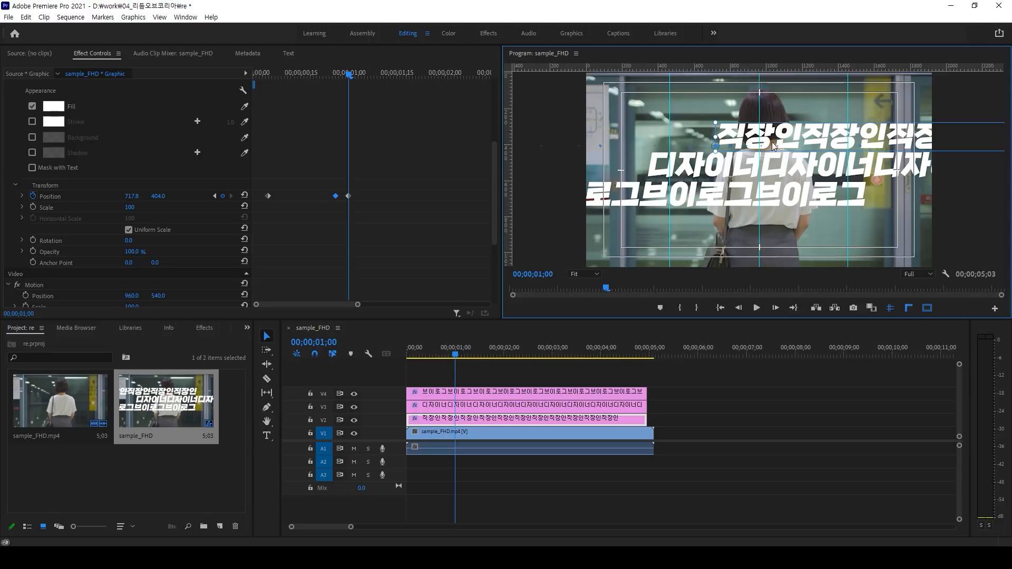
# Step: Set the spatial interpolation of all three Position keyframes of the top title line to Linear
pyautogui.moveTo(368, 175); pyautogui.dragTo(254, 213)
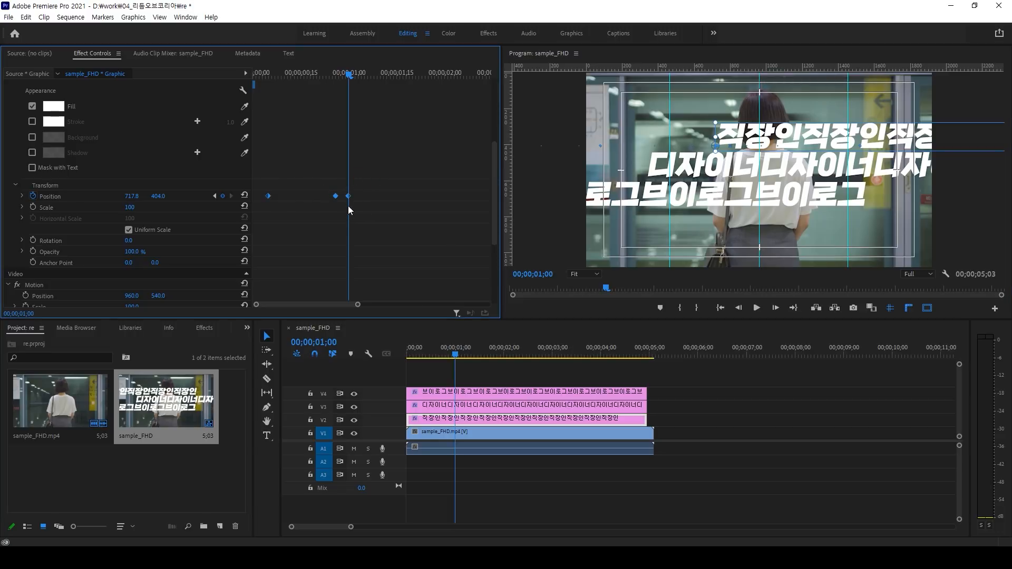
pyautogui.rightClick(349, 200)
pyautogui.moveTo(392, 298)
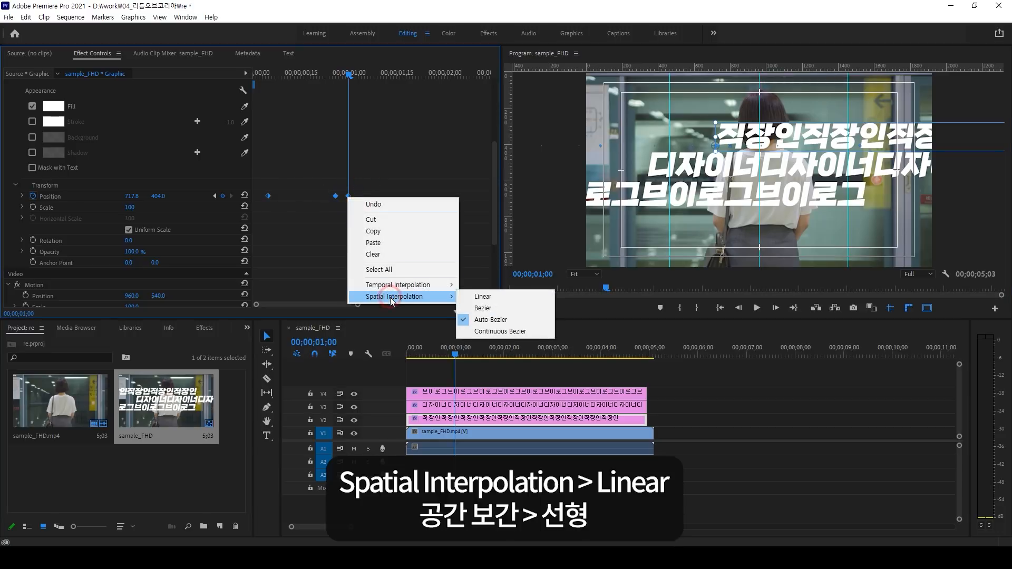
pyautogui.click(498, 298)
pyautogui.click(393, 189)
# Step: Play the top title line's motion from the start to check it with linear spatial interpolation
pyautogui.moveTo(263, 74)
pyautogui.mouseDown()
pyautogui.moveTo(349, 66)
pyautogui.moveTo(279, 75)
pyautogui.mouseUp()
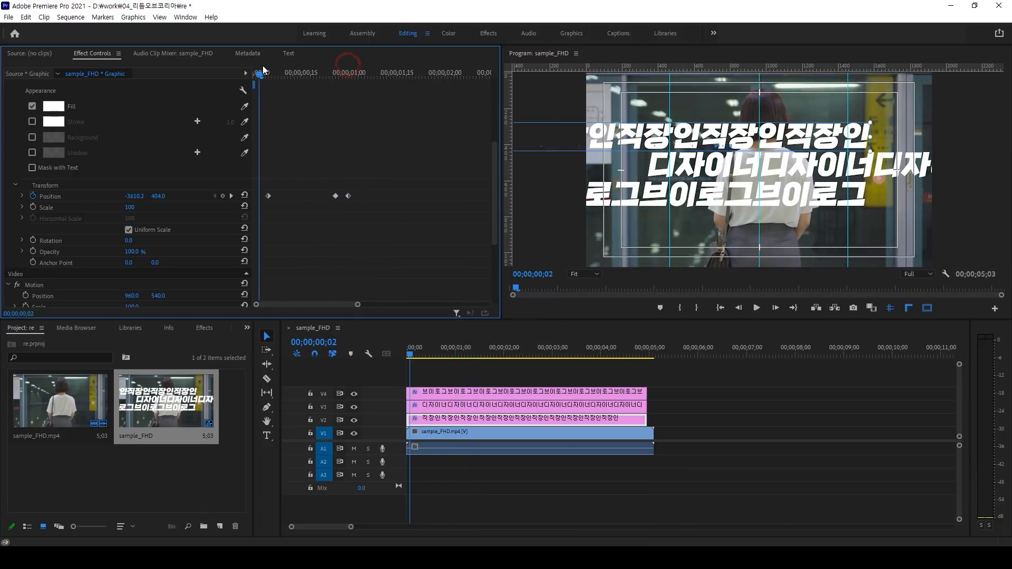
pyautogui.press('space')
pyautogui.press('Home')
pyautogui.press('space')
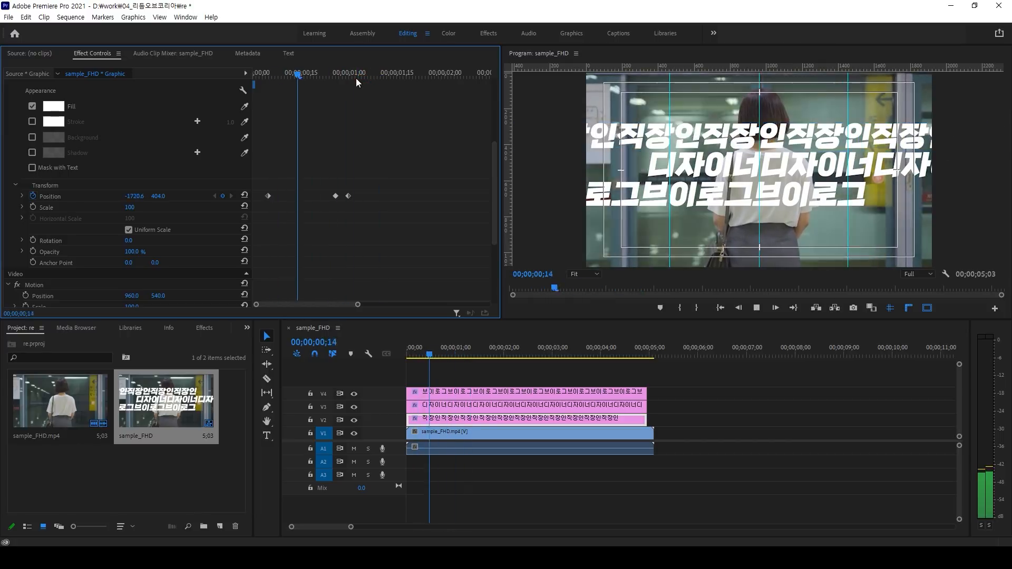
pyautogui.moveTo(350, 72); pyautogui.dragTo(322, 74)
pyautogui.press('space')
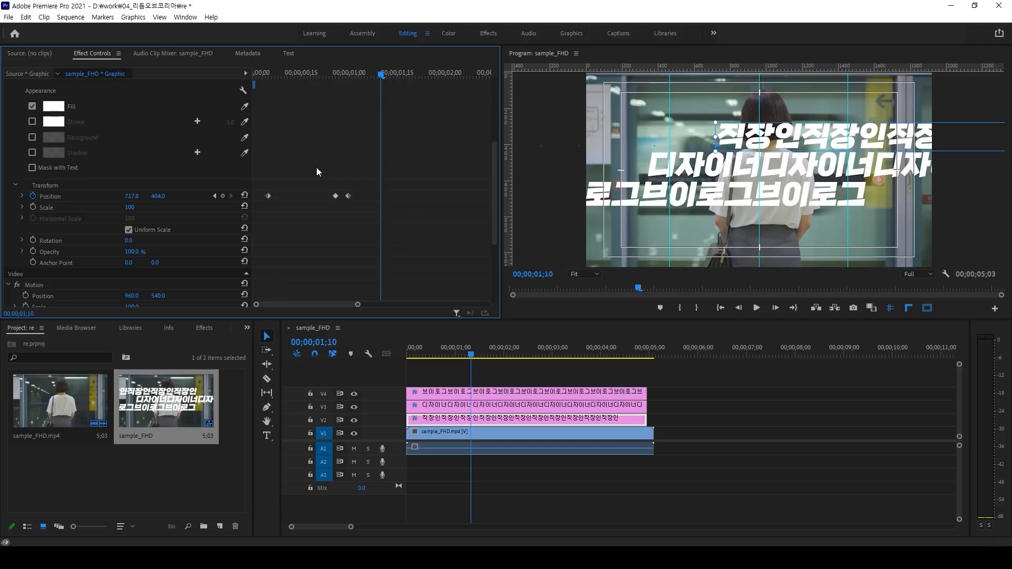
# Step: Set the temporal interpolation of the top title line's last two Position keyframes to Ease In
pyautogui.moveTo(324, 182); pyautogui.dragTo(360, 214)
pyautogui.rightClick(350, 199)
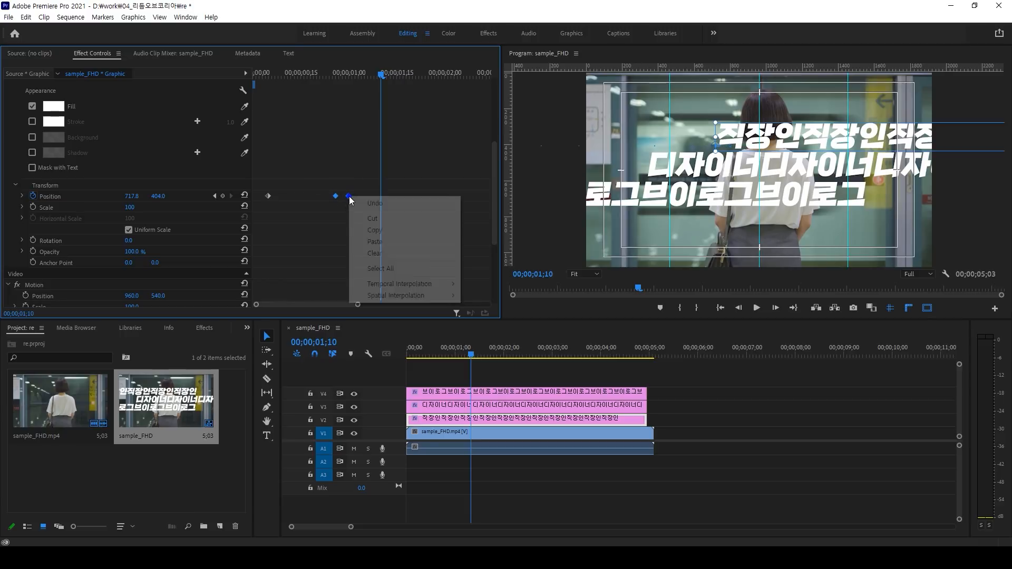
pyautogui.moveTo(436, 286)
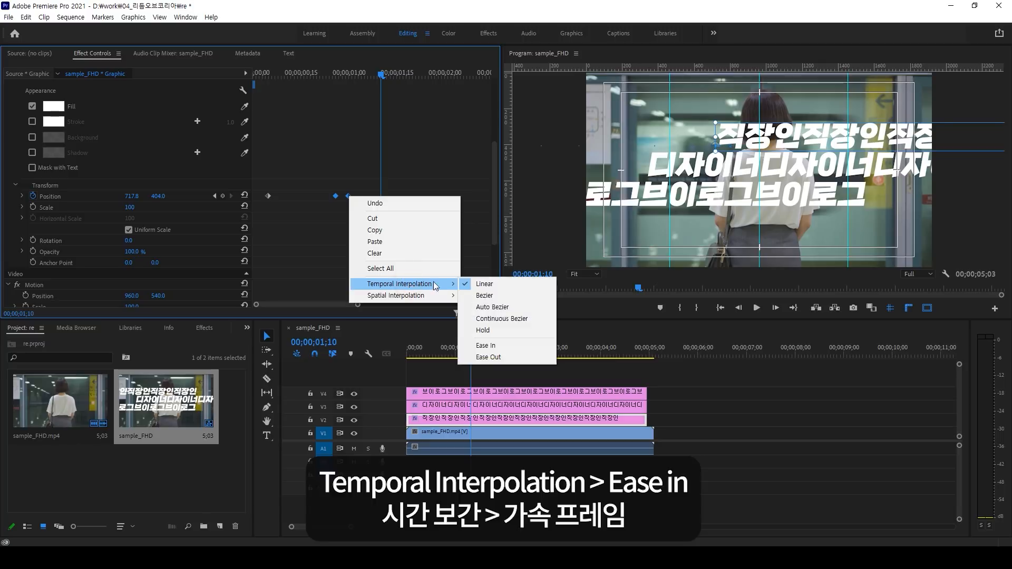
pyautogui.click(483, 346)
# Step: Play the top title line's eased motion from the start twice to check how it settles
pyautogui.moveTo(290, 73); pyautogui.dragTo(244, 70)
pyautogui.press('space')
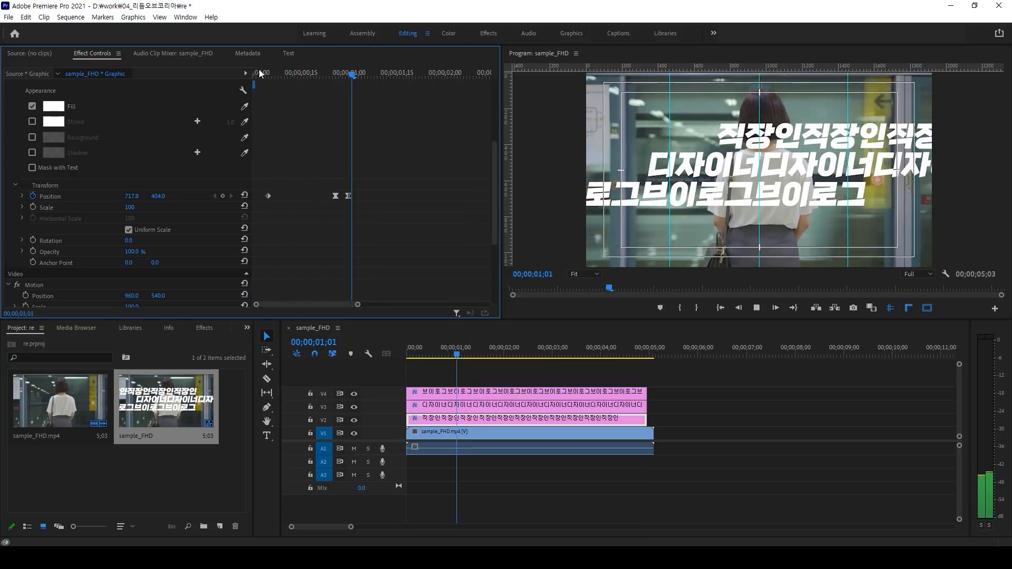
pyautogui.moveTo(311, 72); pyautogui.dragTo(246, 70)
pyautogui.press('space')
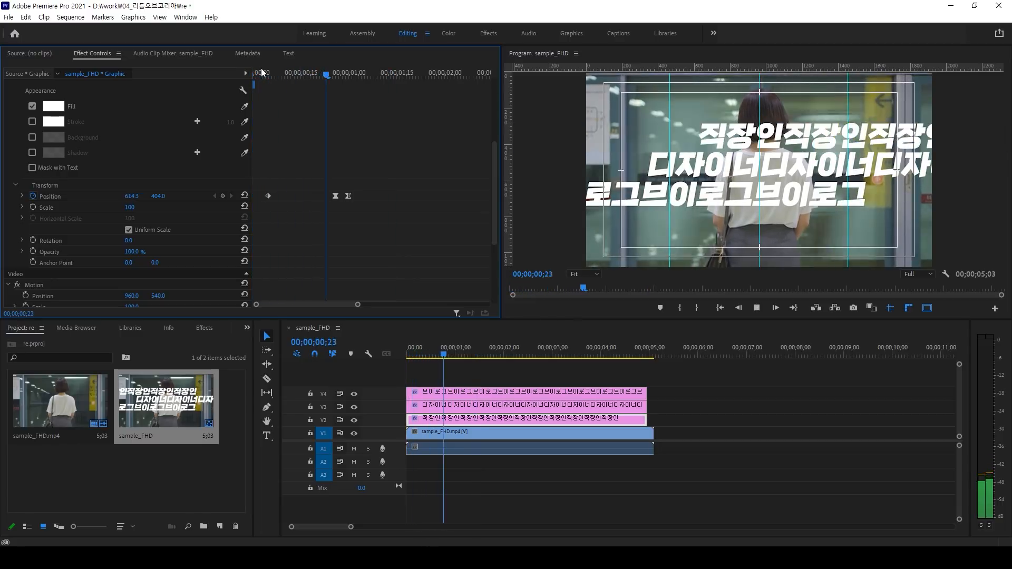
pyautogui.press('space')
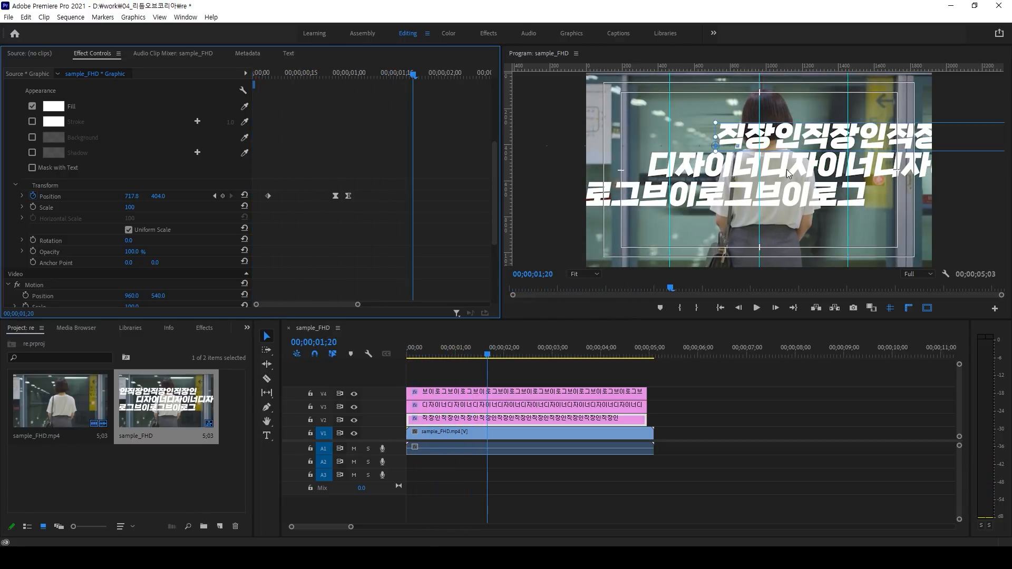
# Step: Review the top title line's Position keyframes at 00;00;00;05, 00;00;00;26 and 00;00;01;00 as the timing reference
pyautogui.click(782, 194)
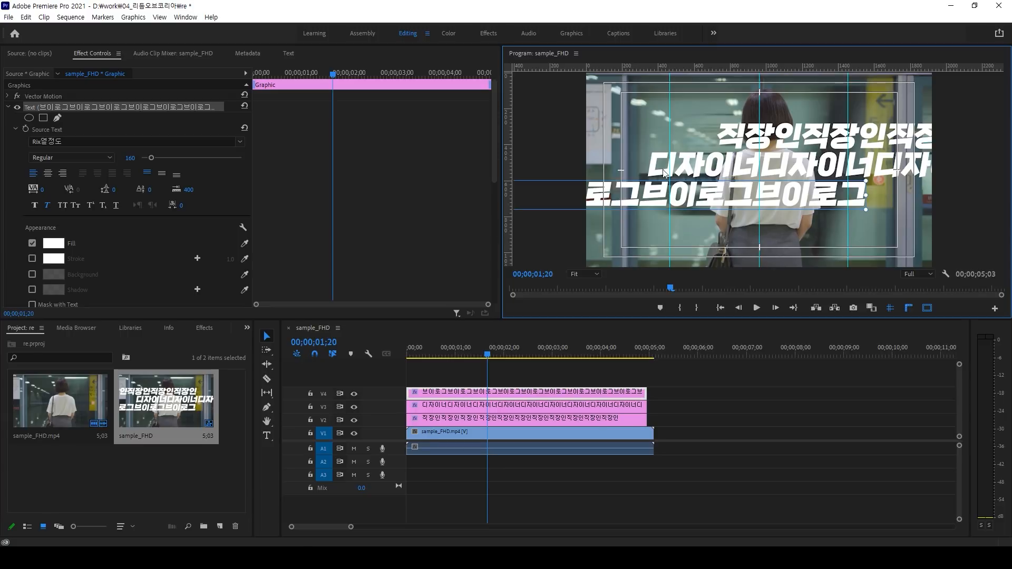
pyautogui.click(423, 370)
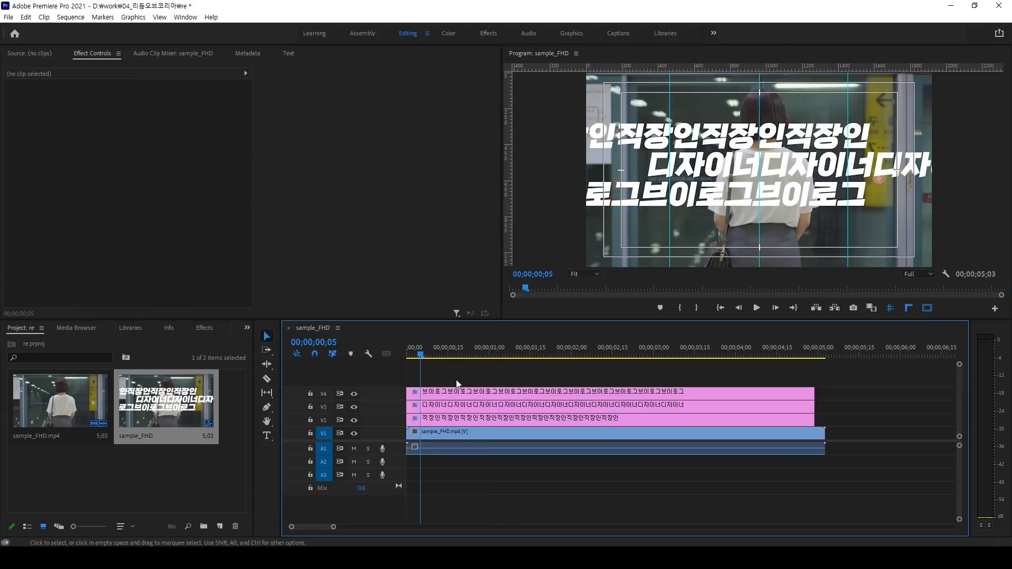
pyautogui.click(431, 419)
pyautogui.scroll(-4, 258, 195)
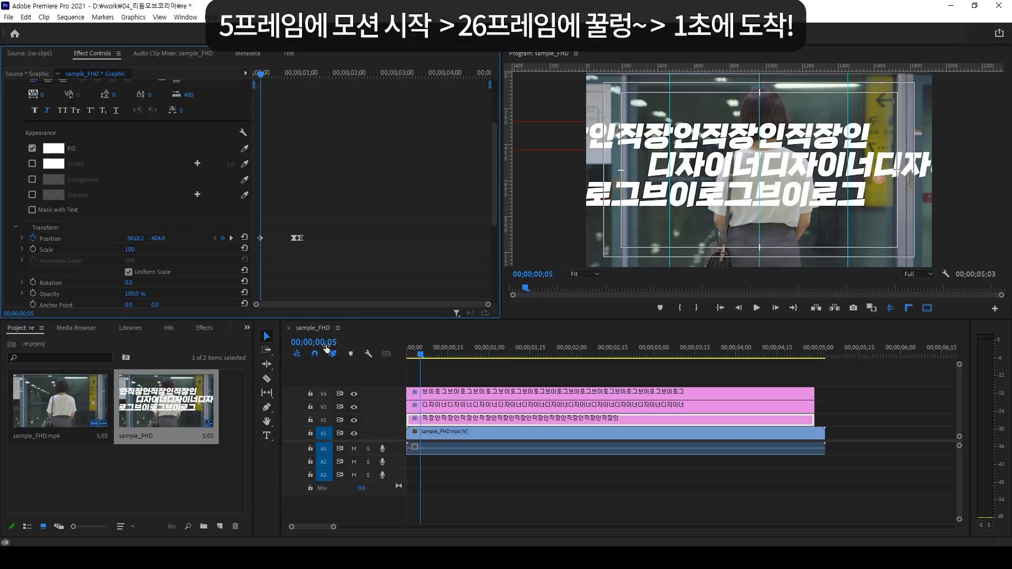
pyautogui.moveTo(260, 77); pyautogui.dragTo(294, 77)
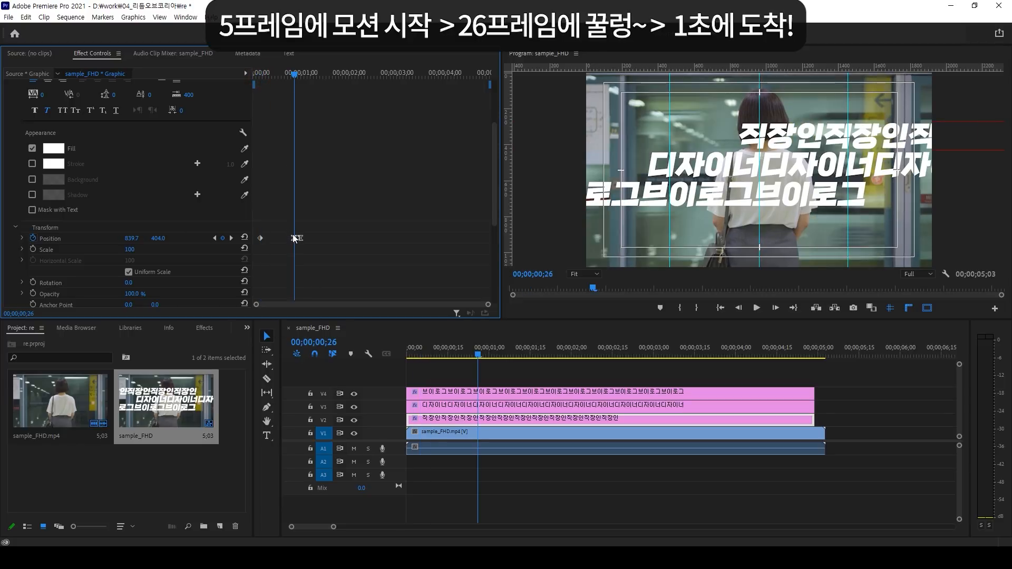
pyautogui.click(301, 75)
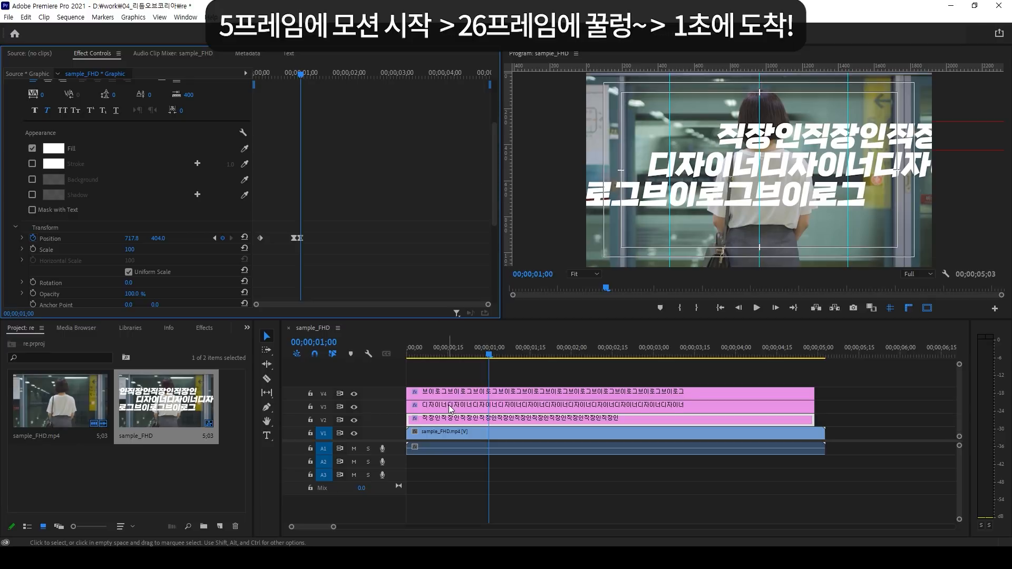
pyautogui.click(489, 393)
pyautogui.click(502, 383)
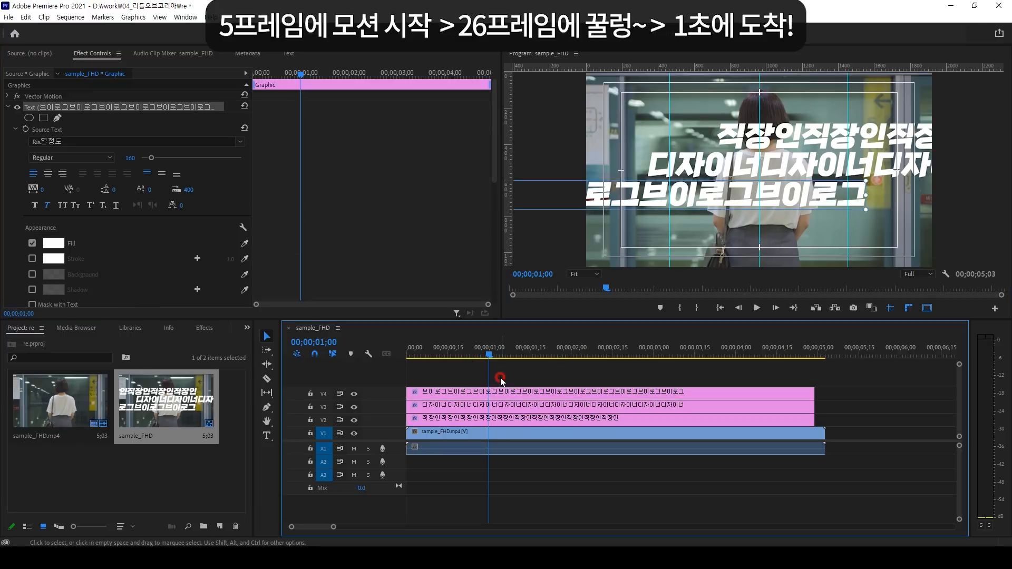
# Step: At 00;00;00;05, start Position keyframing under the text Transform of the bottom title line
pyautogui.click(326, 342)
pyautogui.click(326, 342)
pyautogui.press('BackSpace')
pyautogui.write('0')
pyautogui.write('5')
pyautogui.press('Return')
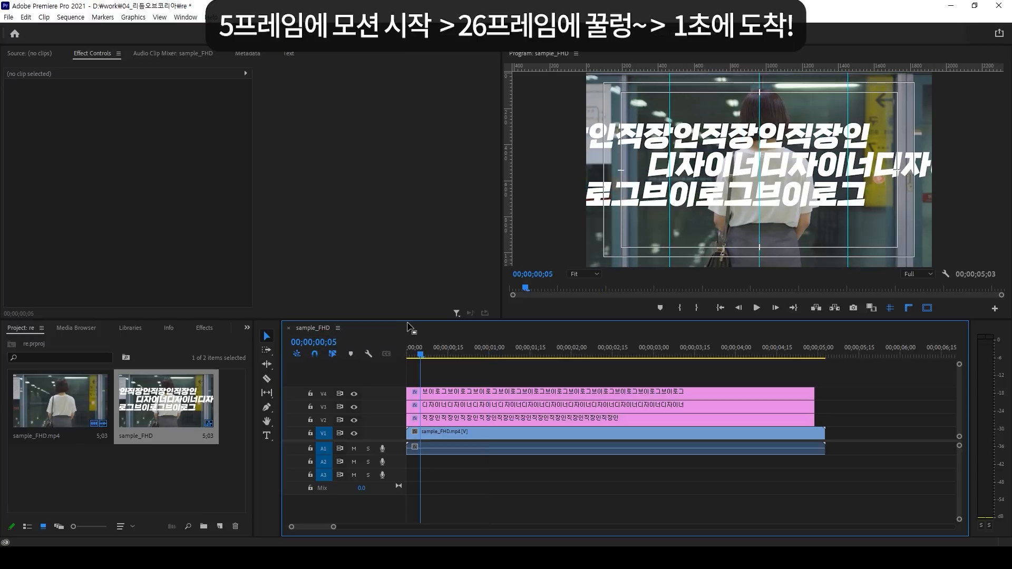
pyautogui.click(444, 391)
pyautogui.moveTo(492, 99); pyautogui.dragTo(493, 152)
pyautogui.scroll(4, 72, 172)
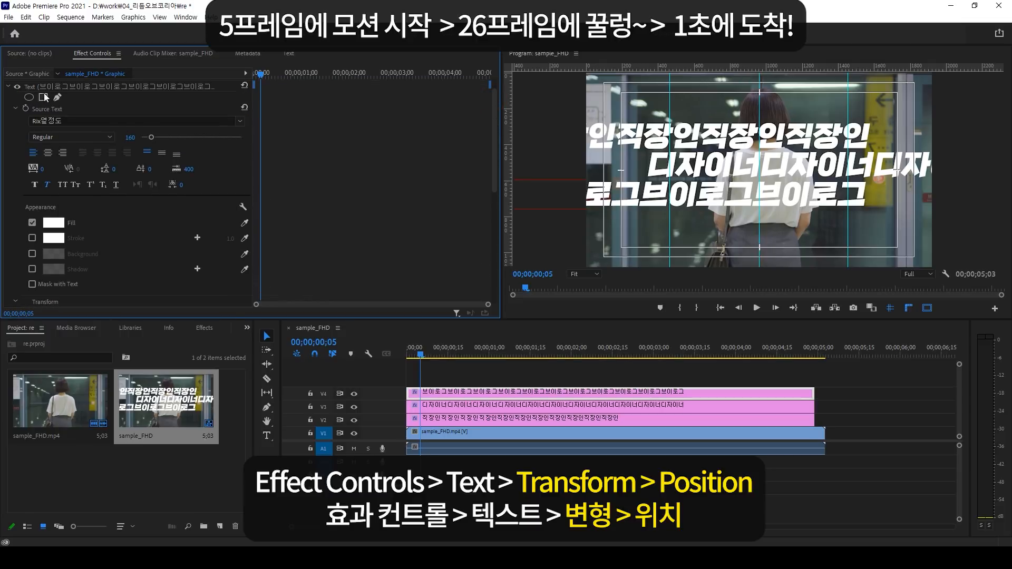
pyautogui.scroll(-4, 60, 221)
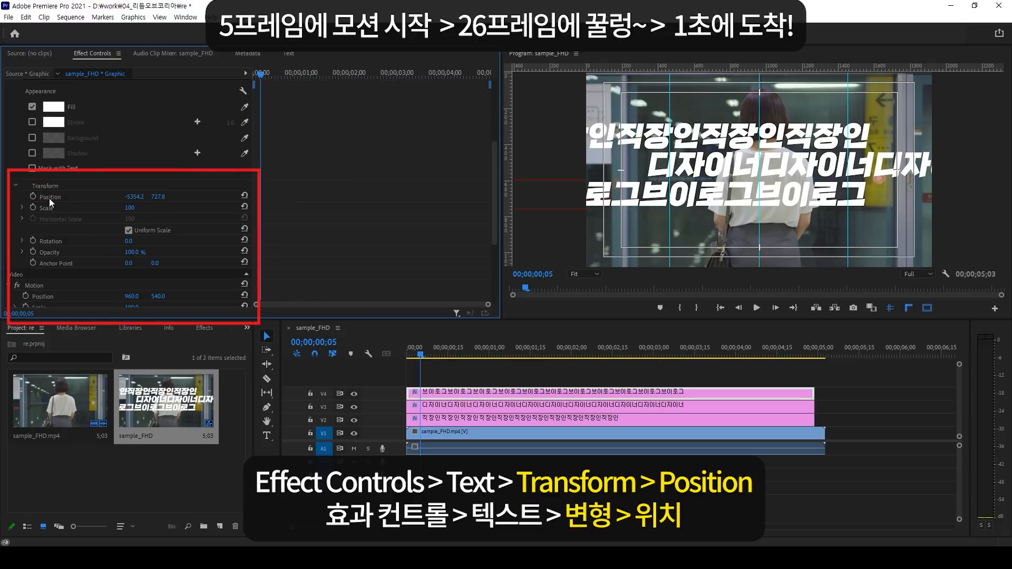
pyautogui.click(45, 198)
pyautogui.click(34, 198)
# Step: At 00;00;01;00, slide the bottom title line horizontally right until its first word reaches the middle of the frame
pyautogui.click(331, 343)
pyautogui.press('BackSpace')
pyautogui.press('BackSpace')
pyautogui.write('1;')
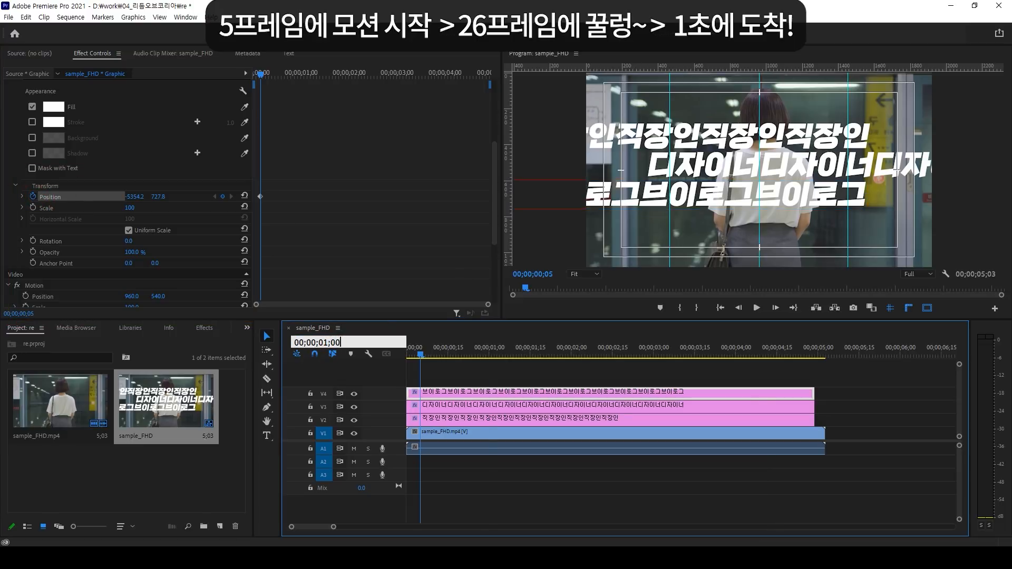
pyautogui.press('Return')
pyautogui.moveTo(573, 194); pyautogui.dragTo(884, 199)
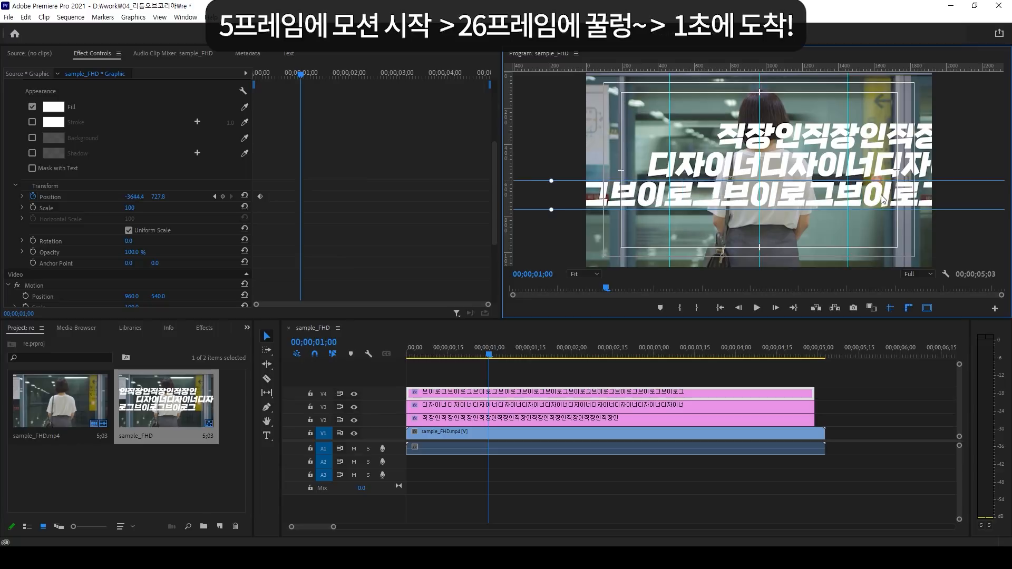
pyautogui.moveTo(591, 196); pyautogui.dragTo(866, 199)
pyautogui.moveTo(599, 199); pyautogui.dragTo(830, 196)
# Step: Copy the bottom title line's one-second Position keyframe to 00;00;00;26 and slide the text right to 775.9, 727.8 for the overshoot
pyautogui.click(402, 199)
pyautogui.press('Left')
pyautogui.press('Left')
pyautogui.press('Left')
pyautogui.press('Left')
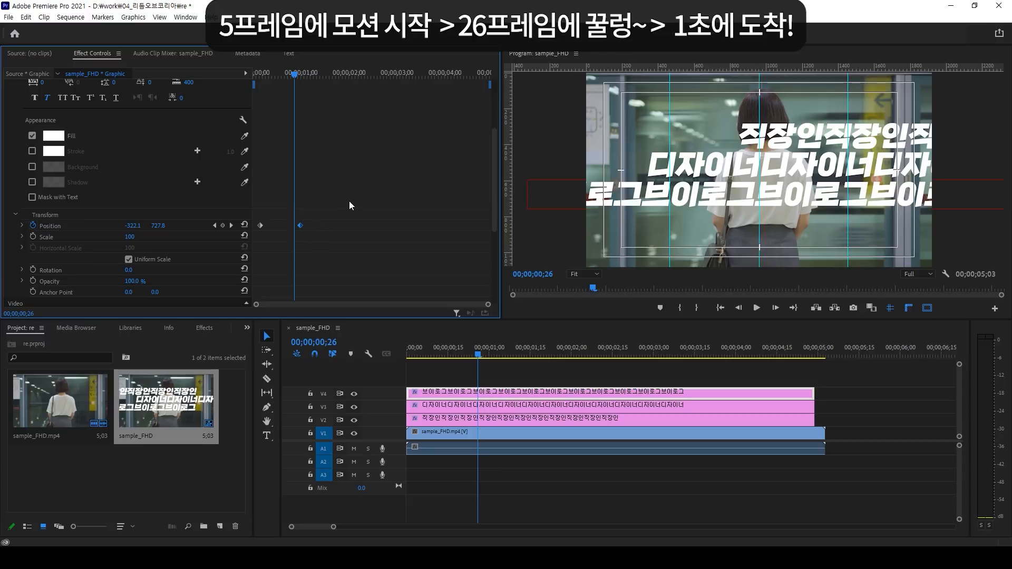
pyautogui.hotkey('ctrl', 'v')
pyautogui.moveTo(735, 201); pyautogui.dragTo(762, 206)
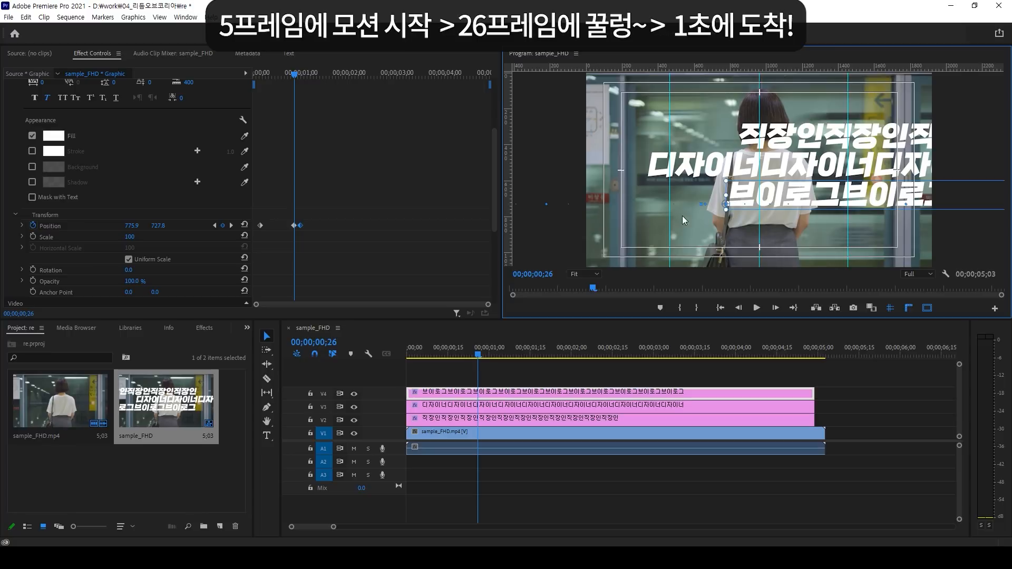
pyautogui.moveTo(296, 76); pyautogui.dragTo(295, 76)
# Step: Set the spatial interpolation of all three Position keyframes of the bottom title line to Linear
pyautogui.moveTo(318, 211); pyautogui.dragTo(249, 236)
pyautogui.rightClick(300, 228)
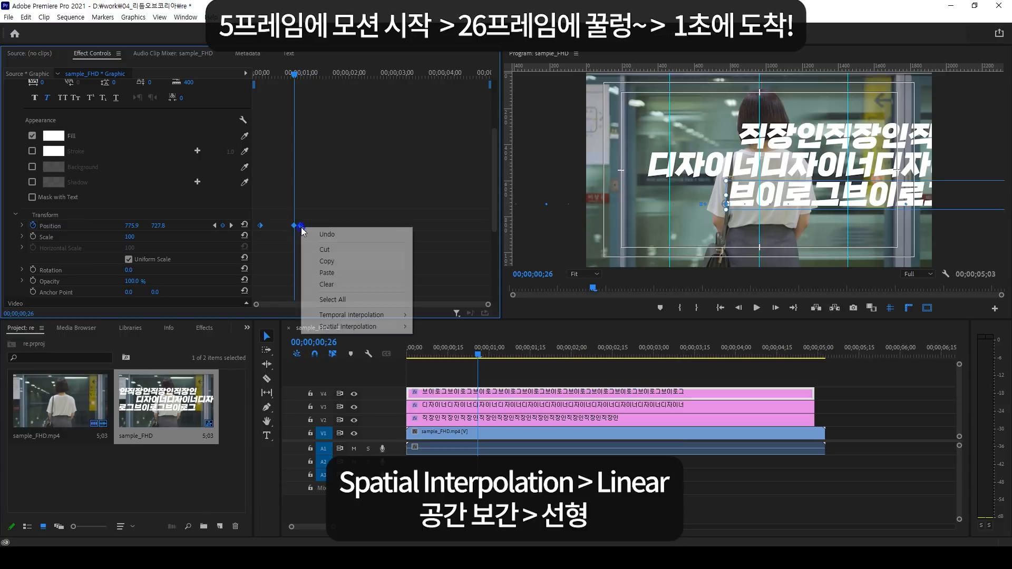
pyautogui.moveTo(352, 326)
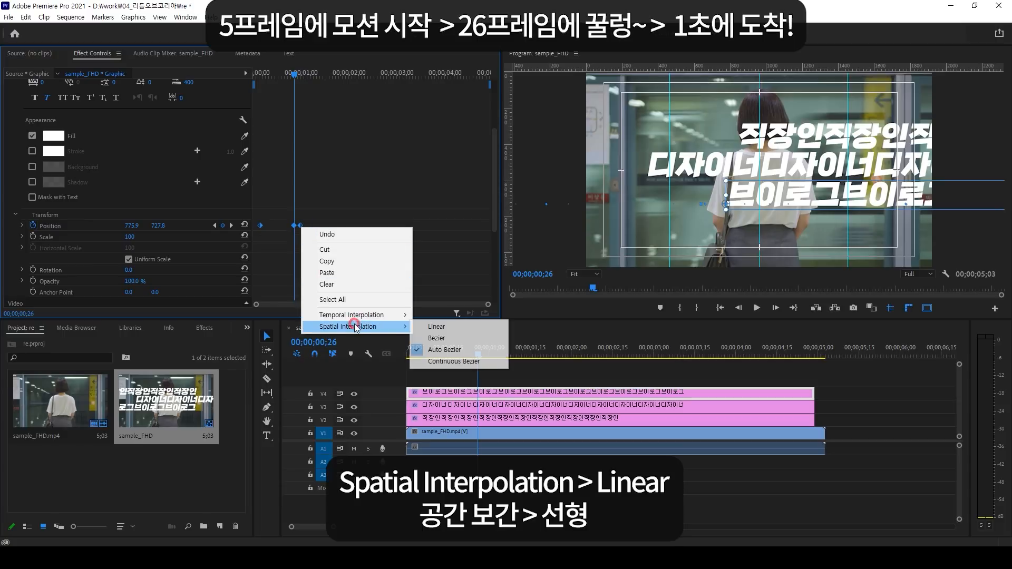
pyautogui.click(454, 327)
pyautogui.click(343, 234)
# Step: Set the temporal interpolation of the bottom title line's last two Position keyframes to Ease In
pyautogui.moveTo(287, 219); pyautogui.dragTo(308, 237)
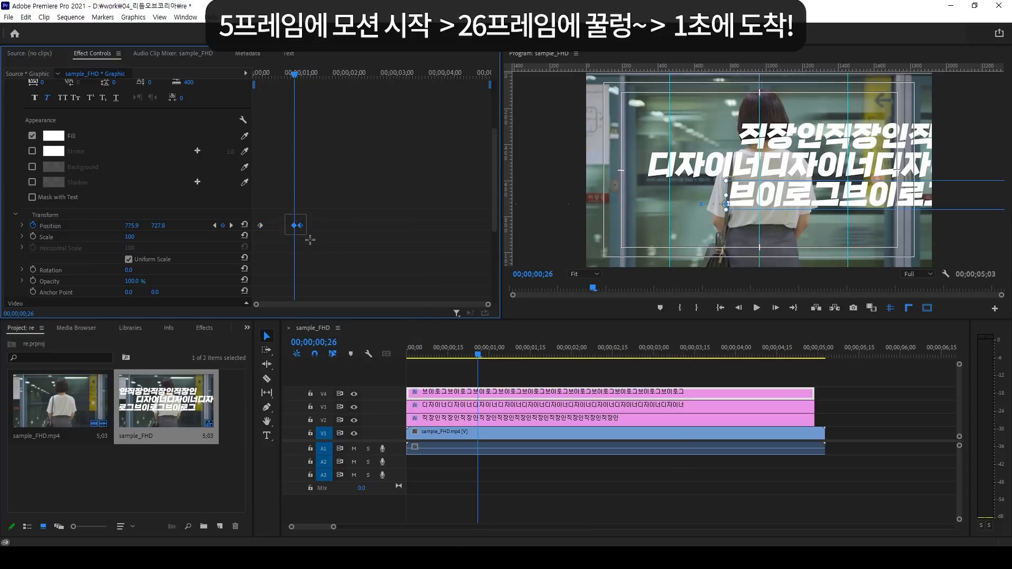
pyautogui.rightClick(301, 225)
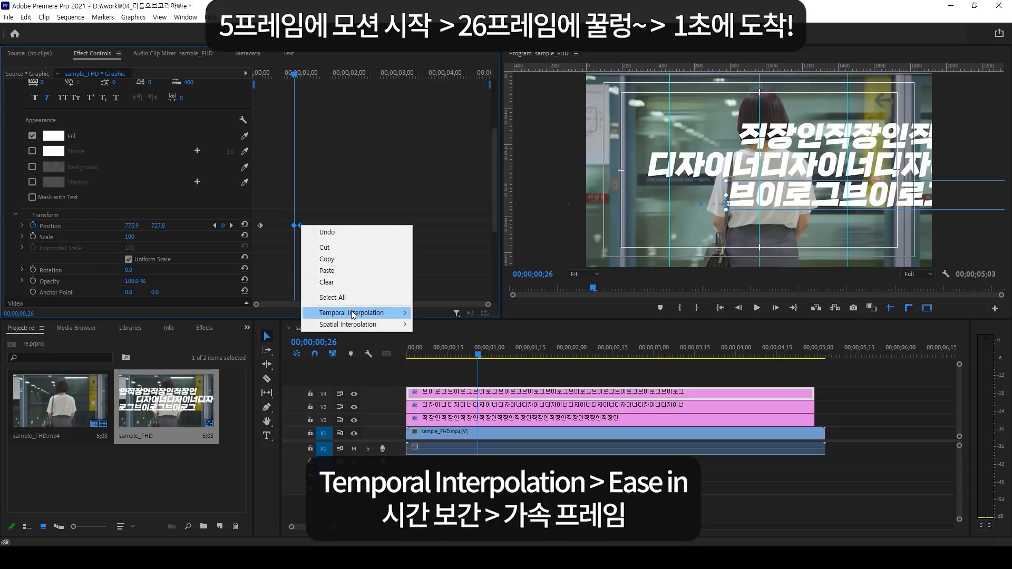
pyautogui.moveTo(351, 313)
pyautogui.click(467, 373)
# Step: Play the sequence from the start to check the bottom title line's slide and overshoot
pyautogui.press('Home')
pyautogui.press('space')
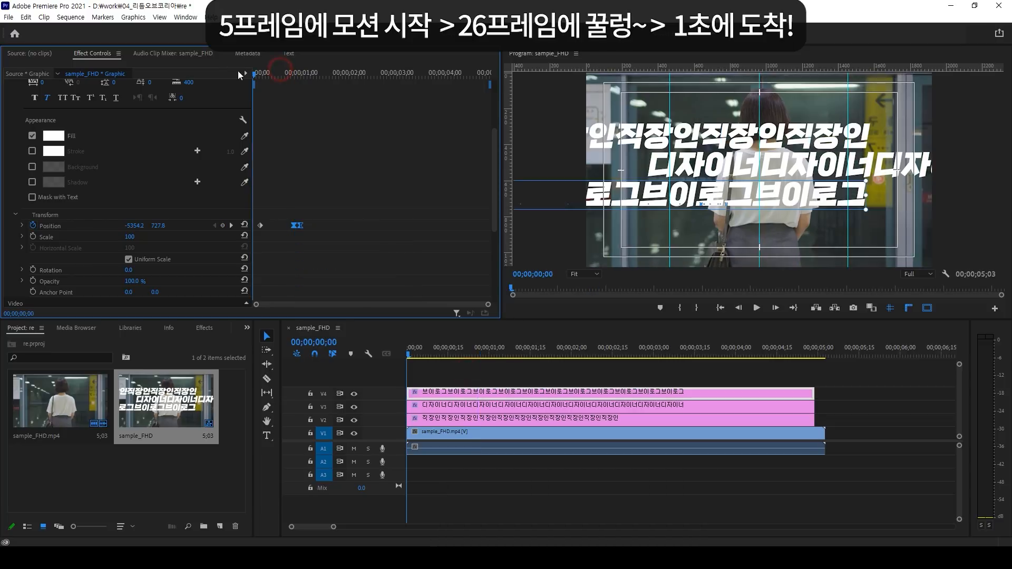
pyautogui.moveTo(303, 78); pyautogui.dragTo(239, 72)
pyautogui.press('space')
# Step: At 00;00;00;05, start Position keyframing under the text Transform of the middle title line
pyautogui.click(320, 342)
pyautogui.moveTo(318, 342); pyautogui.dragTo(341, 342)
pyautogui.write('00;10')
pyautogui.write('5')
pyautogui.press('Return')
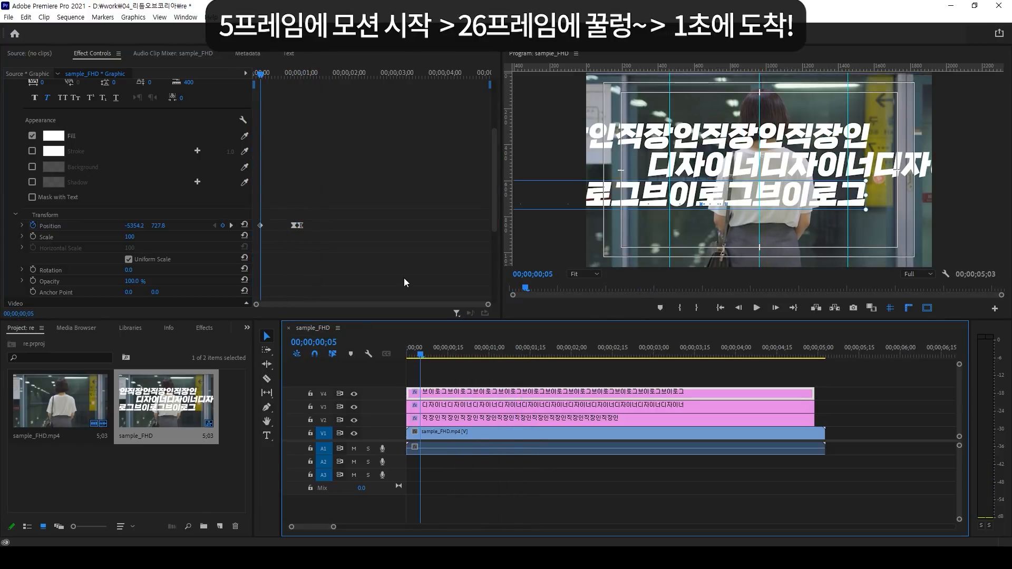
pyautogui.click(464, 413)
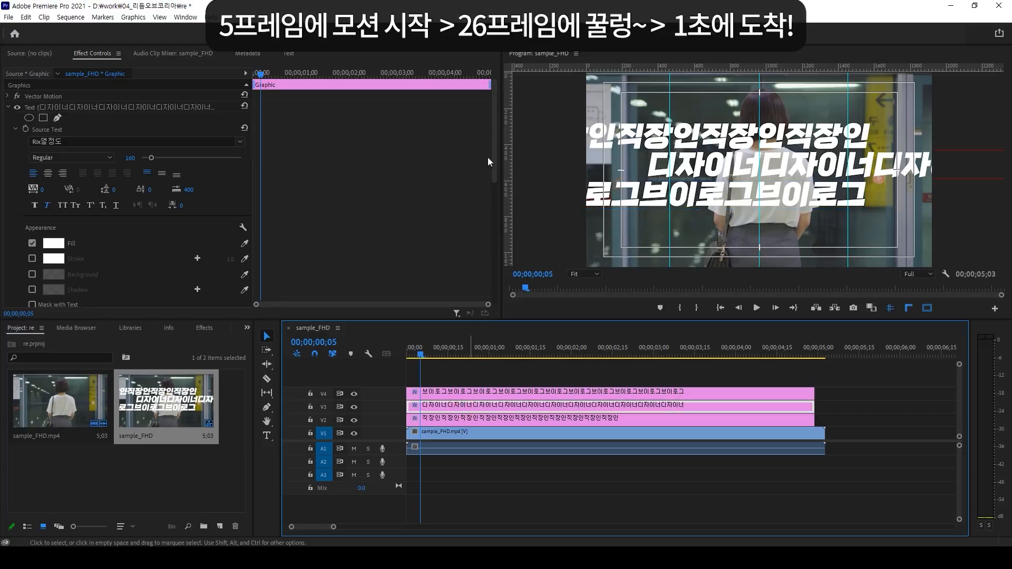
pyautogui.moveTo(496, 103); pyautogui.dragTo(491, 179)
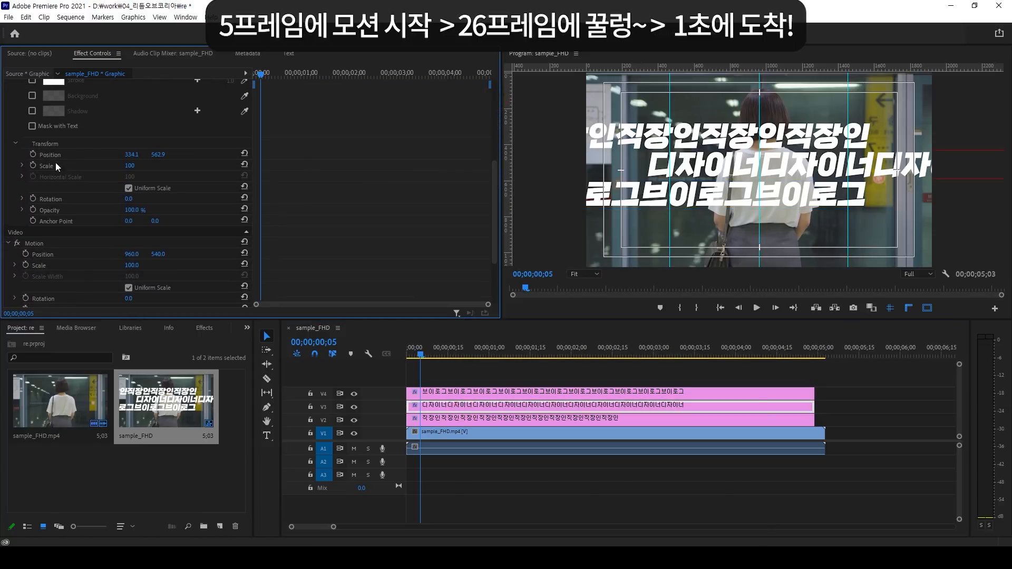
pyautogui.click(50, 155)
pyautogui.click(33, 154)
# Step: At 00;00;01;00, slide the middle title line horizontally to the left, to about -5627 on the text's X Position
pyautogui.click(328, 342)
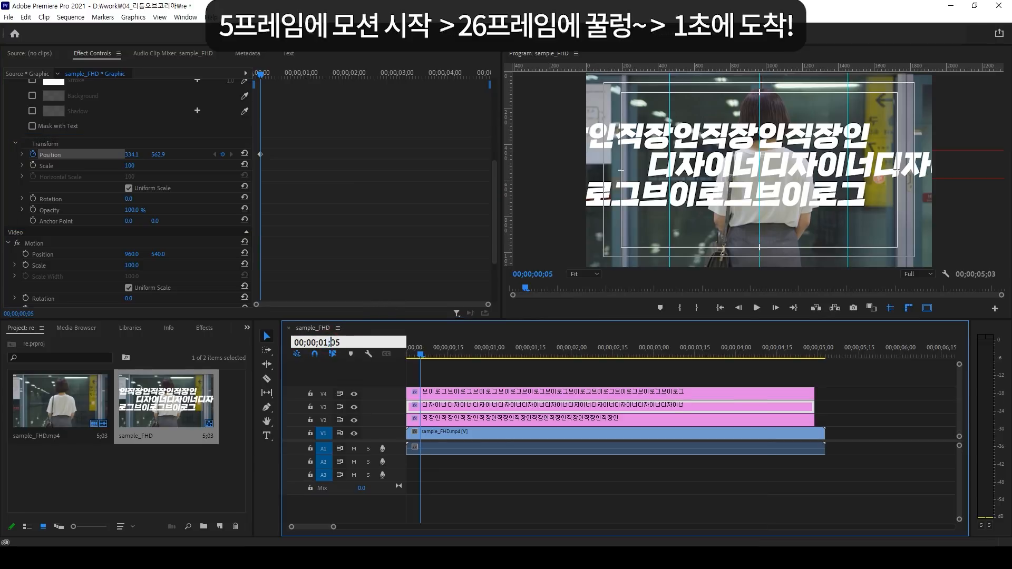
pyautogui.write('0')
pyautogui.press('Return')
pyautogui.moveTo(893, 167); pyautogui.dragTo(641, 168)
pyautogui.moveTo(944, 167)
pyautogui.mouseDown()
pyautogui.moveTo(699, 167)
pyautogui.moveTo(724, 168)
pyautogui.mouseUp()
pyautogui.moveTo(898, 171); pyautogui.dragTo(791, 166)
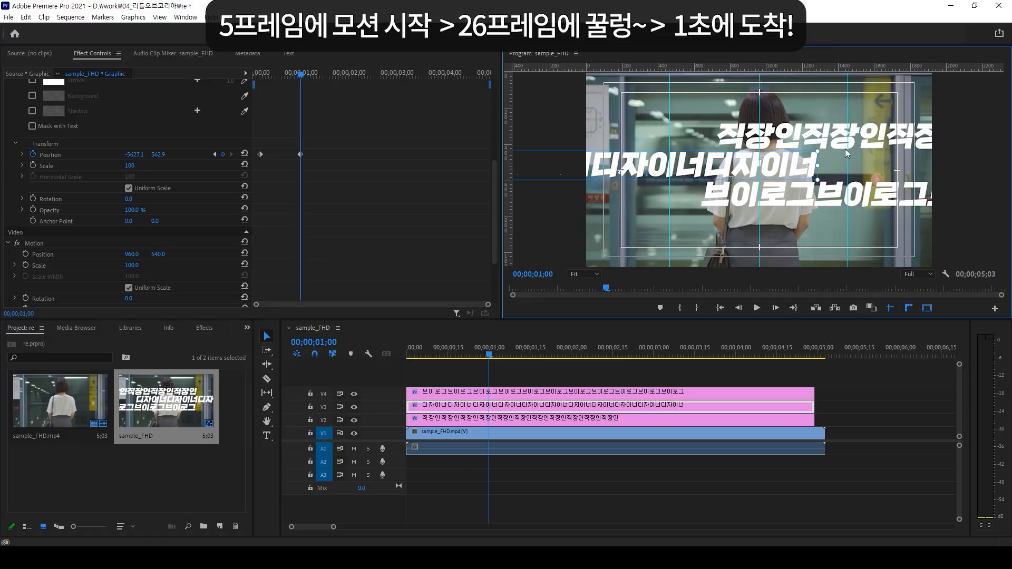
# Step: At 00;00;00;26, add an overshoot Position keyframe for the middle title line, slightly farther left at about -5740.6 on X
pyautogui.click(313, 154)
pyautogui.press('Left')
pyautogui.press('Left')
pyautogui.press('Left')
pyautogui.press('Left')
pyautogui.click(301, 154)
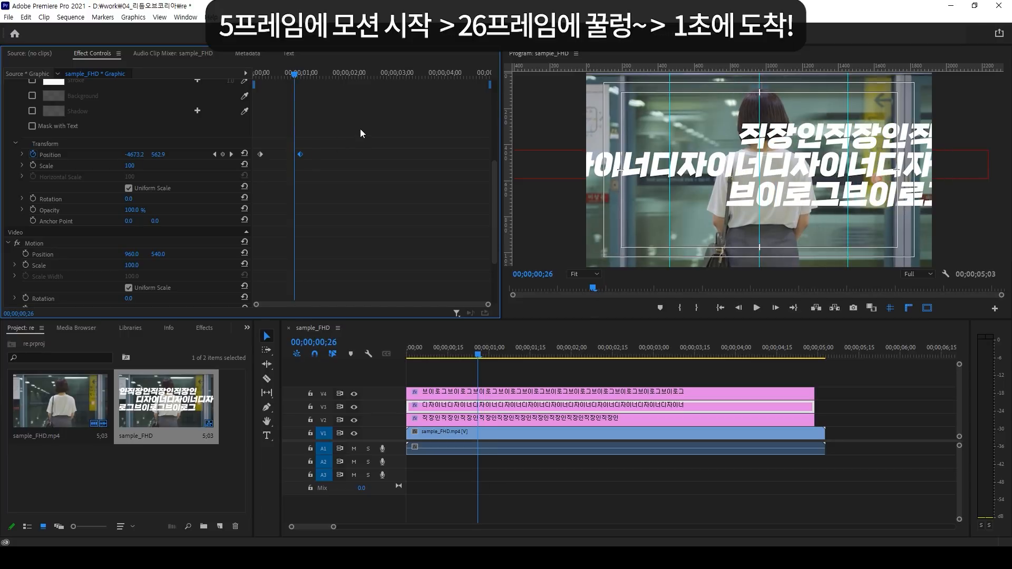
pyautogui.hotkey('ctrl', 'v')
pyautogui.moveTo(790, 164); pyautogui.dragTo(770, 166)
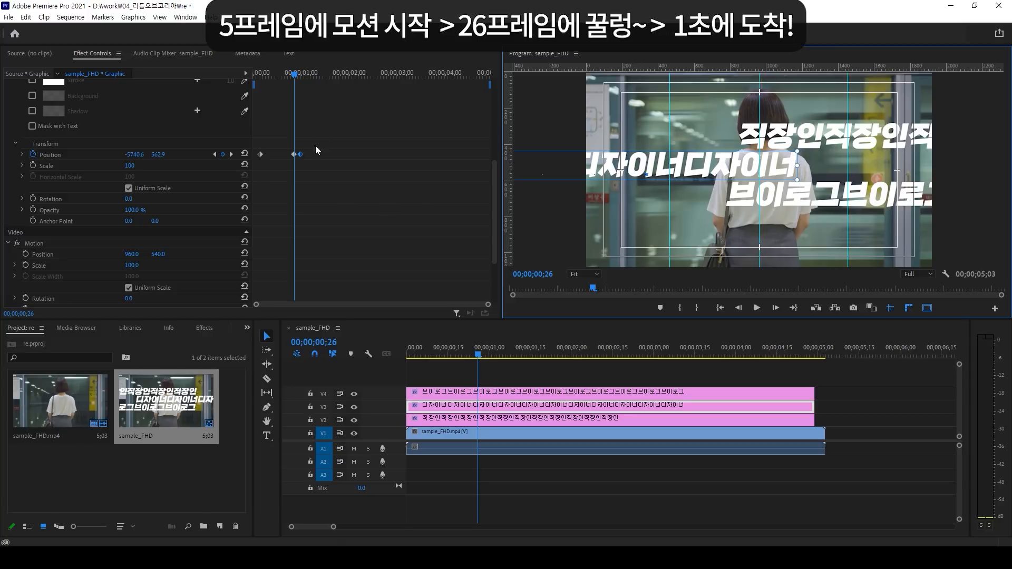
# Step: Set the spatial interpolation of all three Position keyframes of the middle title line to Linear
pyautogui.press('Right')
pyautogui.press('Right')
pyautogui.press('Right')
pyautogui.press('Right')
pyautogui.moveTo(326, 141); pyautogui.dragTo(268, 159)
pyautogui.rightClick(300, 154)
pyautogui.moveTo(349, 253)
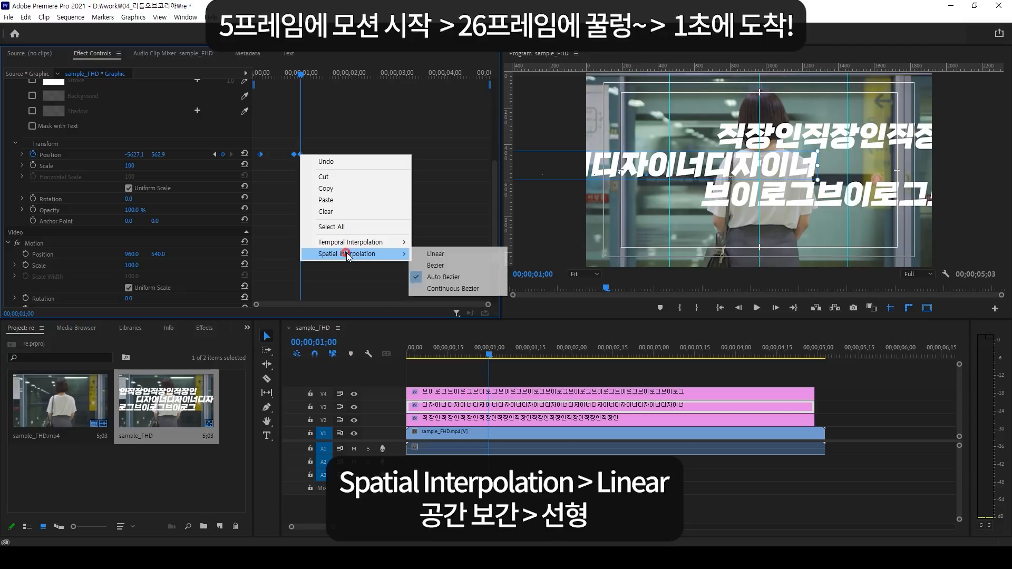
pyautogui.click(427, 255)
# Step: Set the temporal interpolation of the middle title line's last two Position keyframes to Ease In
pyautogui.moveTo(283, 141); pyautogui.dragTo(318, 188)
pyautogui.rightClick(304, 158)
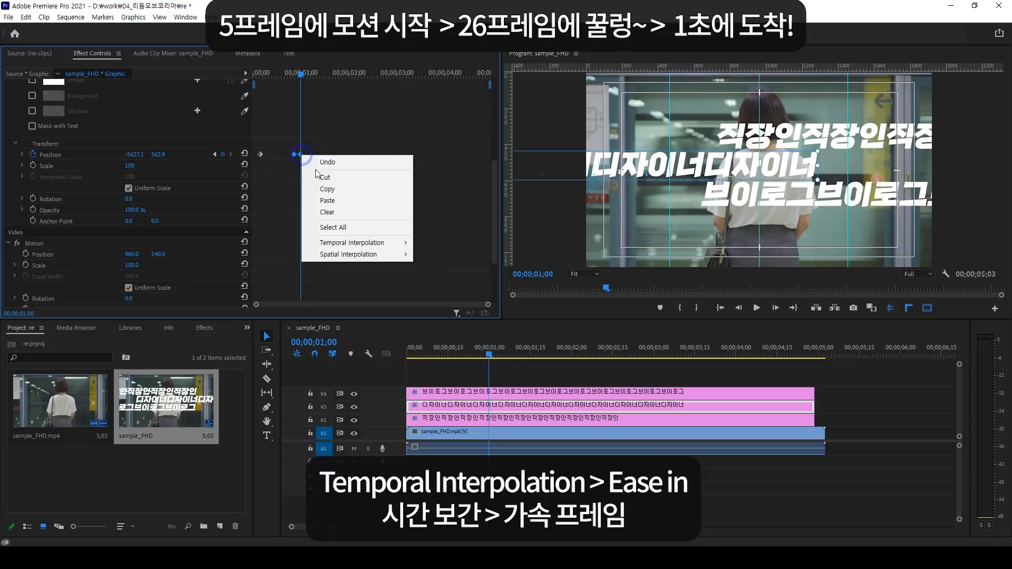
pyautogui.moveTo(337, 242)
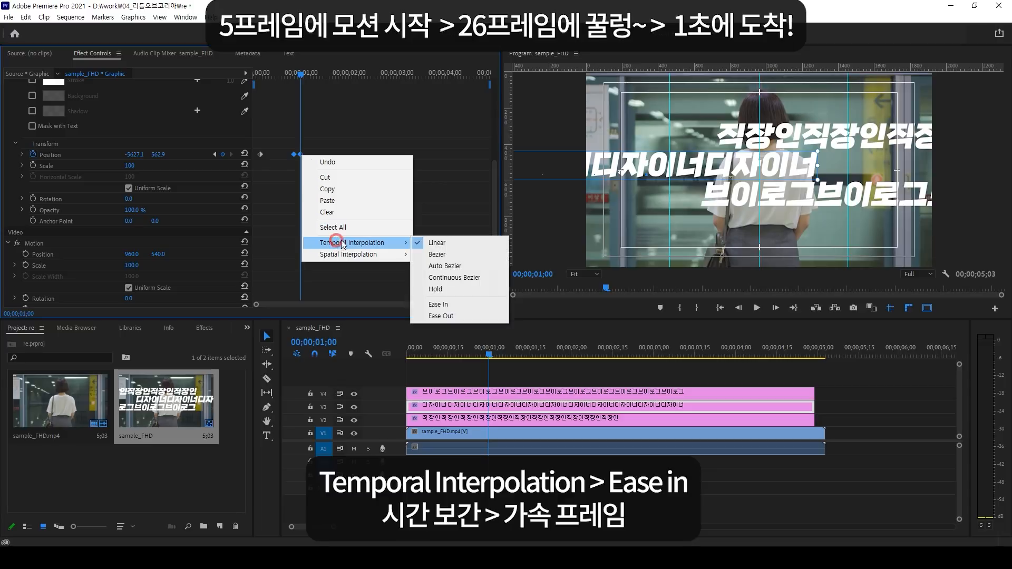
pyautogui.click(446, 305)
# Step: Play the sequence from the start to check the motion of all three title lines
pyautogui.press('space')
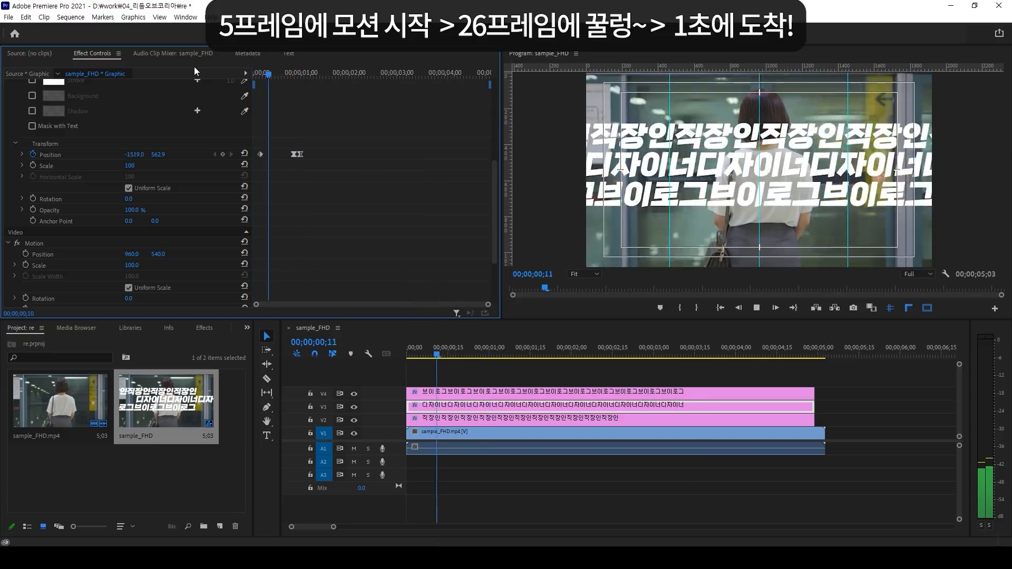
pyautogui.press('space')
pyautogui.moveTo(284, 74); pyautogui.dragTo(207, 74)
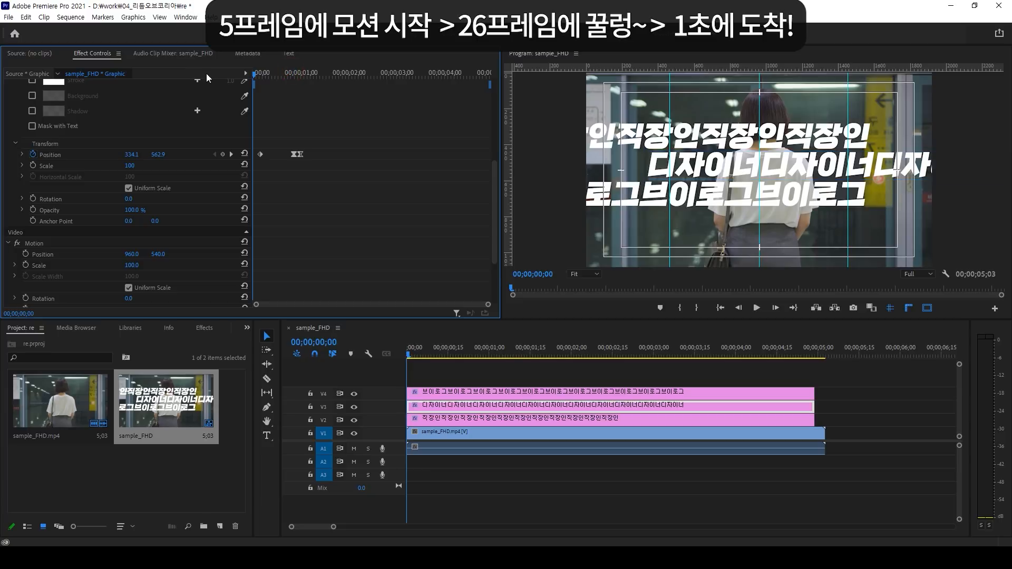
pyautogui.press('space')
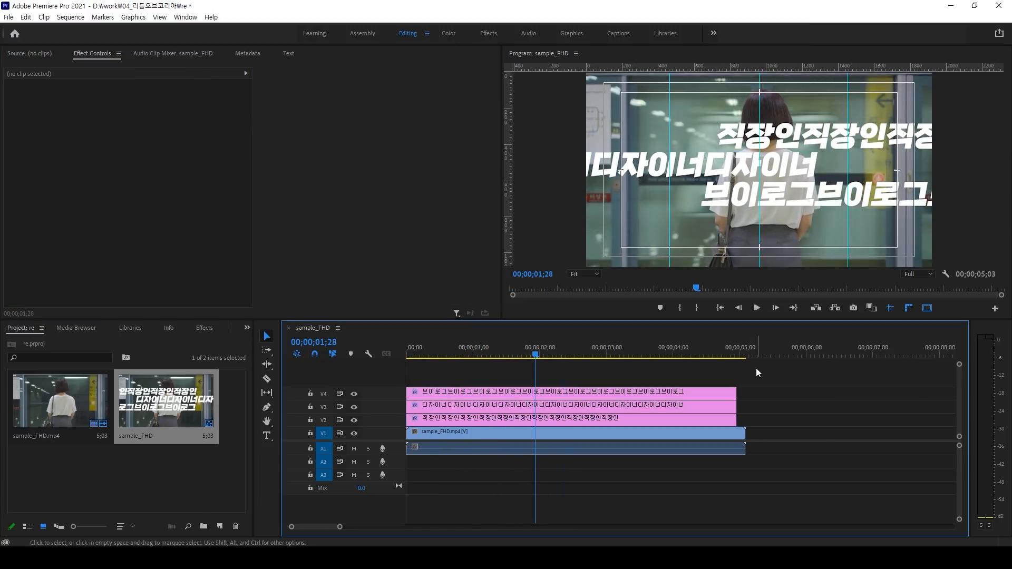
# Step: Extend the three title clips on V2, V3 and V4 to the end of the video clip
pyautogui.click(755, 368)
pyautogui.moveTo(738, 384)
pyautogui.mouseDown()
pyautogui.moveTo(737, 422)
pyautogui.moveTo(743, 395)
pyautogui.mouseUp()
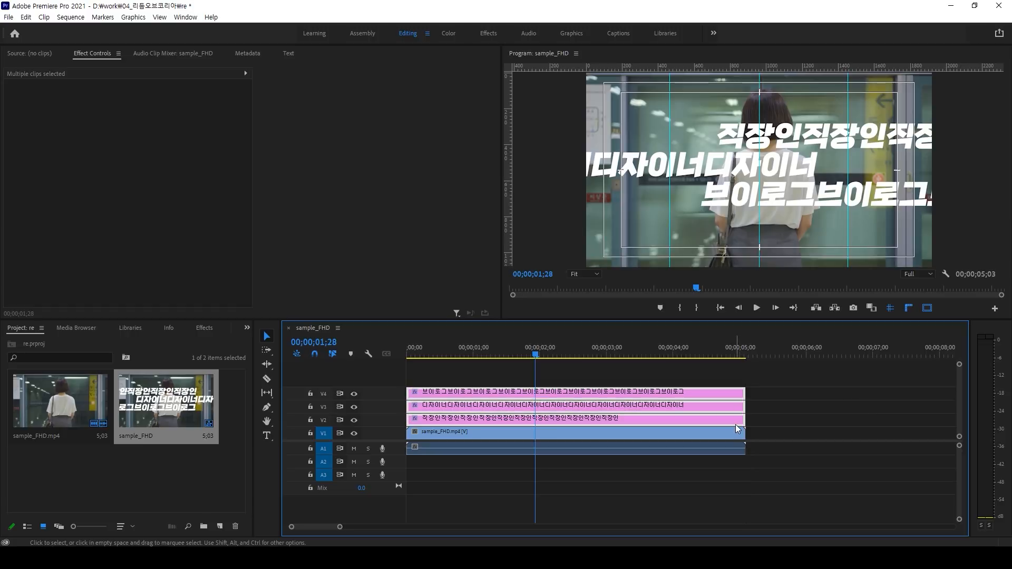
pyautogui.click(606, 492)
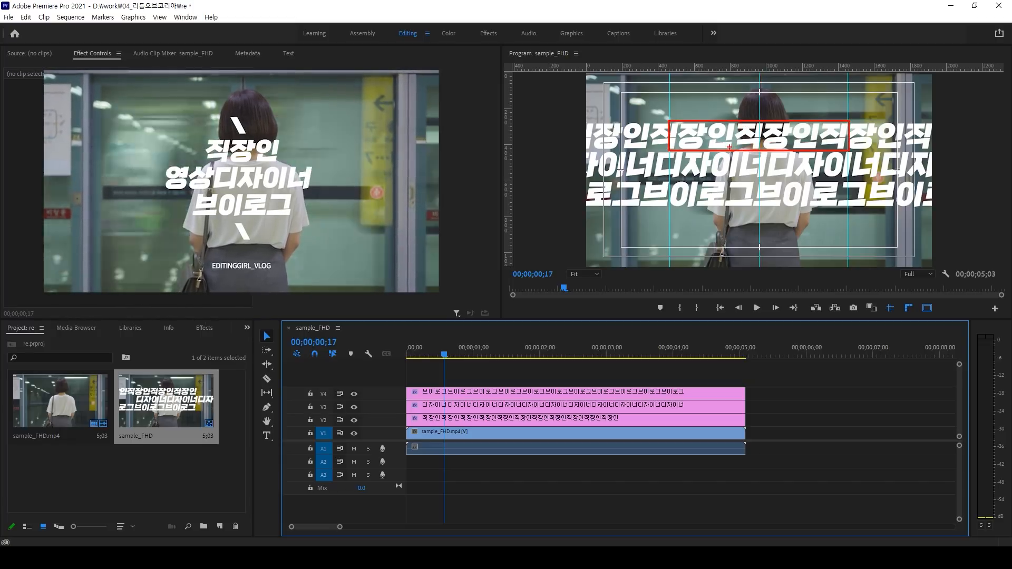
# Step: Move the playhead to 00;00;01;00, where the title lines come to rest
pyautogui.press('Escape')
pyautogui.click(469, 356)
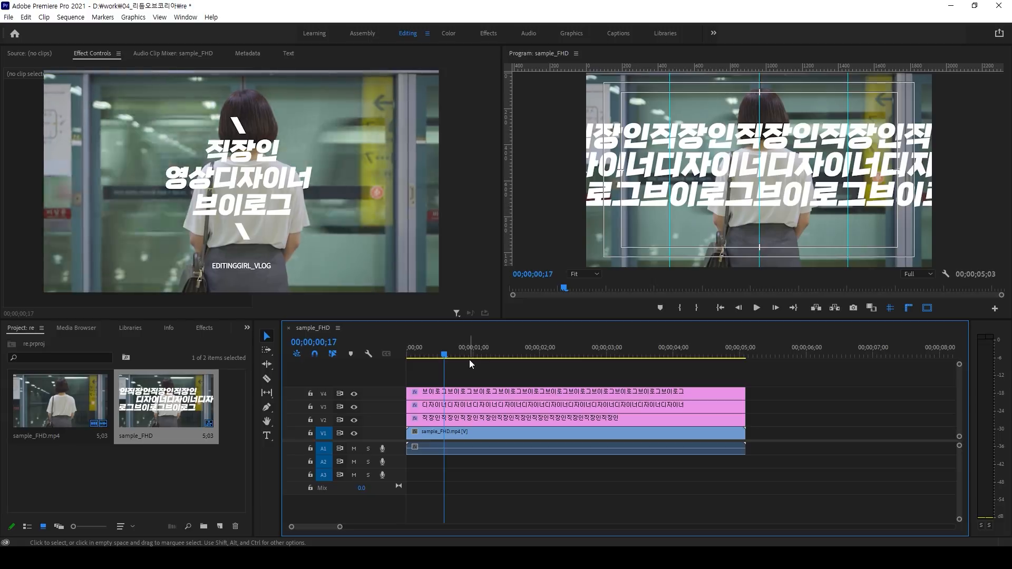
pyautogui.click(323, 342)
pyautogui.click(322, 342)
pyautogui.write('1;')
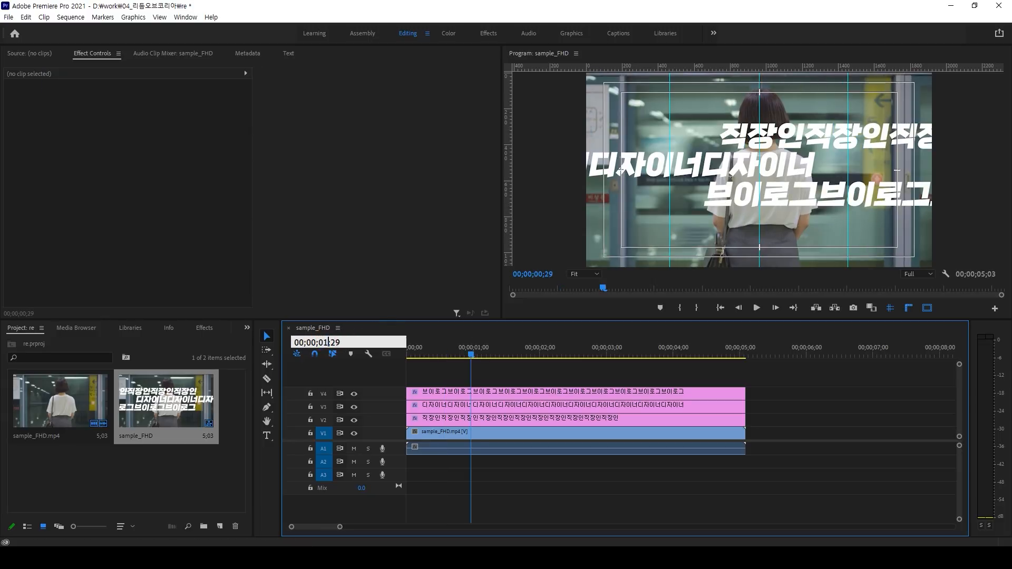
pyautogui.write('0')
pyautogui.press('Return')
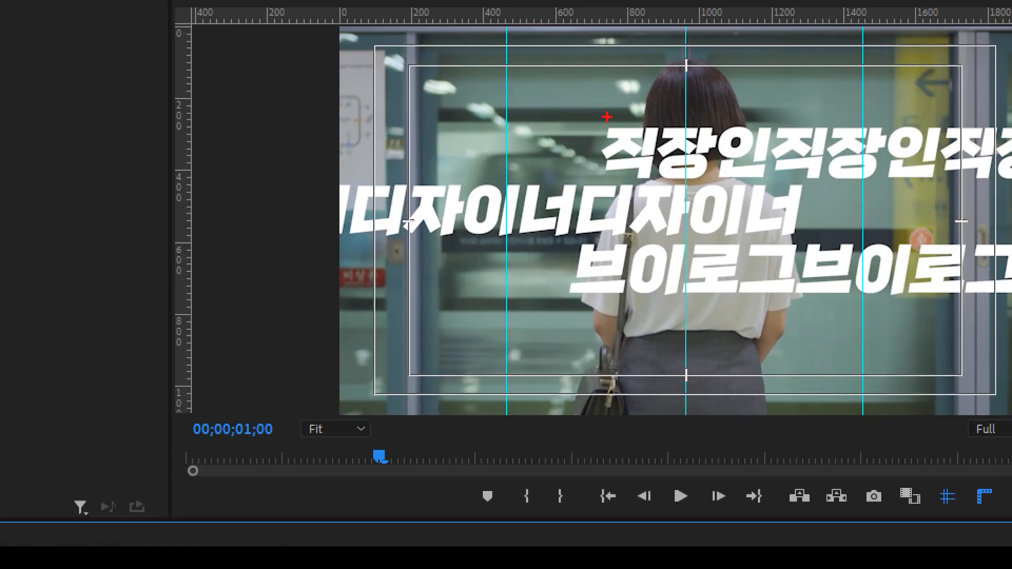
pyautogui.moveTo(596, 157)
pyautogui.mouseDown()
pyautogui.moveTo(712, 185)
pyautogui.moveTo(765, 184)
pyautogui.moveTo(777, 117)
pyautogui.moveTo(606, 118)
pyautogui.mouseUp()
pyautogui.moveTo(590, 172)
pyautogui.mouseDown()
pyautogui.moveTo(575, 246)
pyautogui.moveTo(773, 244)
pyautogui.moveTo(791, 221)
pyautogui.moveTo(802, 169)
pyautogui.moveTo(593, 188)
pyautogui.mouseUp()
pyautogui.moveTo(577, 246)
pyautogui.mouseDown()
pyautogui.moveTo(551, 298)
pyautogui.moveTo(598, 311)
pyautogui.moveTo(770, 308)
pyautogui.moveTo(795, 303)
pyautogui.moveTo(806, 234)
pyautogui.mouseUp()
pyautogui.press('Escape')
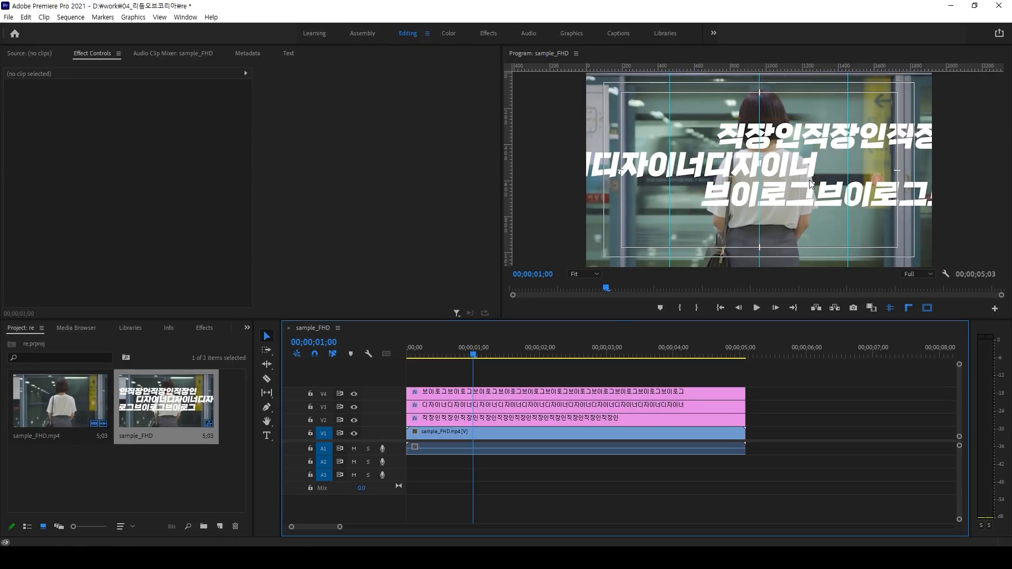
# Step: Draw a four-point Opacity mask with the Pen tool around the first 직장인 in the top title line on V2
pyautogui.click(481, 419)
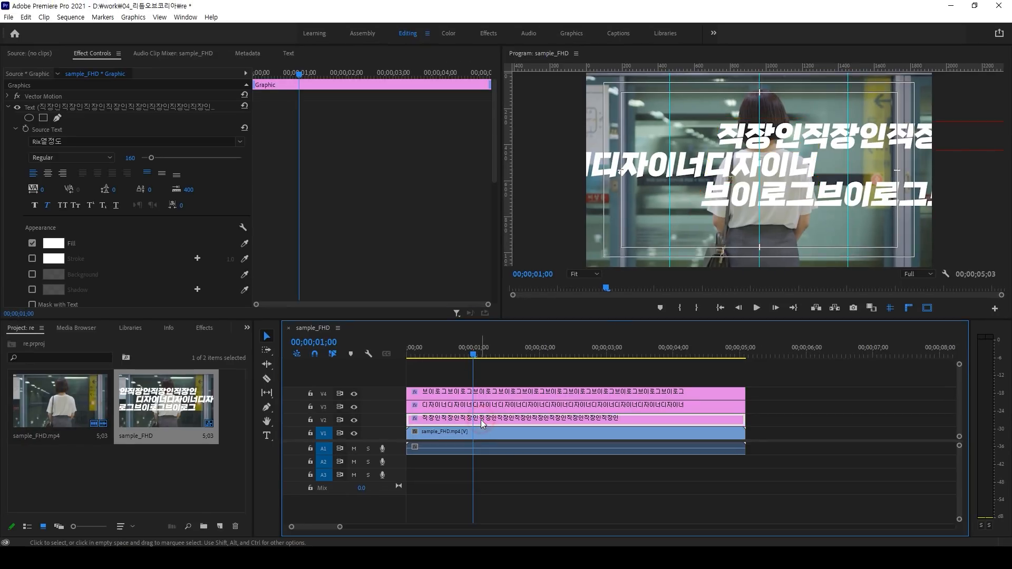
pyautogui.click(14, 108)
pyautogui.click(8, 107)
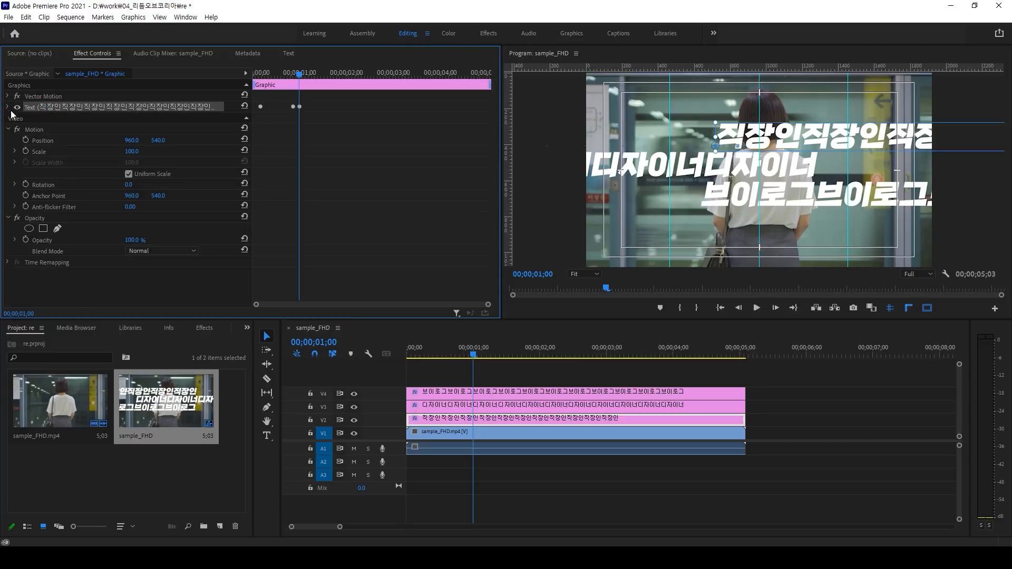
pyautogui.click(36, 130)
pyautogui.click(42, 219)
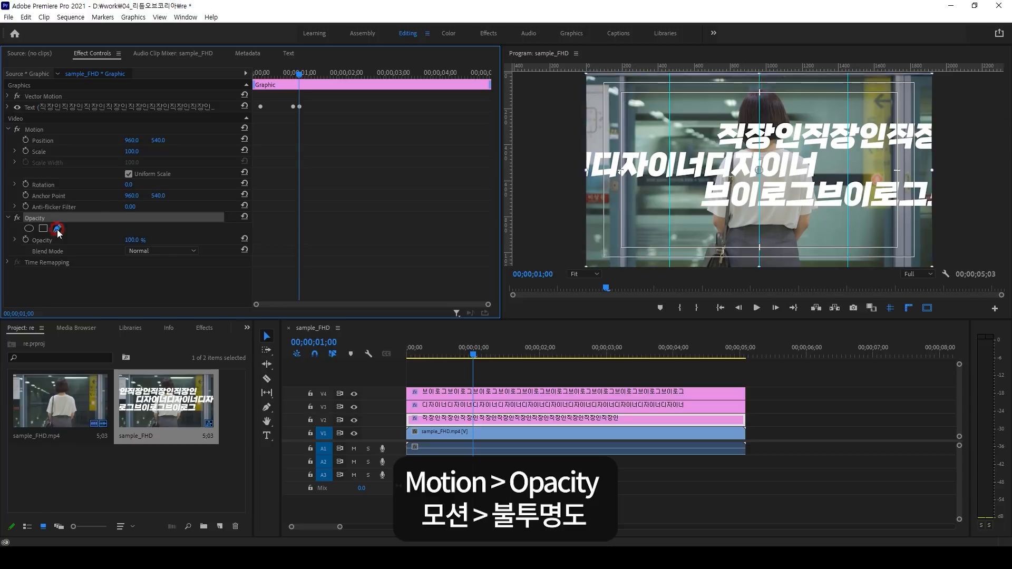
pyautogui.click(58, 228)
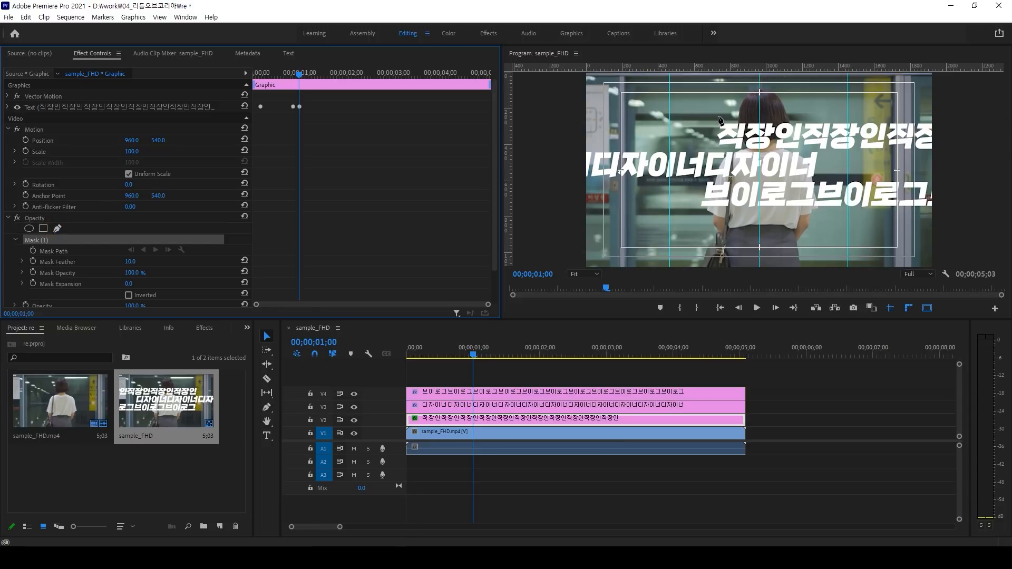
pyautogui.moveTo(717, 115); pyautogui.dragTo(712, 151)
pyautogui.click(801, 150)
pyautogui.click(804, 117)
pyautogui.click(717, 114)
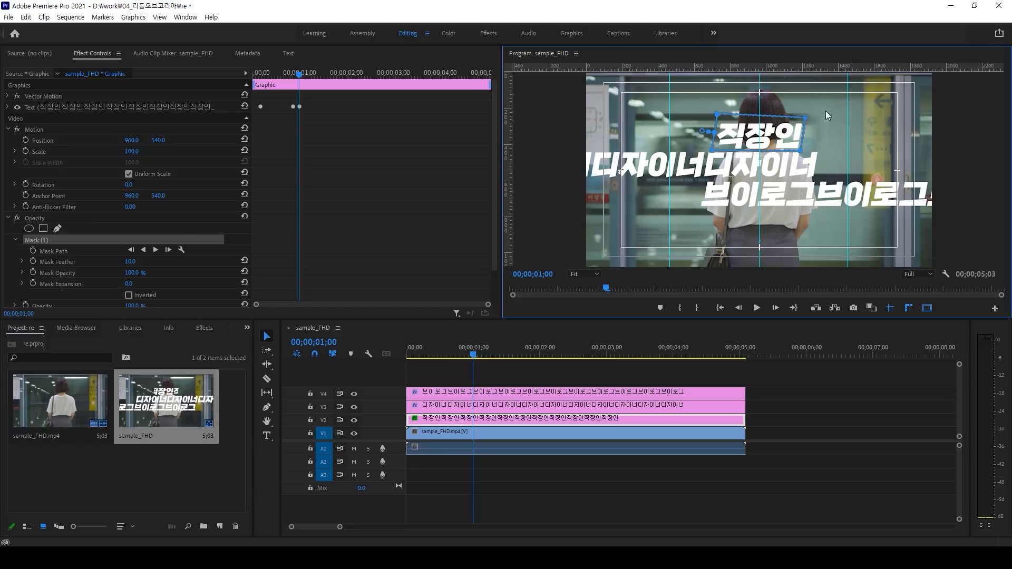
# Step: At 00;00;01;07, refine the mask's corner points around the top line's 직장인 in the maximized program monitor, then restore the layout
pyautogui.click(481, 355)
pyautogui.moveTo(480, 349)
pyautogui.mouseDown()
pyautogui.moveTo(441, 347)
pyautogui.moveTo(490, 352)
pyautogui.mouseUp()
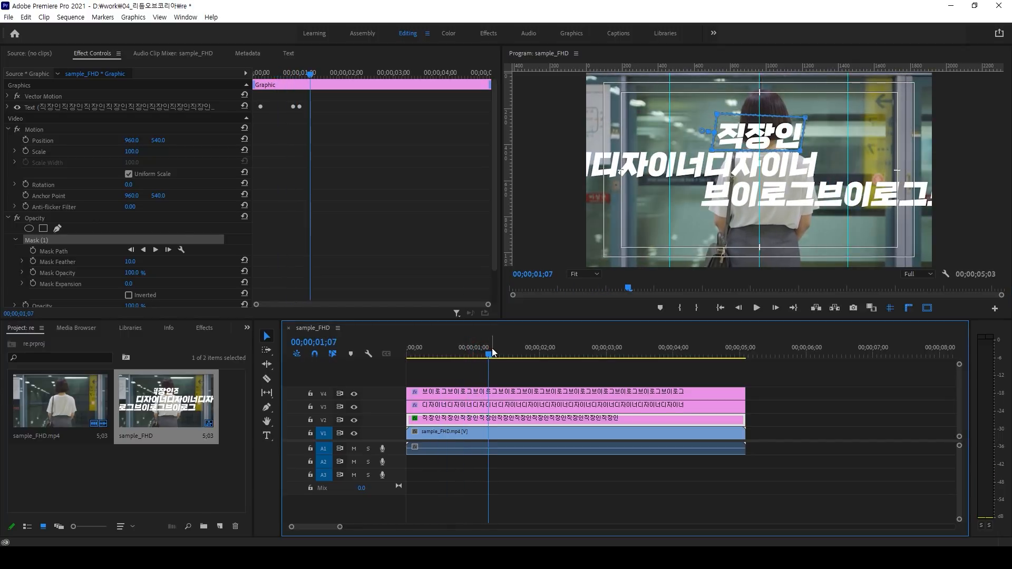
pyautogui.click(267, 336)
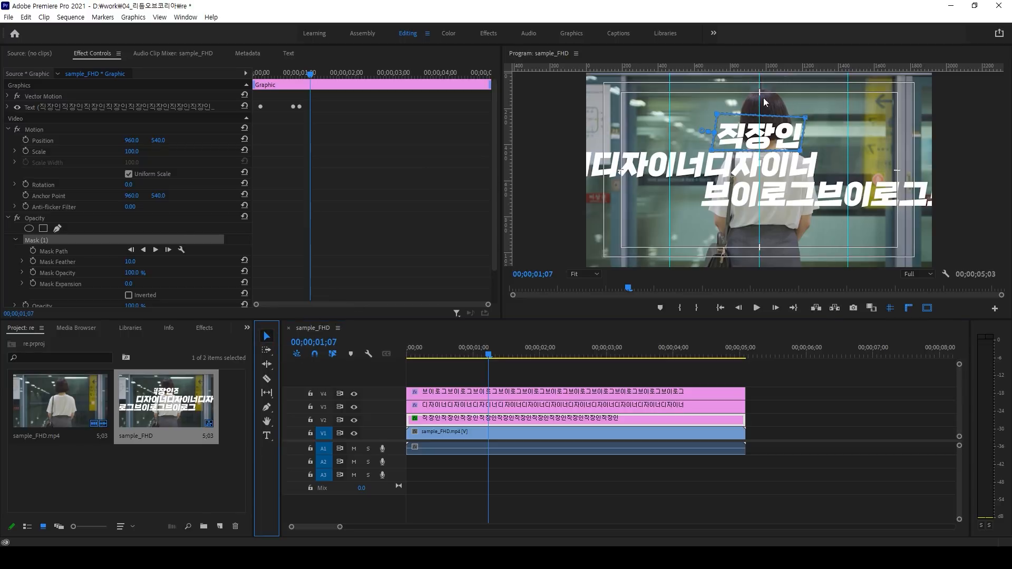
pyautogui.click(522, 55)
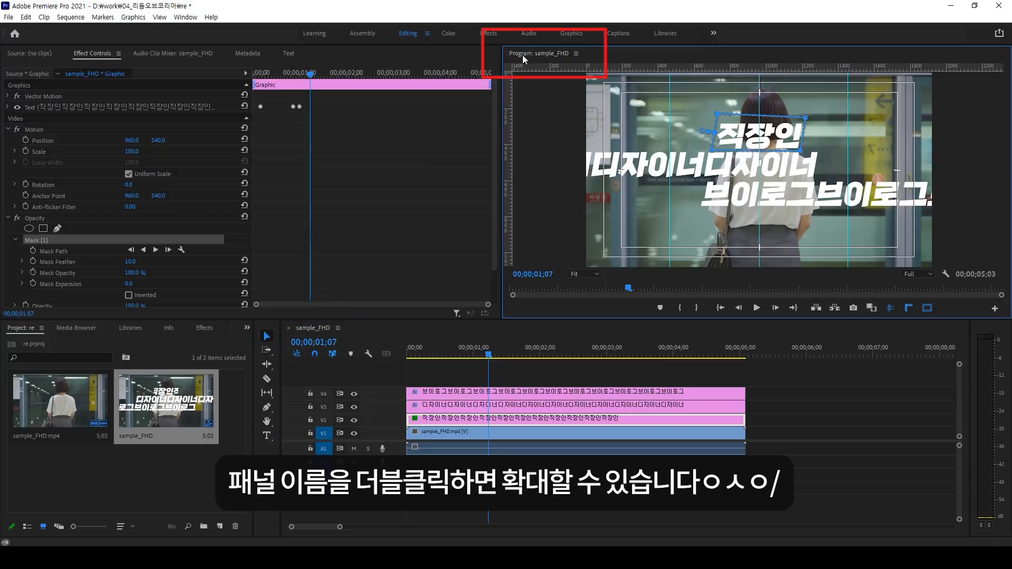
pyautogui.doubleClick(520, 53)
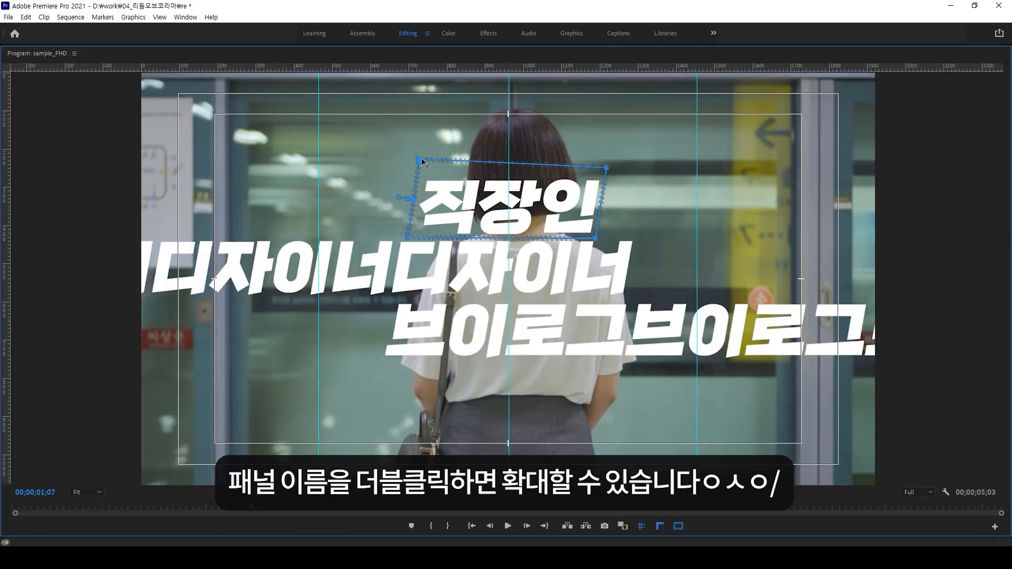
pyautogui.moveTo(637, 145); pyautogui.dragTo(605, 166)
pyautogui.moveTo(371, 219); pyautogui.dragTo(436, 258)
pyautogui.moveTo(407, 237); pyautogui.dragTo(410, 235)
pyautogui.moveTo(417, 160)
pyautogui.mouseDown()
pyautogui.moveTo(416, 172)
pyautogui.moveTo(434, 168)
pyautogui.moveTo(426, 173)
pyautogui.moveTo(433, 160)
pyautogui.mouseUp()
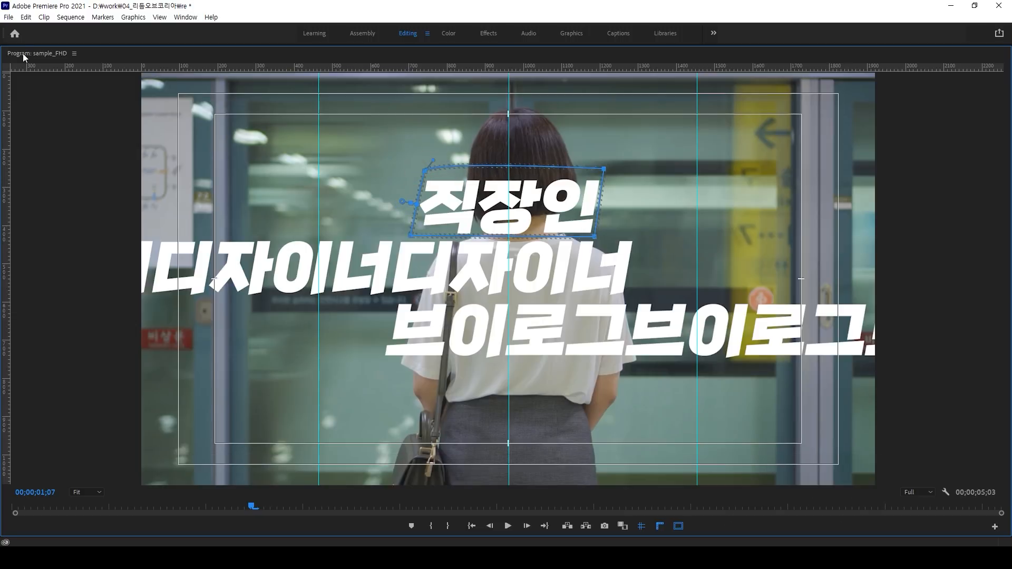
pyautogui.doubleClick(23, 53)
# Step: At 00;00;01;07, start keyframing the top line's Mask Path and Mask Feather, and set the feather to 0
pyautogui.moveTo(494, 107); pyautogui.dragTo(494, 146)
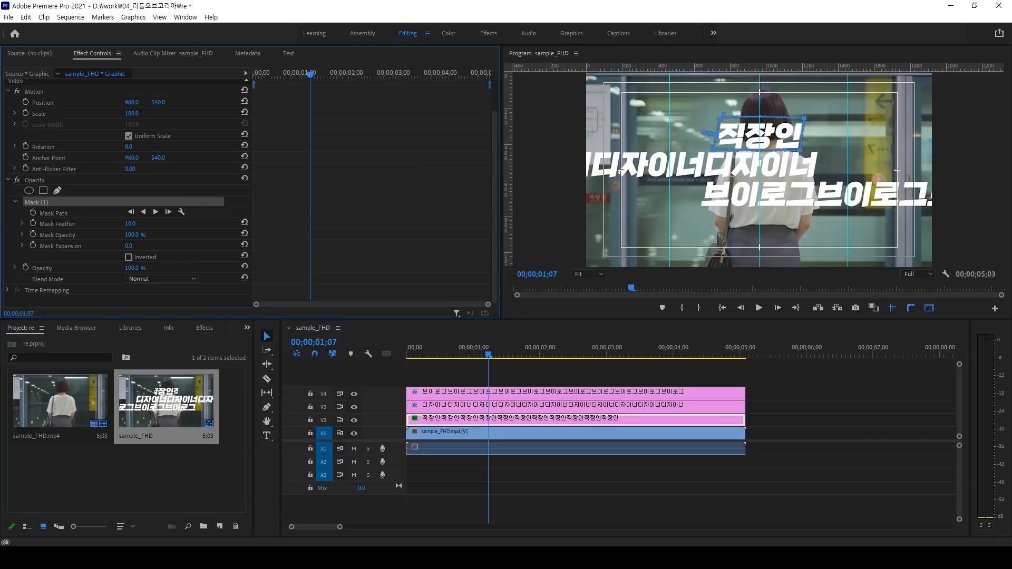
pyautogui.click(33, 214)
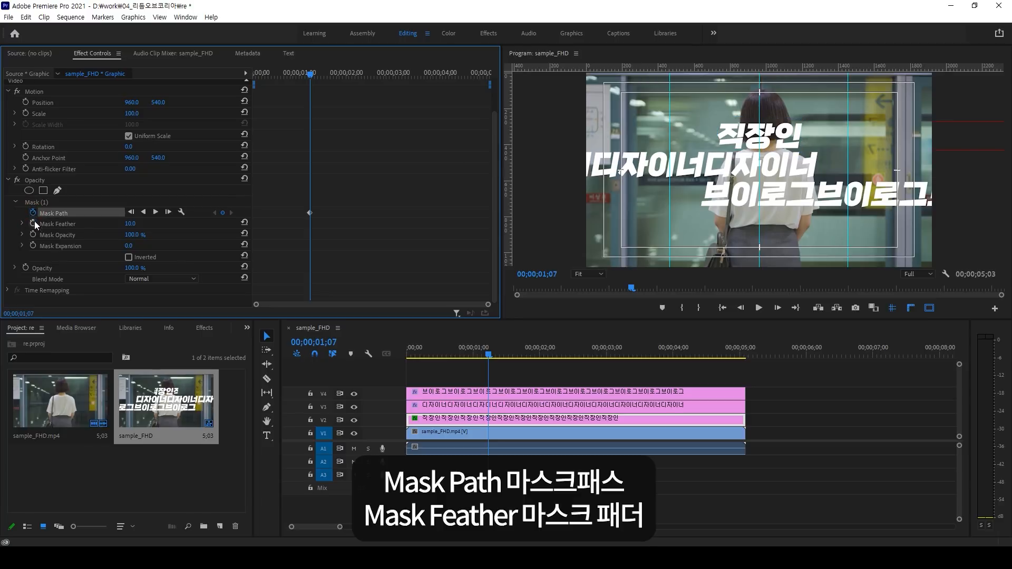
pyautogui.click(33, 224)
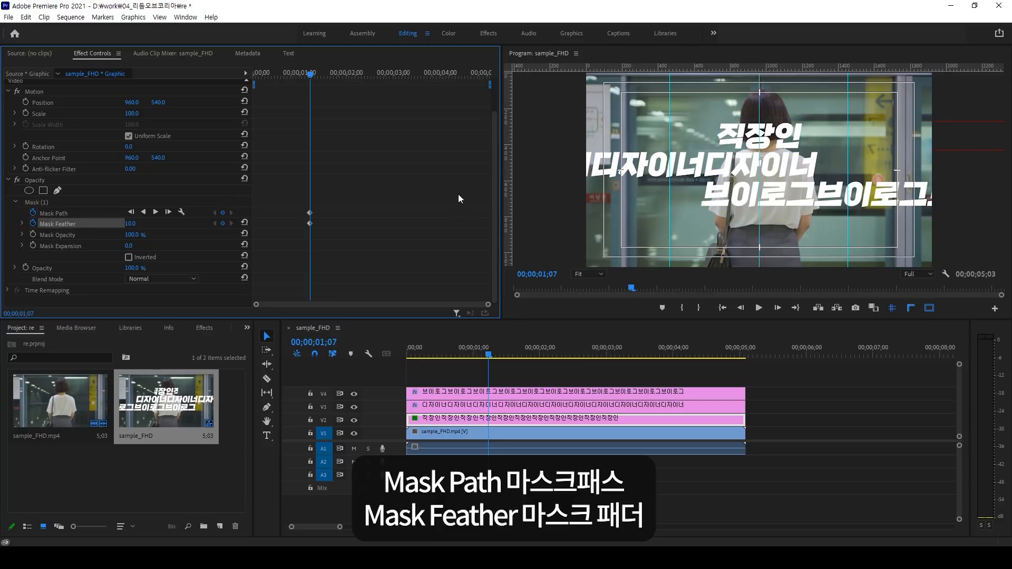
pyautogui.click(131, 223)
pyautogui.write('0')
pyautogui.press('Return')
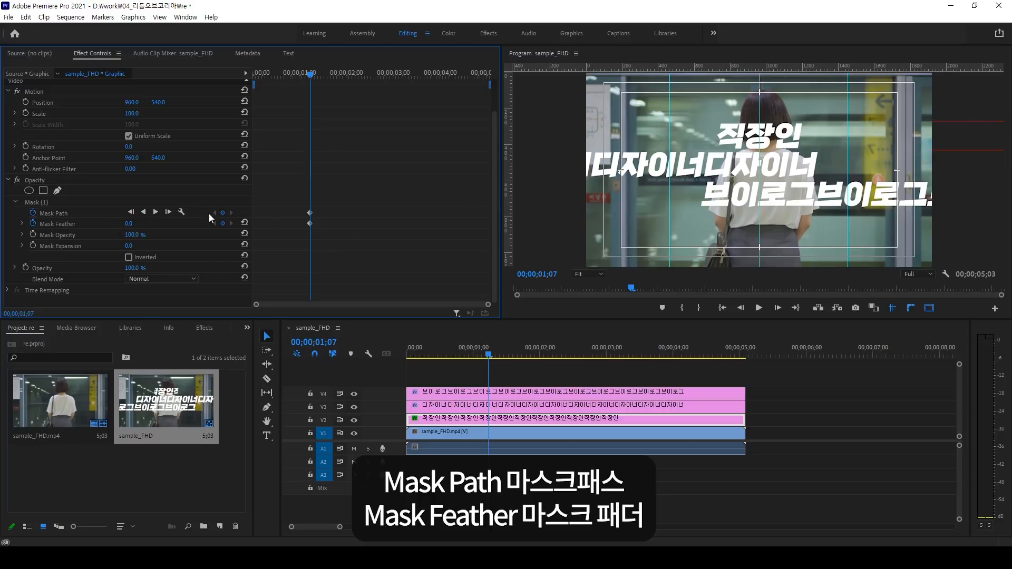
# Step: At 00;00;00;20, widen the top line's mask in the enlarged program monitor so its corners reach the two outer vertical guides
pyautogui.moveTo(305, 84); pyautogui.dragTo(283, 84)
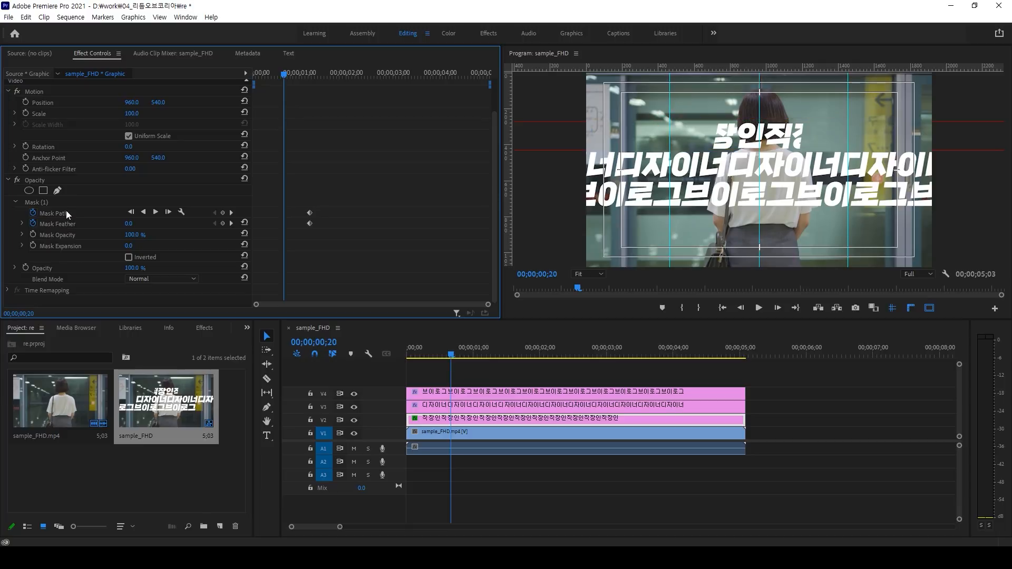
pyautogui.click(46, 201)
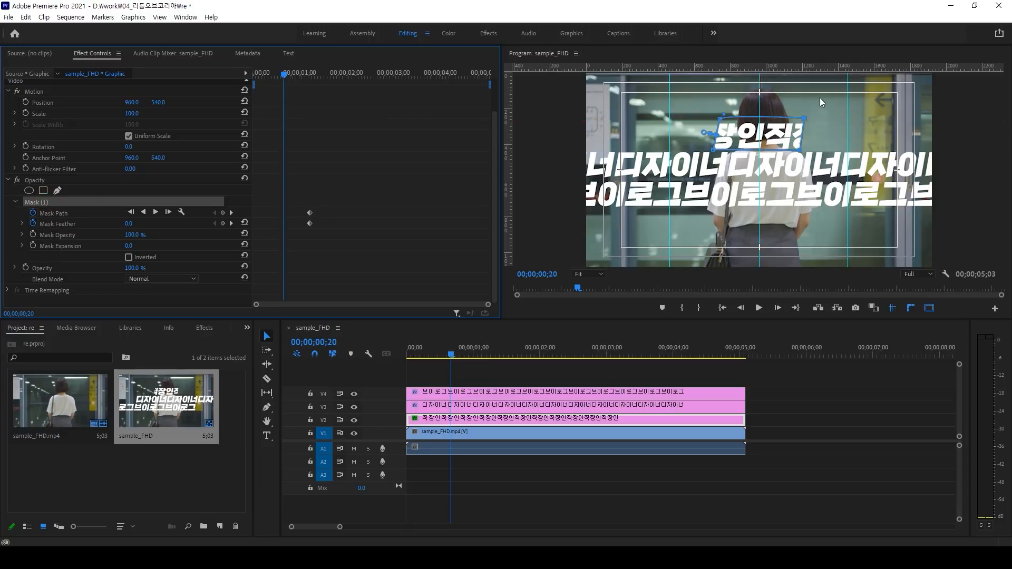
pyautogui.click(520, 55)
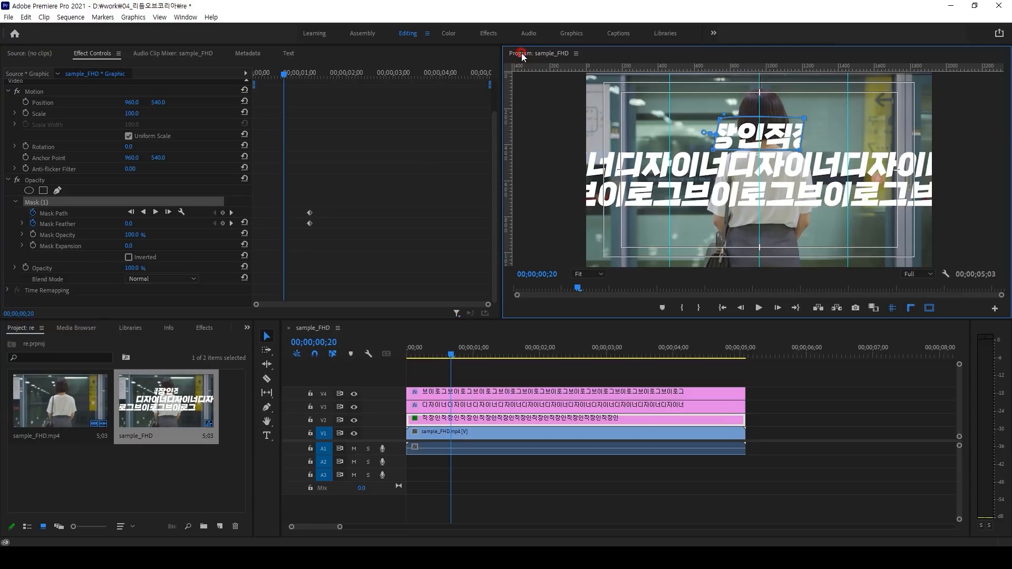
pyautogui.doubleClick(520, 54)
pyautogui.moveTo(603, 169); pyautogui.dragTo(698, 170)
pyautogui.moveTo(425, 171); pyautogui.dragTo(317, 175)
pyautogui.moveTo(411, 236); pyautogui.dragTo(320, 235)
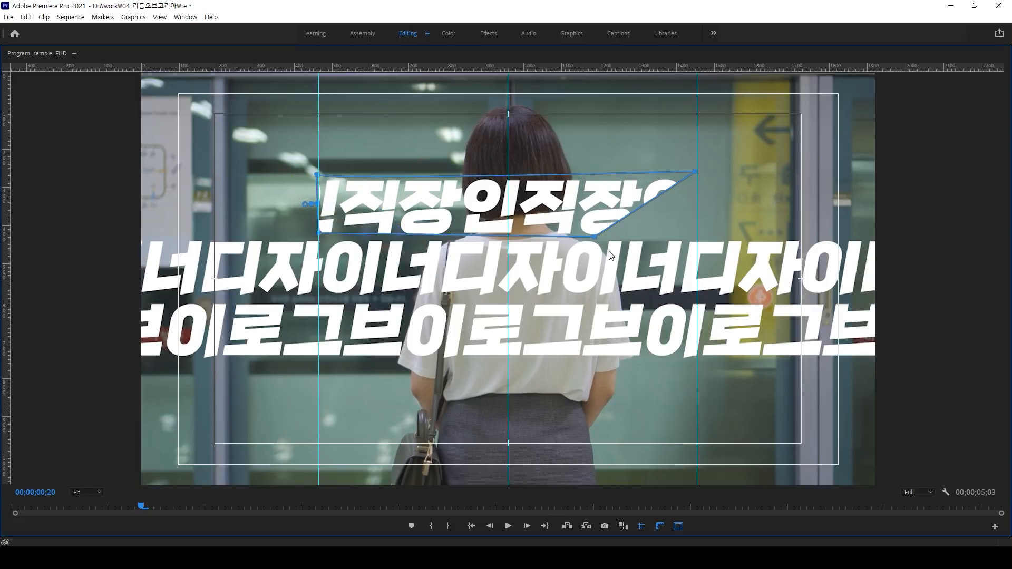
pyautogui.moveTo(594, 236); pyautogui.dragTo(696, 238)
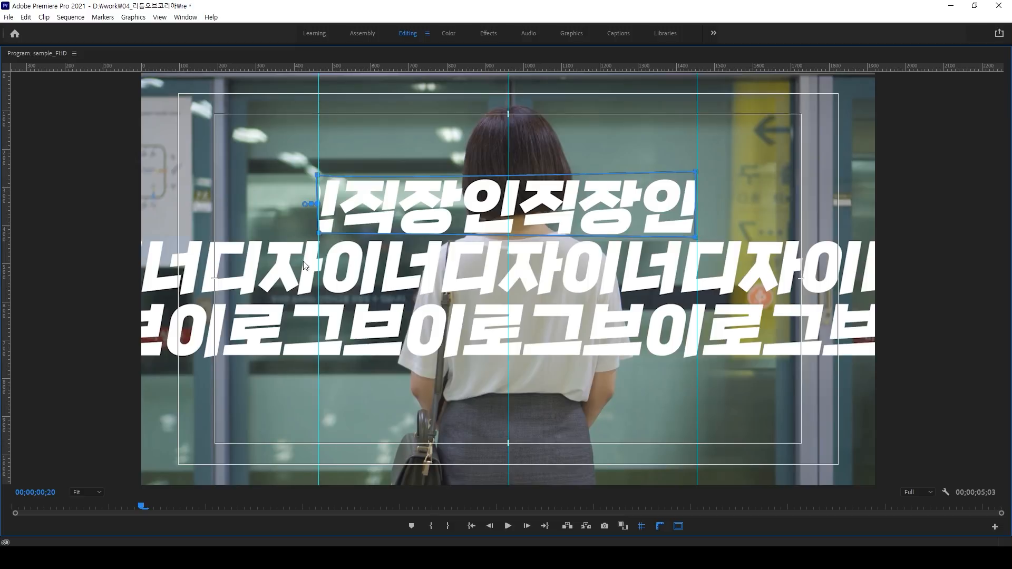
# Step: Nudge the top line mask's lower-left corner onto the left vertical guide and restore the normal layout
pyautogui.hotkey('ctrl', 'z')
pyautogui.moveTo(319, 233); pyautogui.dragTo(317, 234)
pyautogui.hotkey('ctrl', 'shift', 'z')
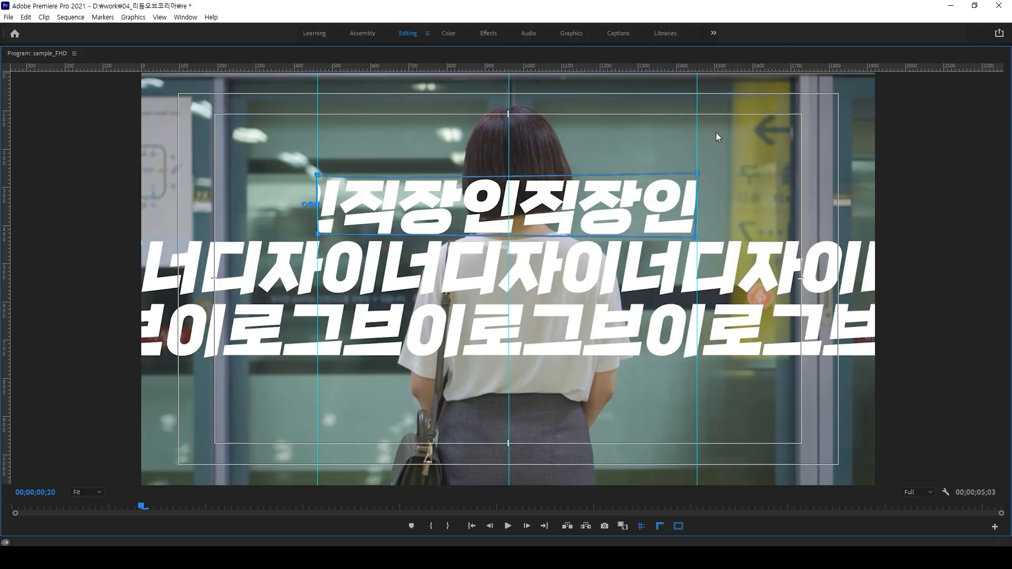
pyautogui.doubleClick(35, 52)
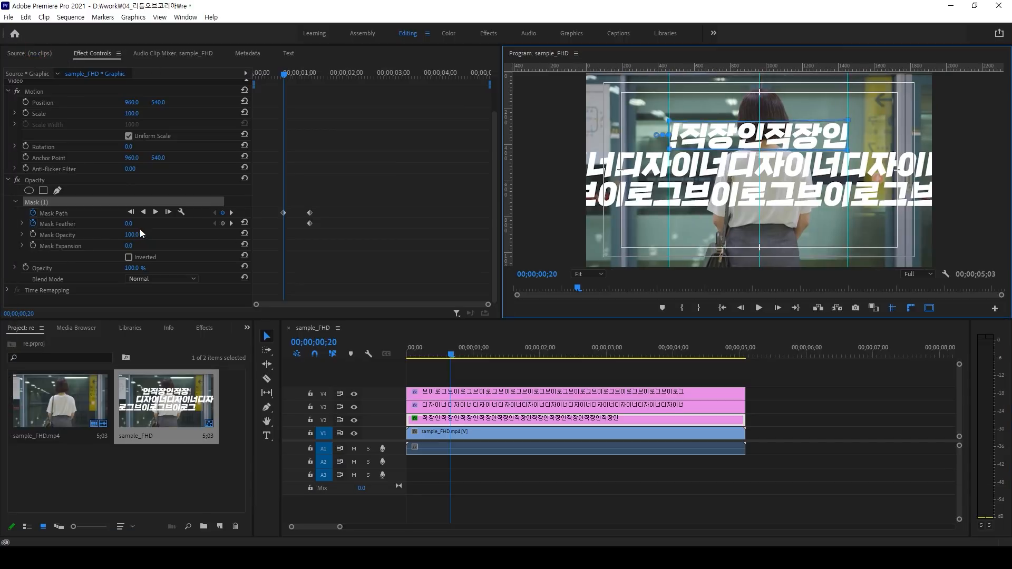
# Step: Set the top line's Mask Feather to 40 at 00;00;00;20 and check the softened edges in the enlarged program monitor
pyautogui.moveTo(128, 224); pyautogui.dragTo(148, 224)
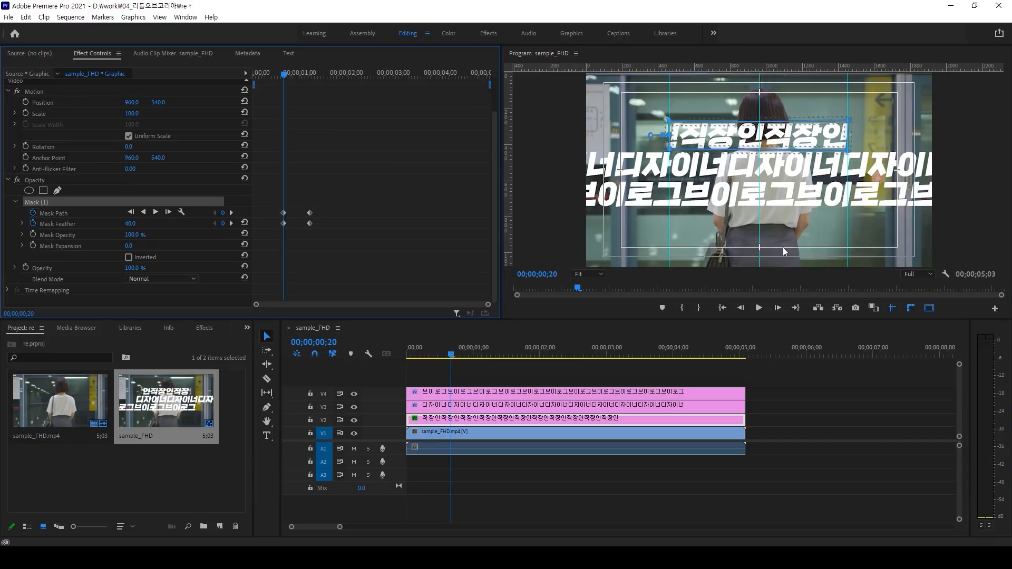
pyautogui.click(963, 161)
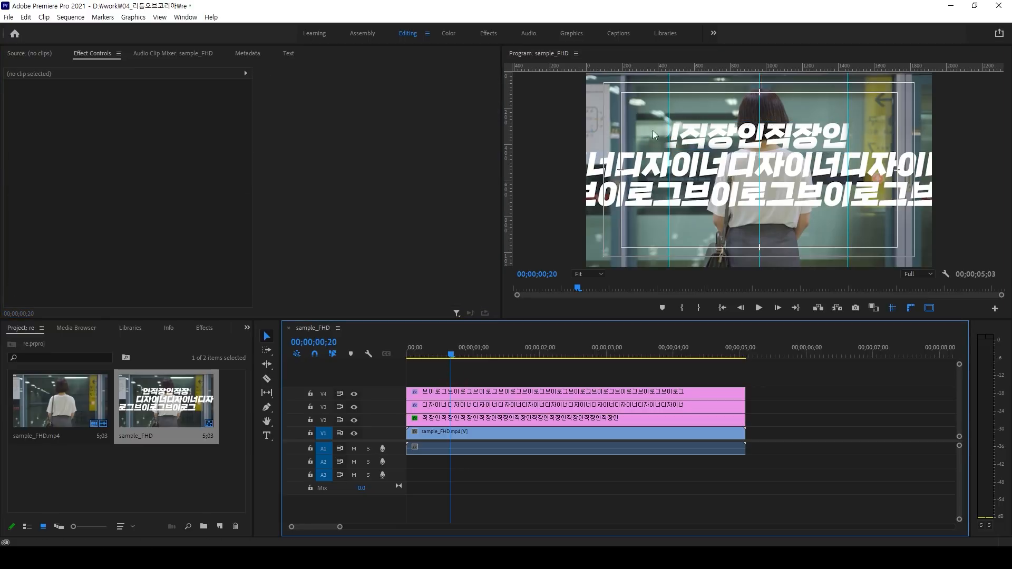
pyautogui.press('`')
pyautogui.moveTo(714, 167)
pyautogui.mouseDown()
pyautogui.moveTo(724, 227)
pyautogui.moveTo(709, 164)
pyautogui.mouseUp()
pyautogui.moveTo(354, 158)
pyautogui.mouseDown()
pyautogui.moveTo(351, 242)
pyautogui.moveTo(367, 177)
pyautogui.mouseUp()
pyautogui.press('Escape')
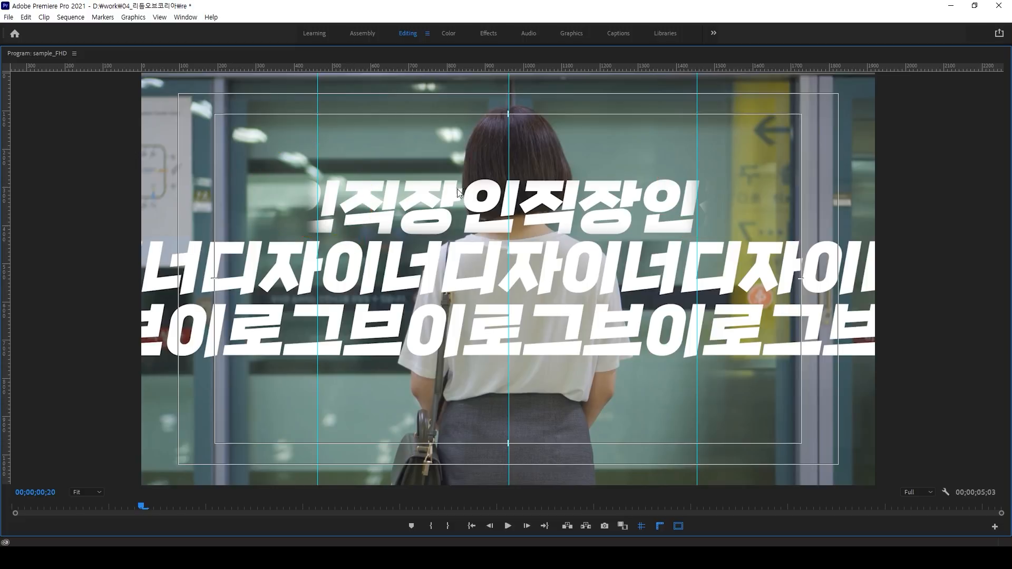
pyautogui.press('`')
# Step: At 00;00;00;20, extend the top line's mask above and slightly below the text in the enlarged program monitor
pyautogui.click(456, 420)
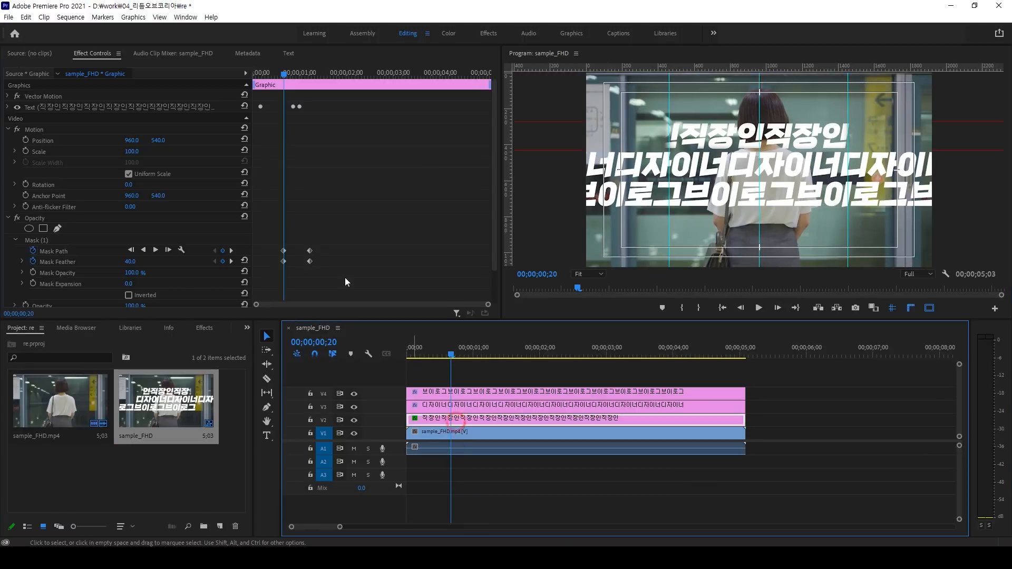
pyautogui.click(45, 240)
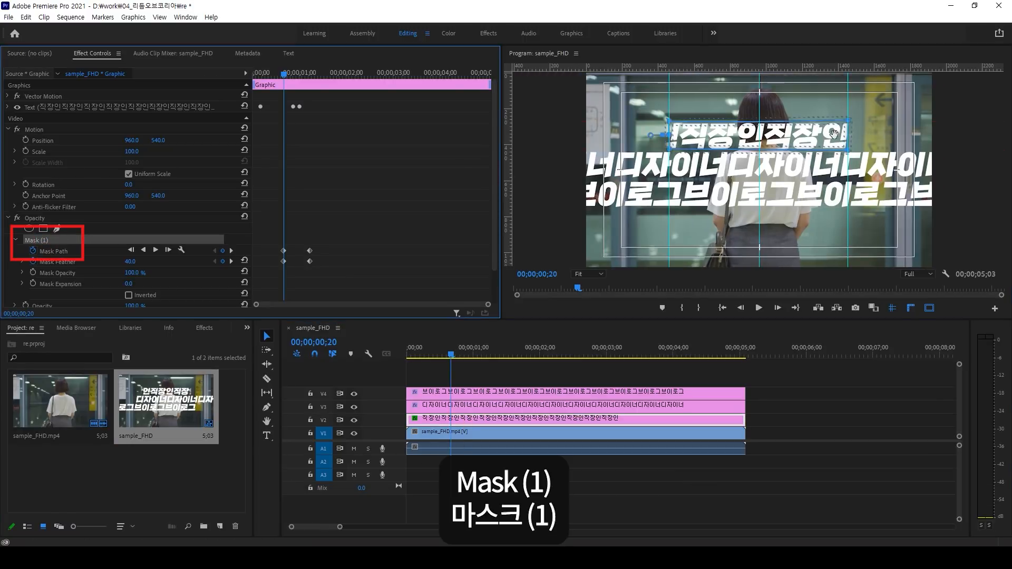
pyautogui.click(539, 54)
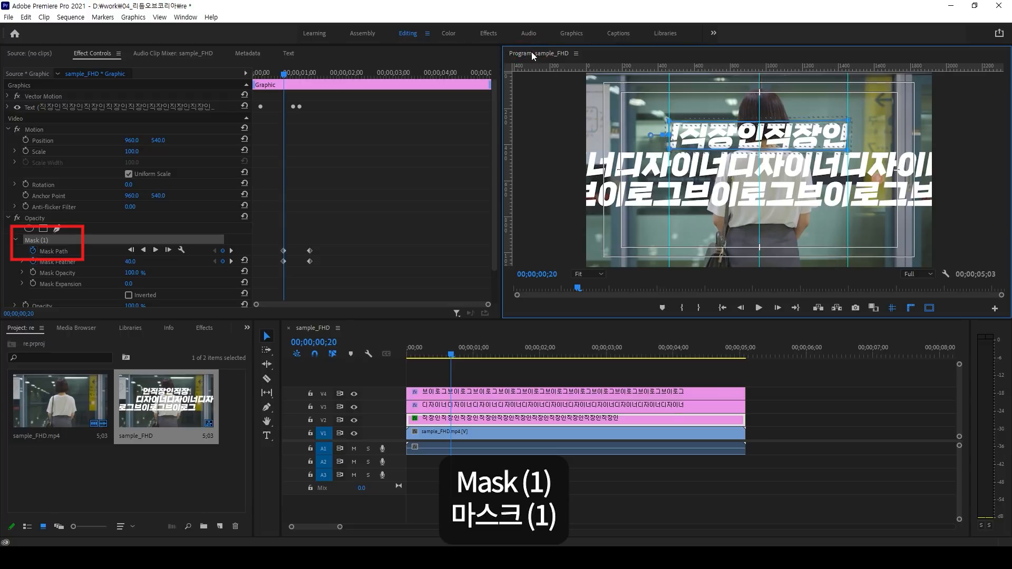
pyautogui.doubleClick(530, 52)
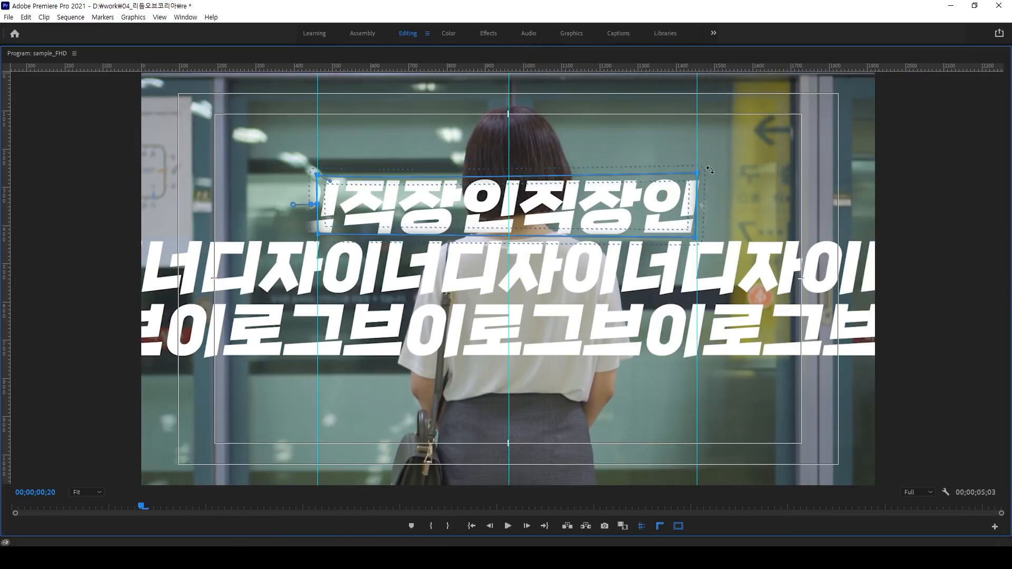
pyautogui.moveTo(694, 173); pyautogui.dragTo(696, 159)
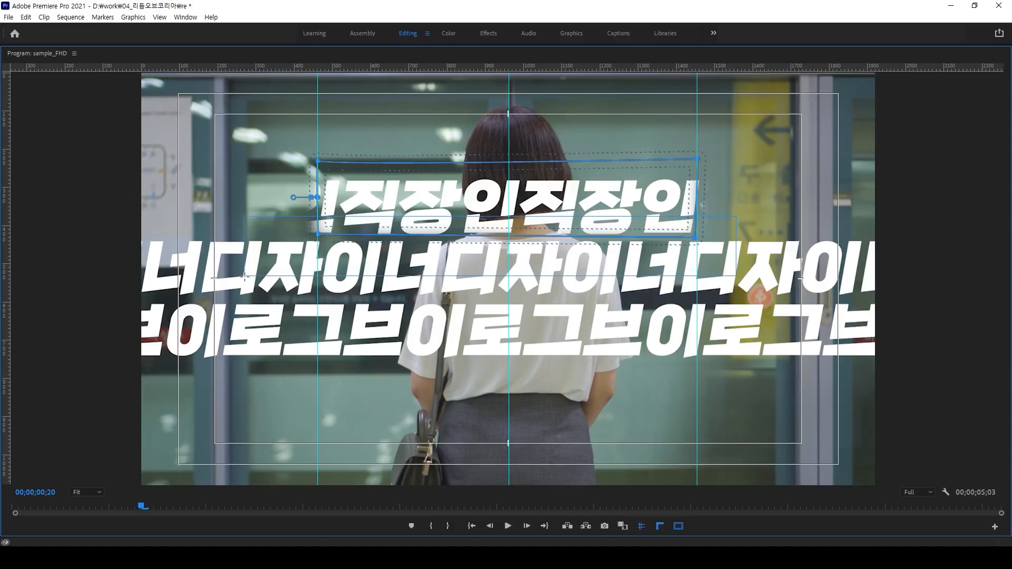
pyautogui.moveTo(694, 238); pyautogui.dragTo(693, 243)
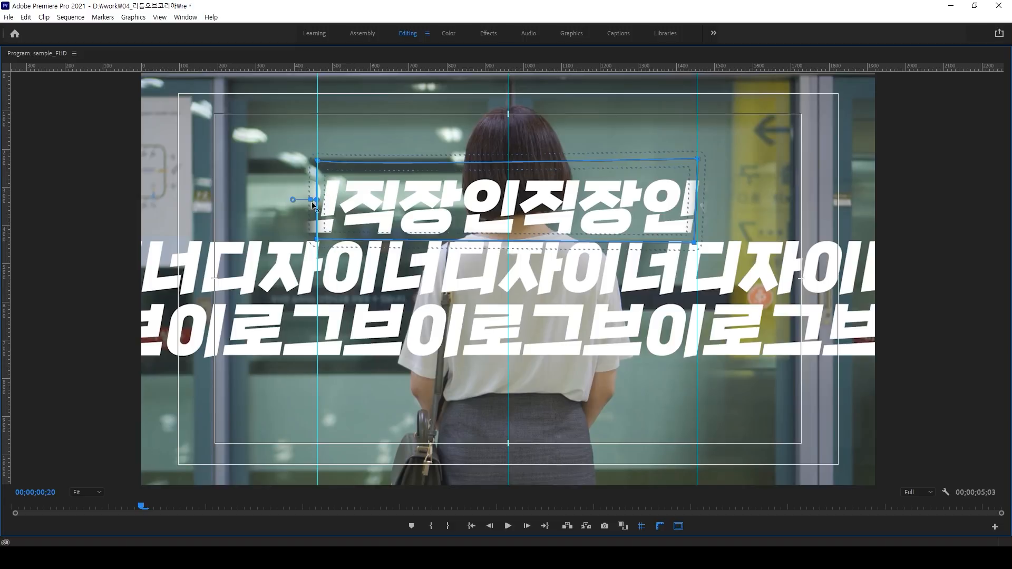
pyautogui.press('`')
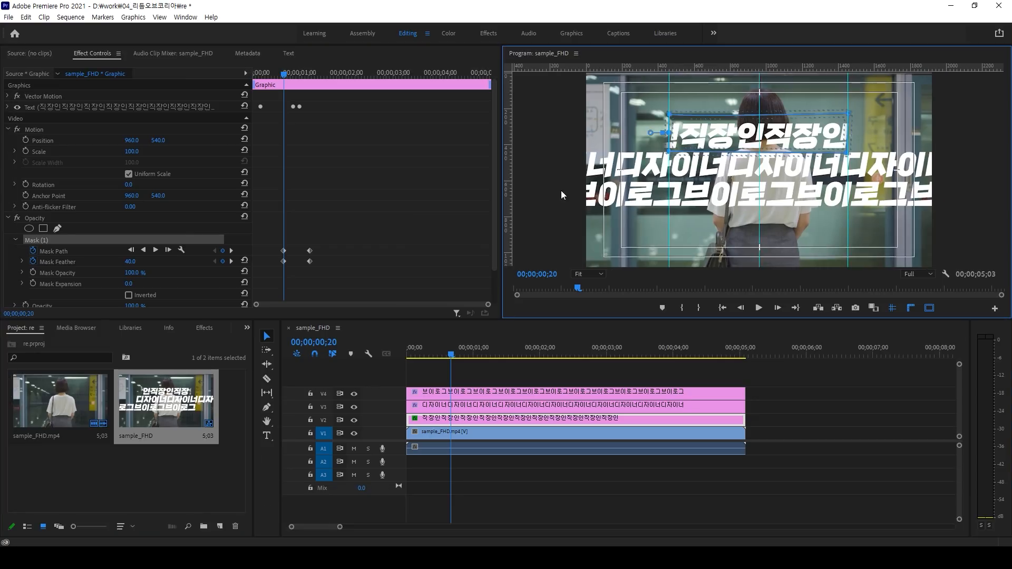
pyautogui.press('`')
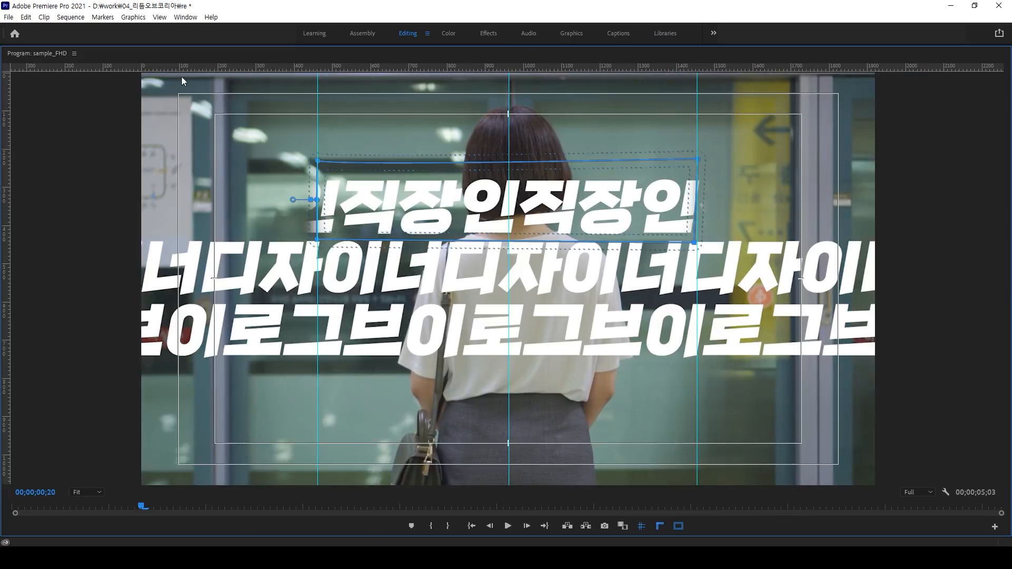
pyautogui.doubleClick(17, 55)
# Step: Examine the top line's text keyframes in relation to its mask keyframes
pyautogui.click(432, 354)
pyautogui.click(332, 185)
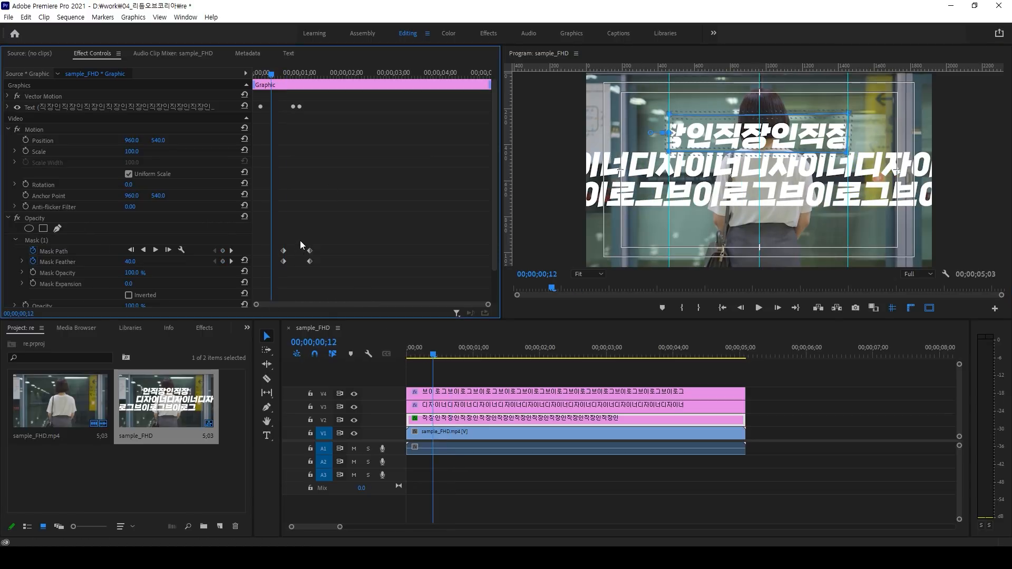
pyautogui.moveTo(269, 73)
pyautogui.mouseDown()
pyautogui.moveTo(305, 86)
pyautogui.moveTo(283, 80)
pyautogui.mouseUp()
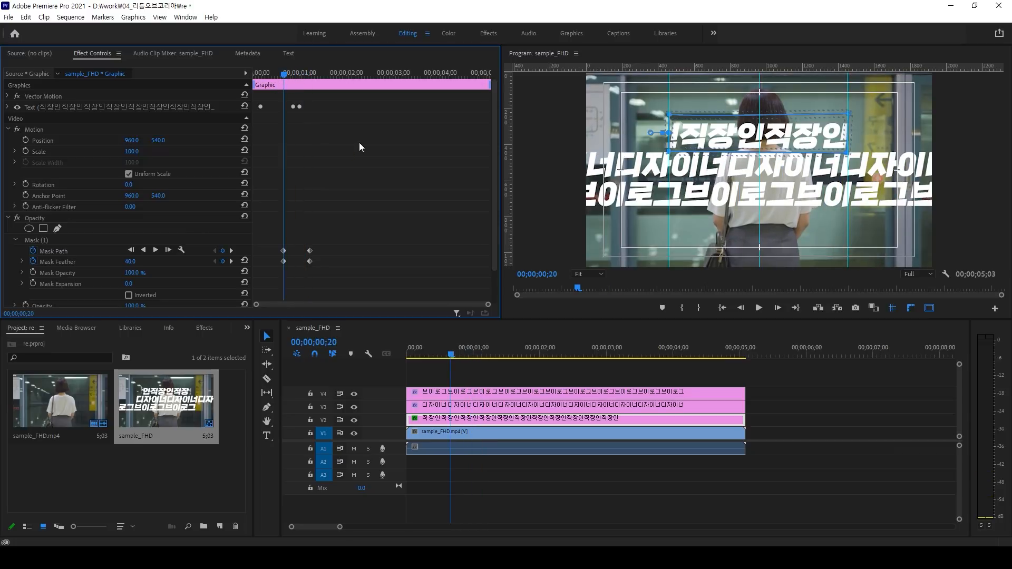
pyautogui.hotkey('ctrl', '1')
pyautogui.click(303, 101)
pyautogui.moveTo(311, 130)
pyautogui.mouseDown()
pyautogui.moveTo(304, 103)
pyautogui.moveTo(321, 128)
pyautogui.moveTo(273, 119)
pyautogui.moveTo(294, 96)
pyautogui.moveTo(310, 142)
pyautogui.moveTo(270, 111)
pyautogui.moveTo(332, 129)
pyautogui.moveTo(315, 144)
pyautogui.mouseUp()
pyautogui.press('Escape')
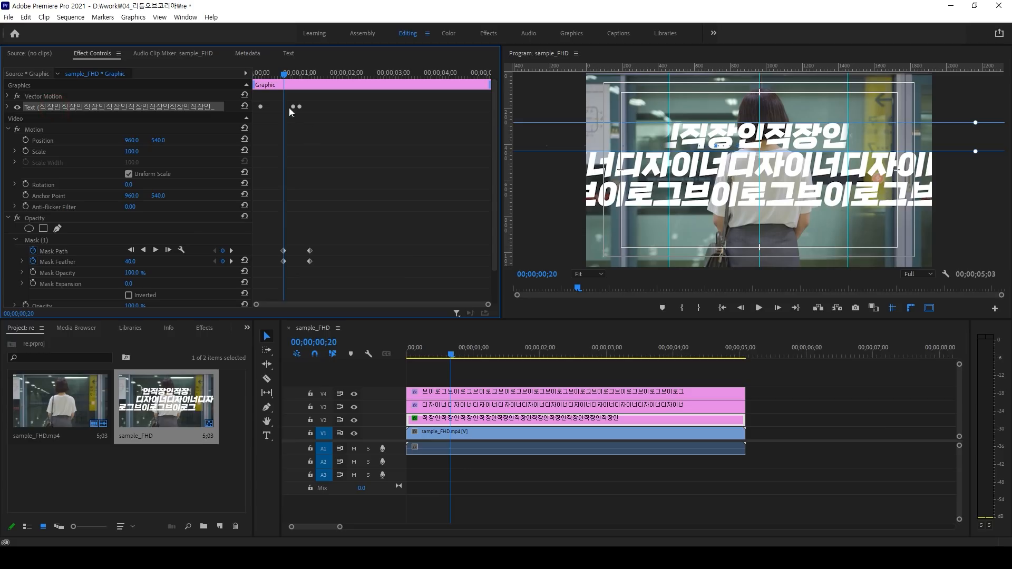
pyautogui.click(7, 107)
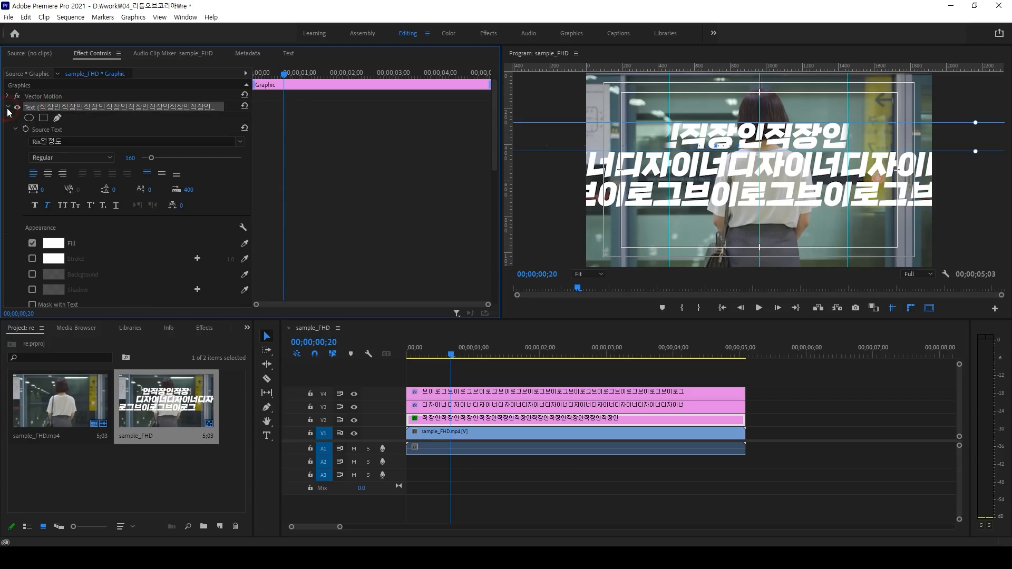
pyautogui.click(8, 108)
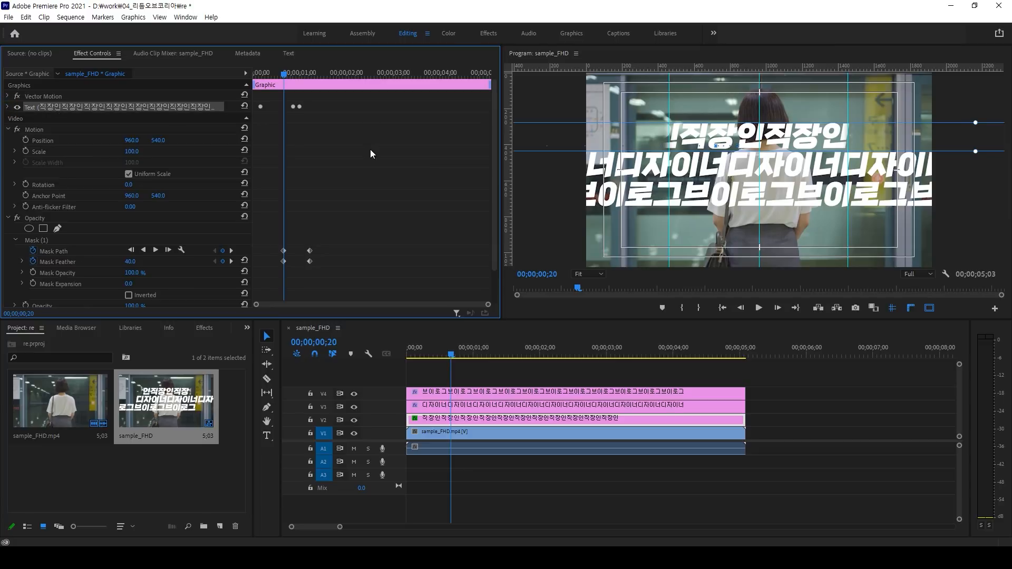
# Step: Align the top line's starting mask keyframes to 00;00;00;26 and ending ones to 00;00;01;00, then play the animation
pyautogui.moveTo(283, 74); pyautogui.dragTo(294, 79)
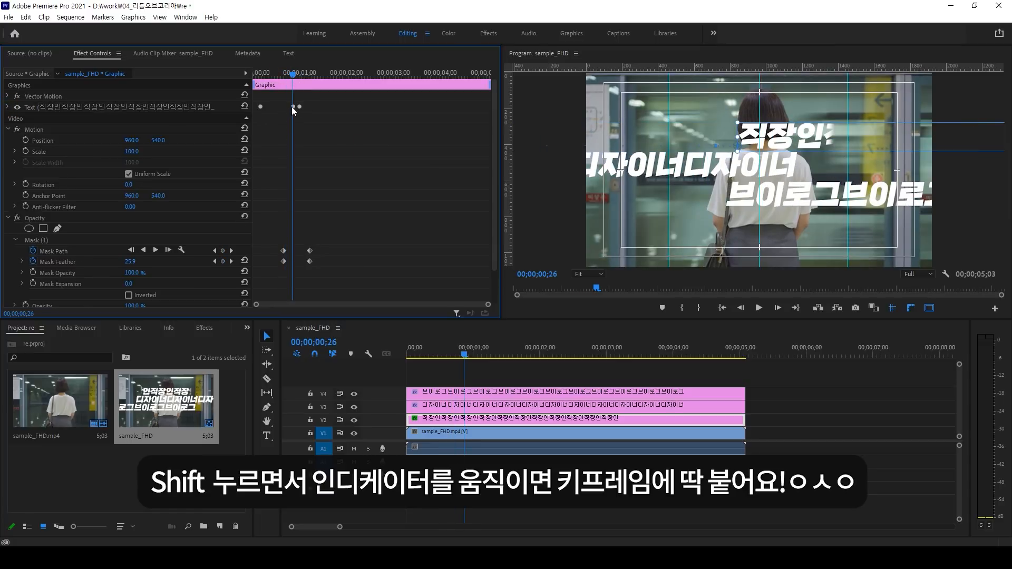
pyautogui.moveTo(270, 241); pyautogui.dragTo(293, 257)
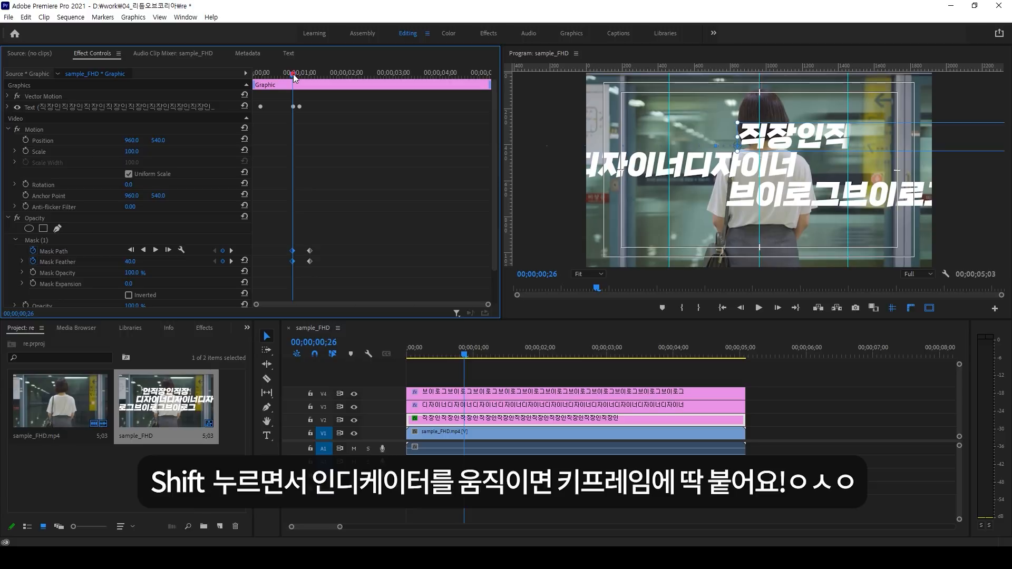
pyautogui.moveTo(293, 74); pyautogui.dragTo(298, 74)
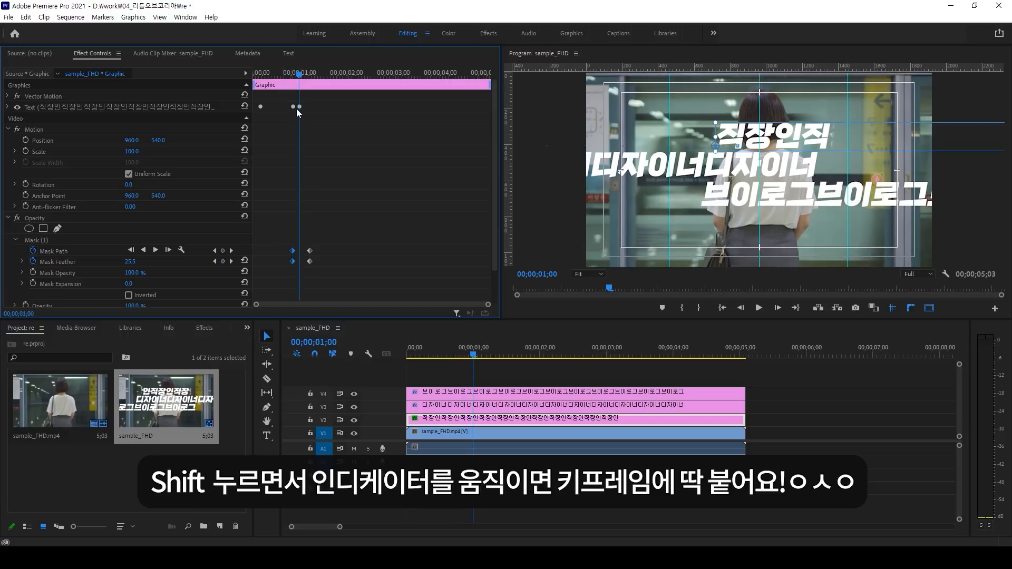
pyautogui.moveTo(332, 242); pyautogui.dragTo(303, 254)
pyautogui.moveTo(298, 74); pyautogui.dragTo(226, 79)
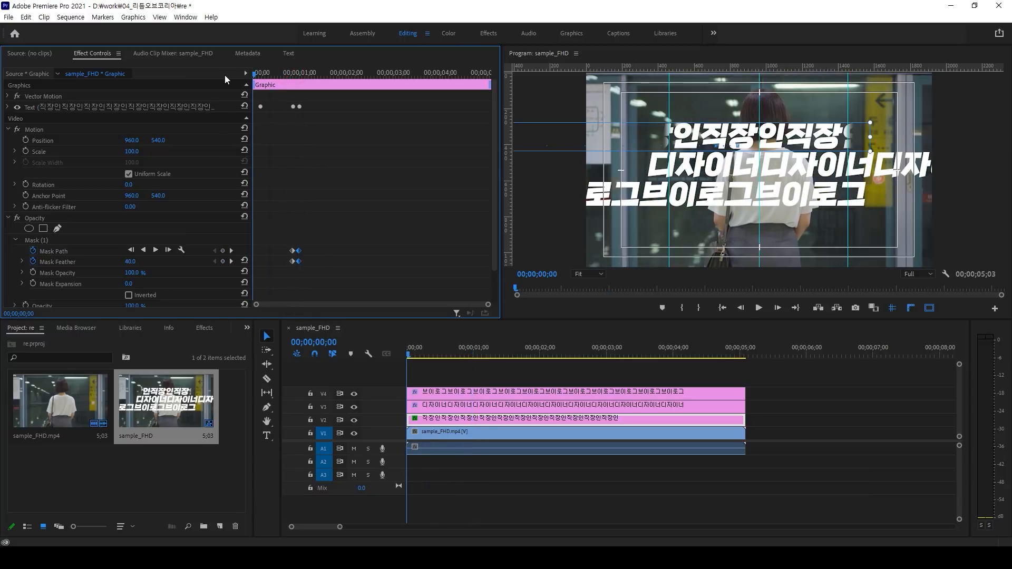
pyautogui.press('space')
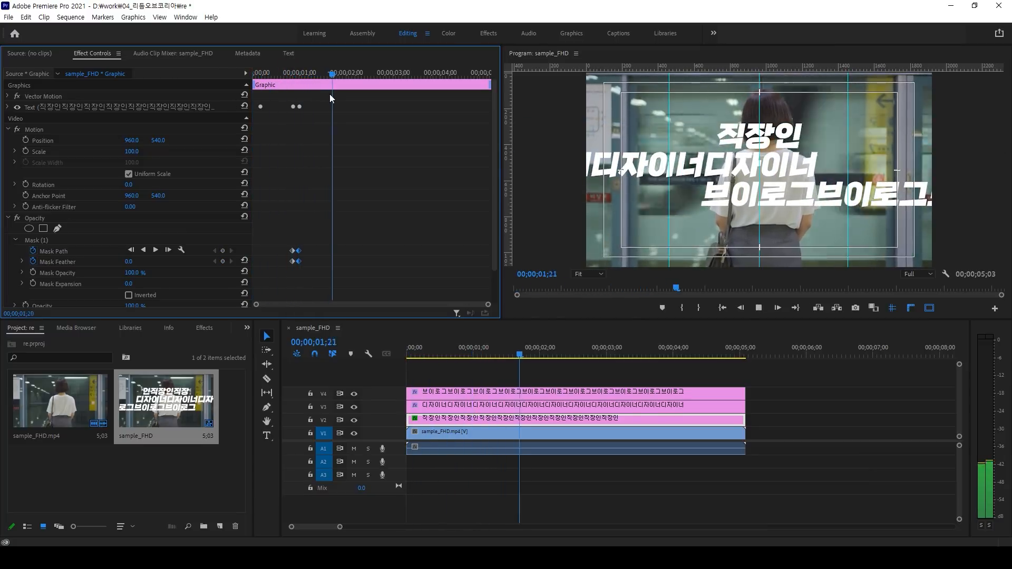
pyautogui.press('space')
# Step: Move the top line's ending mask keyframes closer to the starting ones for a quicker mask change, and play the result
pyautogui.click(311, 221)
pyautogui.press('=')
pyautogui.press('=')
pyautogui.press('=')
pyautogui.moveTo(397, 246); pyautogui.dragTo(358, 256)
pyautogui.press('-')
pyautogui.press('-')
pyautogui.click(267, 75)
pyautogui.press('space')
pyautogui.press('space')
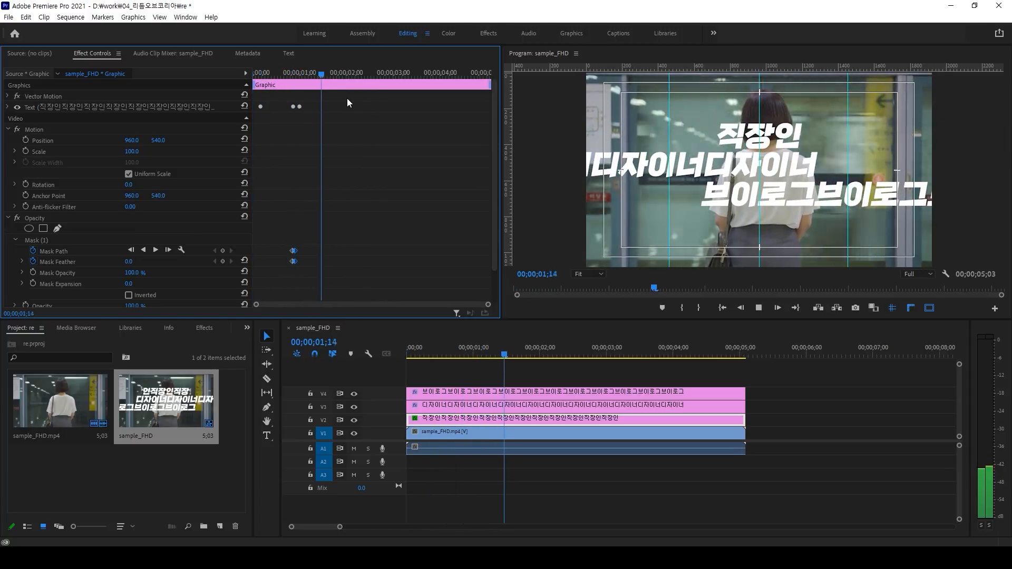
# Step: Place the playhead at 00;00;01;12, select the middle 디자이너 title on V3 and collapse its text properties
pyautogui.click(782, 202)
pyautogui.click(715, 164)
pyautogui.click(500, 374)
pyautogui.moveTo(467, 355); pyautogui.dragTo(501, 355)
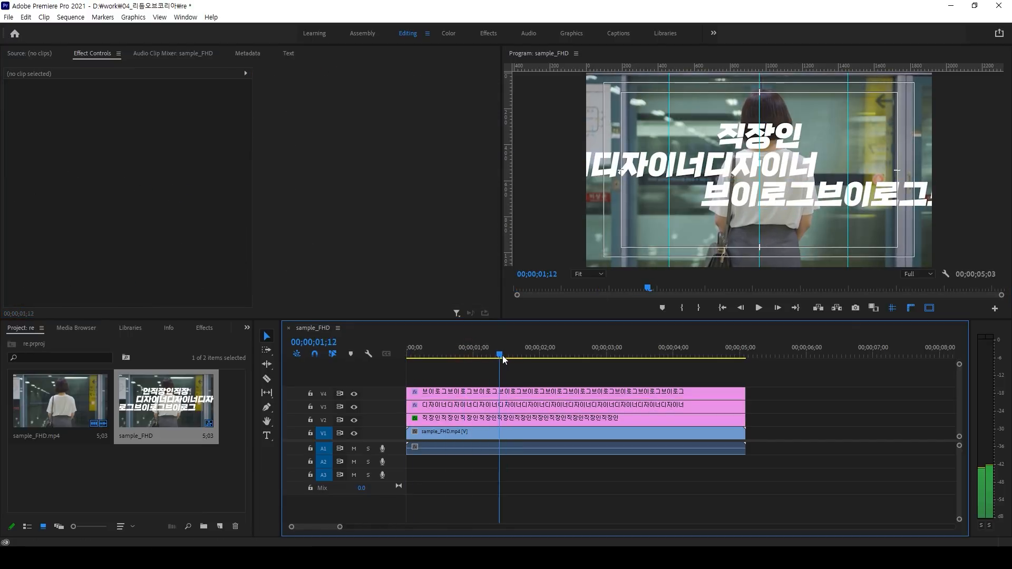
pyautogui.click(503, 408)
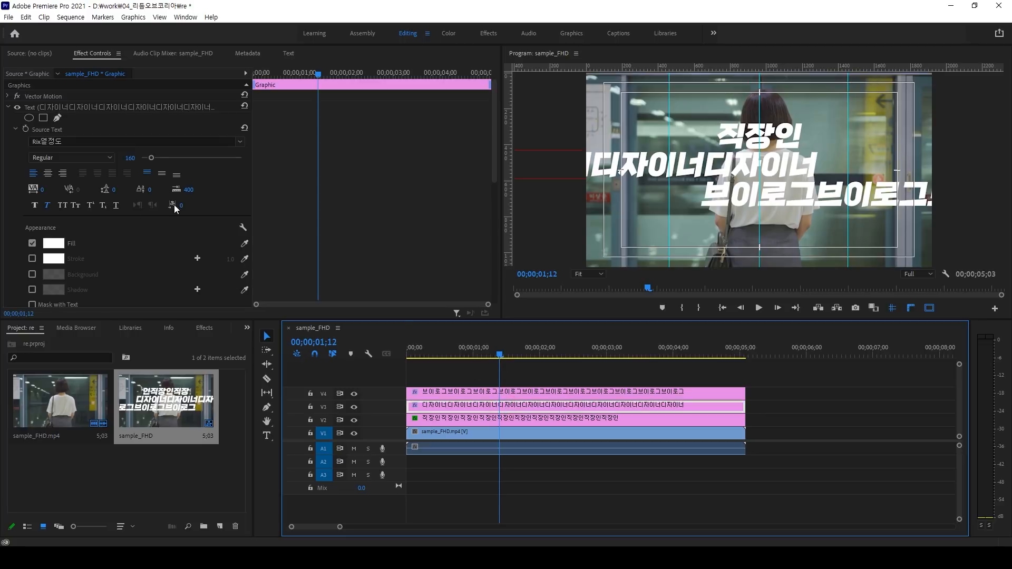
pyautogui.click(26, 108)
pyautogui.click(8, 108)
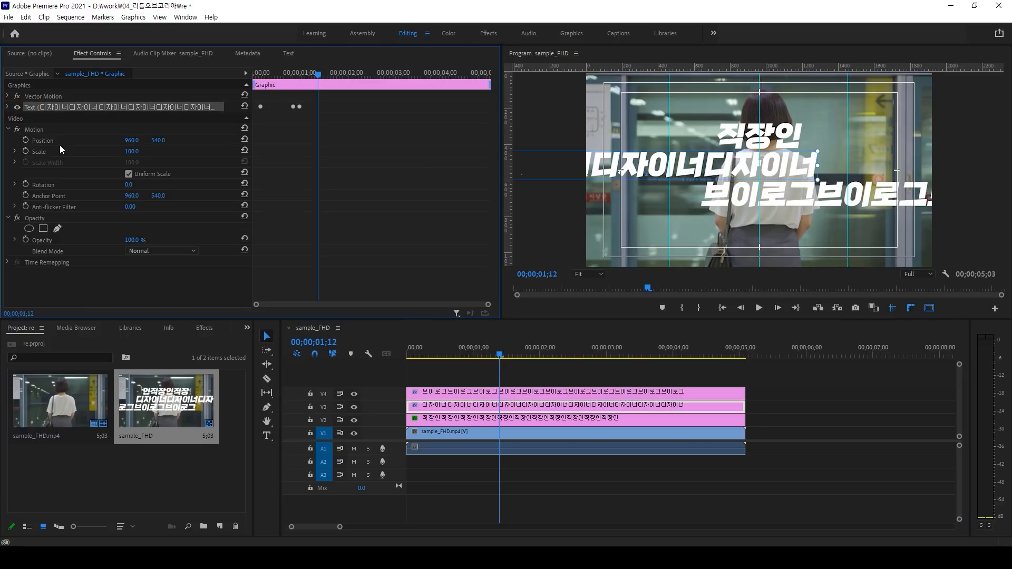
# Step: Draw a four-point Opacity mask with the Pen tool around the last 디자이너 in the middle line, in the enlarged program monitor
pyautogui.click(33, 129)
pyautogui.click(35, 219)
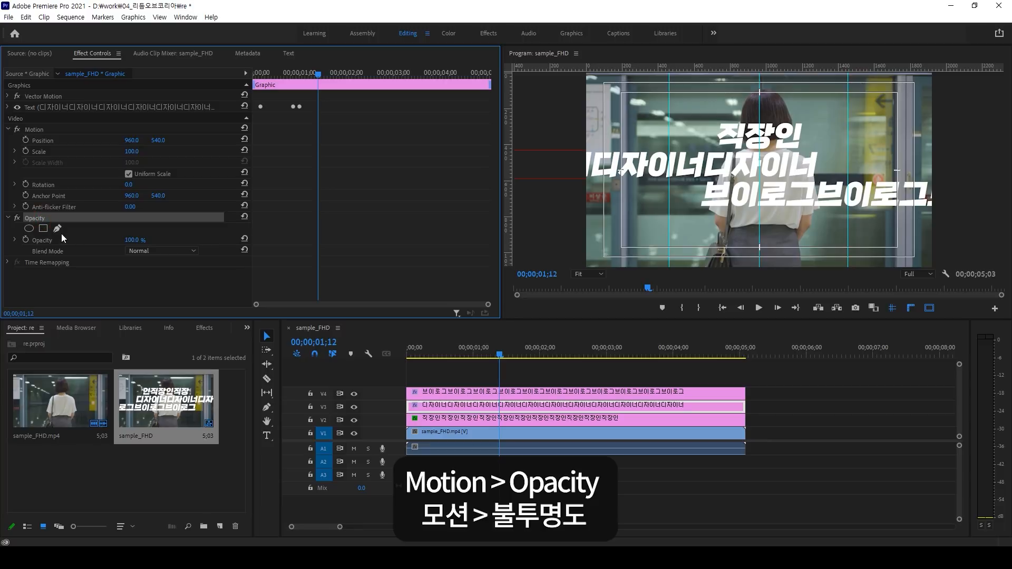
pyautogui.click(57, 228)
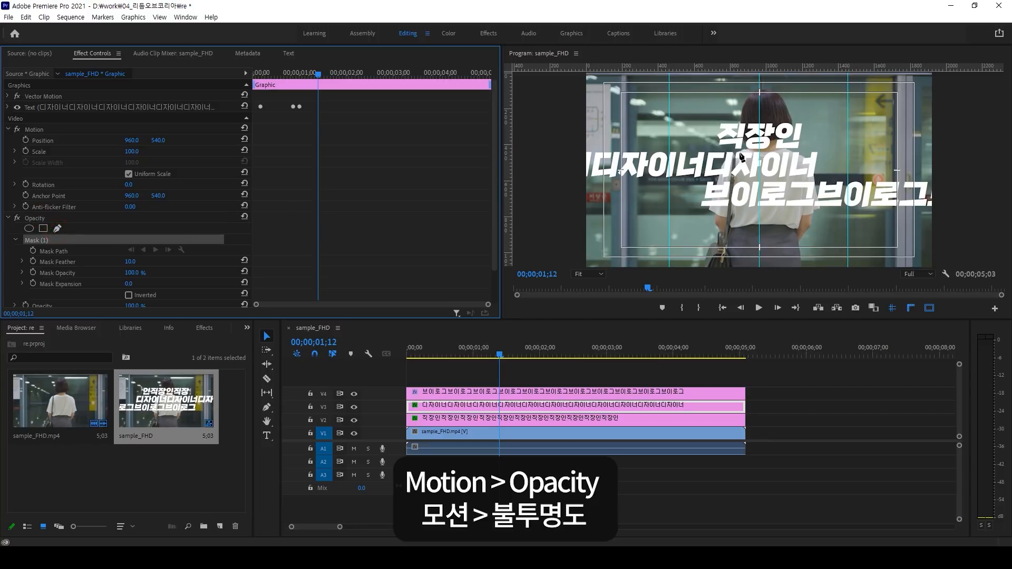
pyautogui.doubleClick(533, 54)
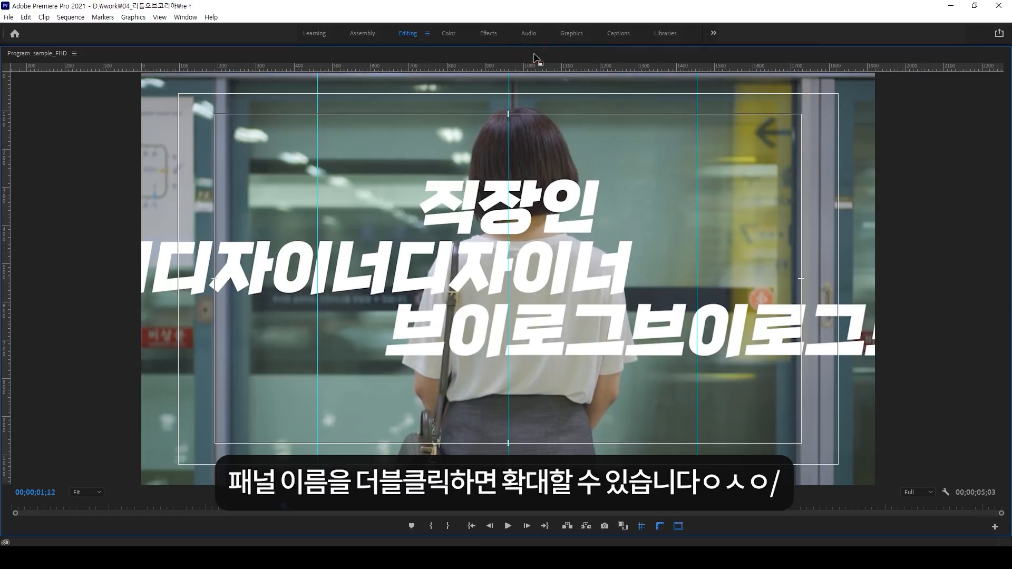
pyautogui.click(638, 237)
pyautogui.click(625, 300)
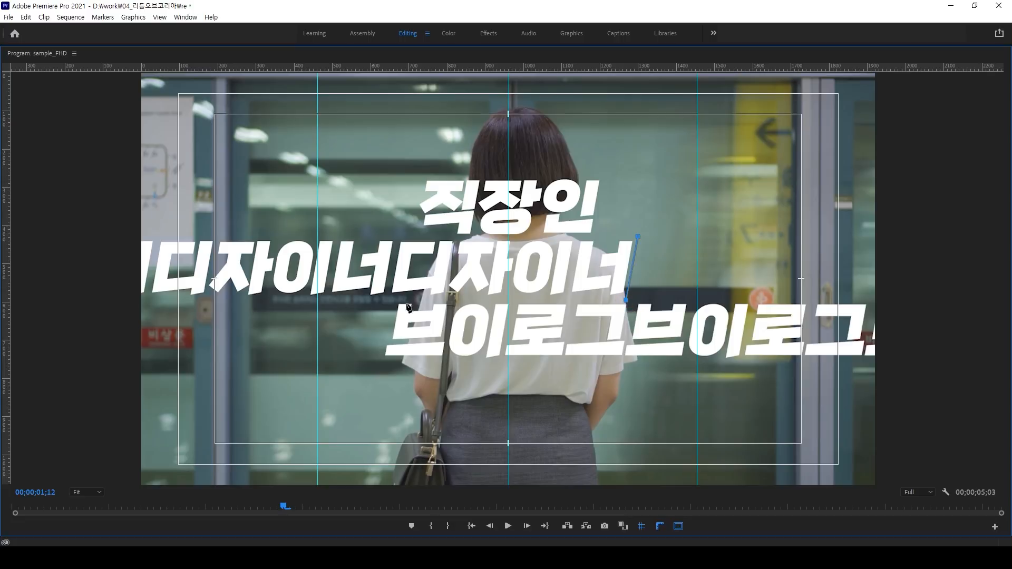
pyautogui.click(387, 302)
pyautogui.click(399, 232)
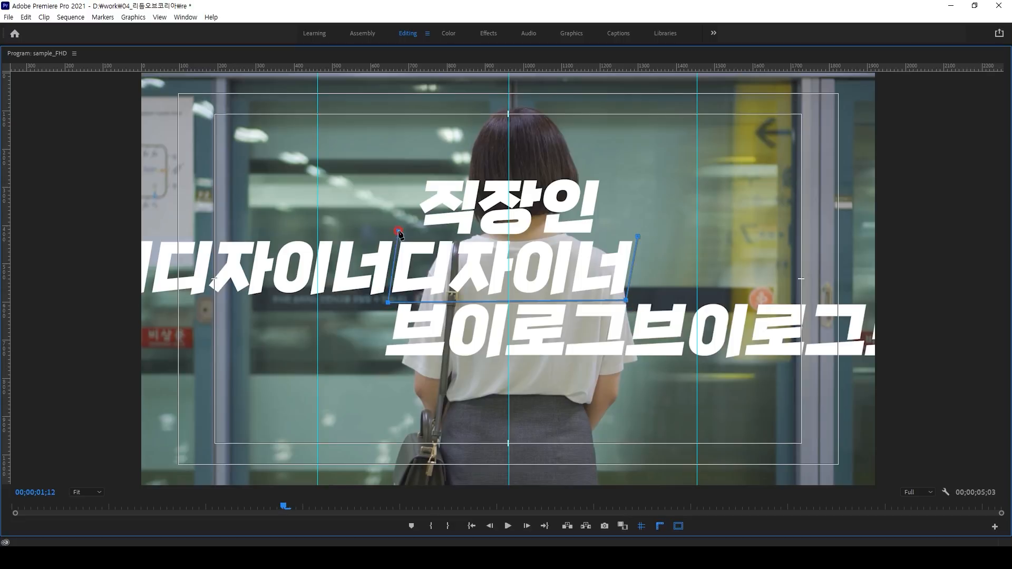
pyautogui.click(639, 236)
pyautogui.doubleClick(38, 53)
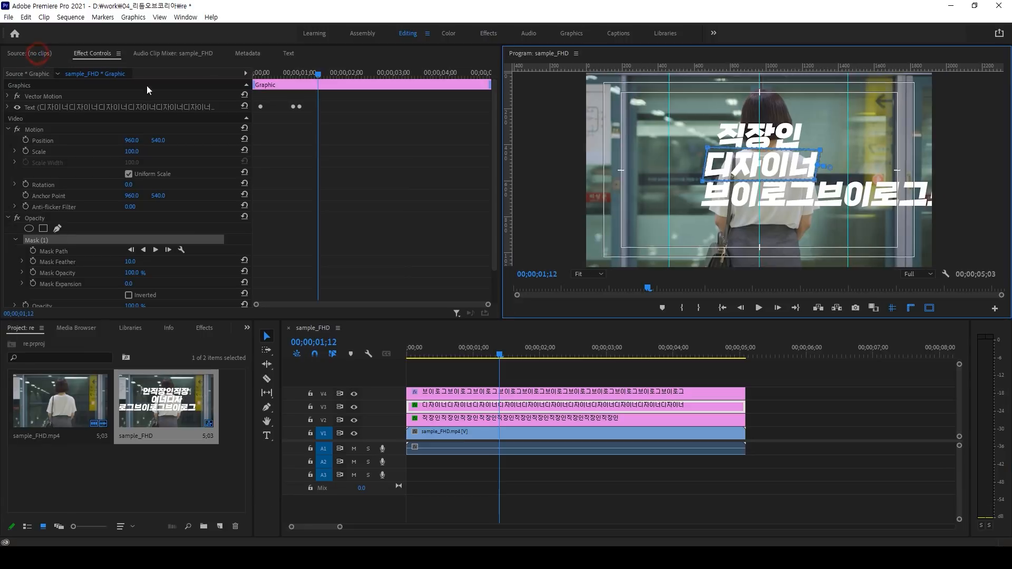
# Step: At 00;00;01;12, start keyframing the middle line's Mask Path and Mask Feather, with the feather set to 0
pyautogui.click(33, 250)
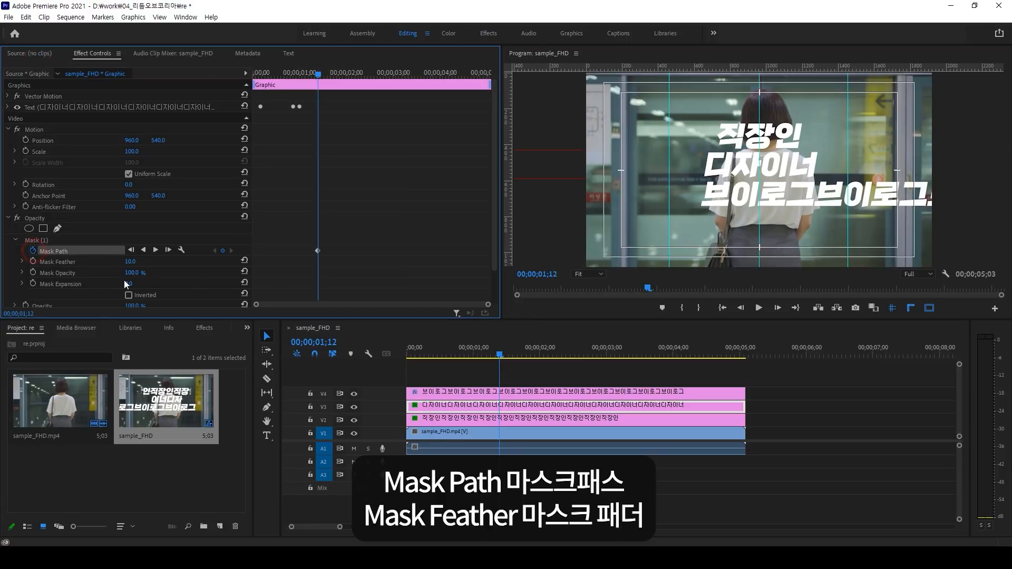
pyautogui.click(130, 261)
pyautogui.write('0')
pyautogui.press('Return')
pyautogui.click(33, 262)
# Step: At 00;00;00;18, reshape the middle line's mask into a rectangle spanning the two outer vertical guides, slightly taller than the text
pyautogui.moveTo(316, 76); pyautogui.dragTo(281, 77)
pyautogui.click(44, 241)
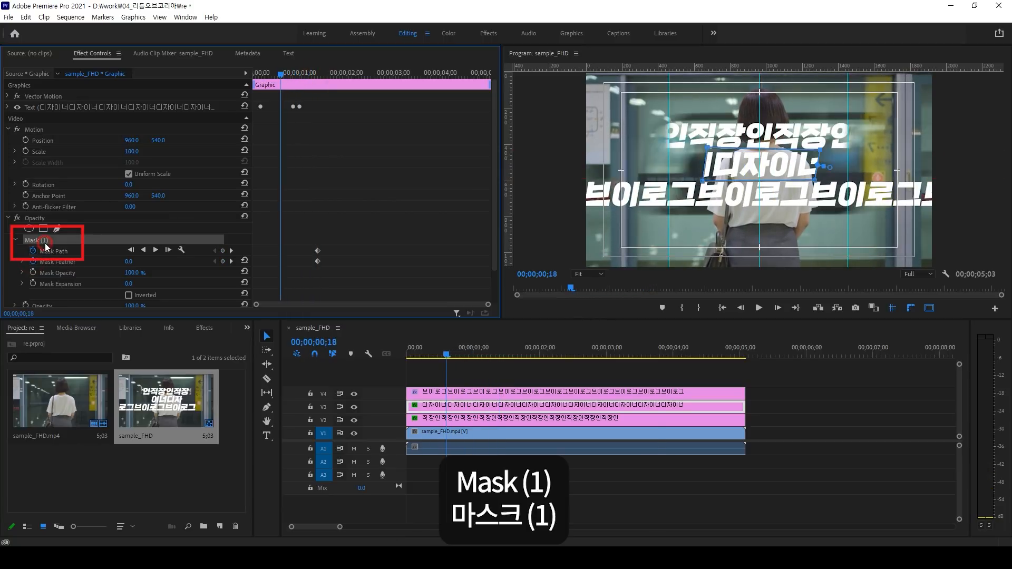
pyautogui.click(541, 54)
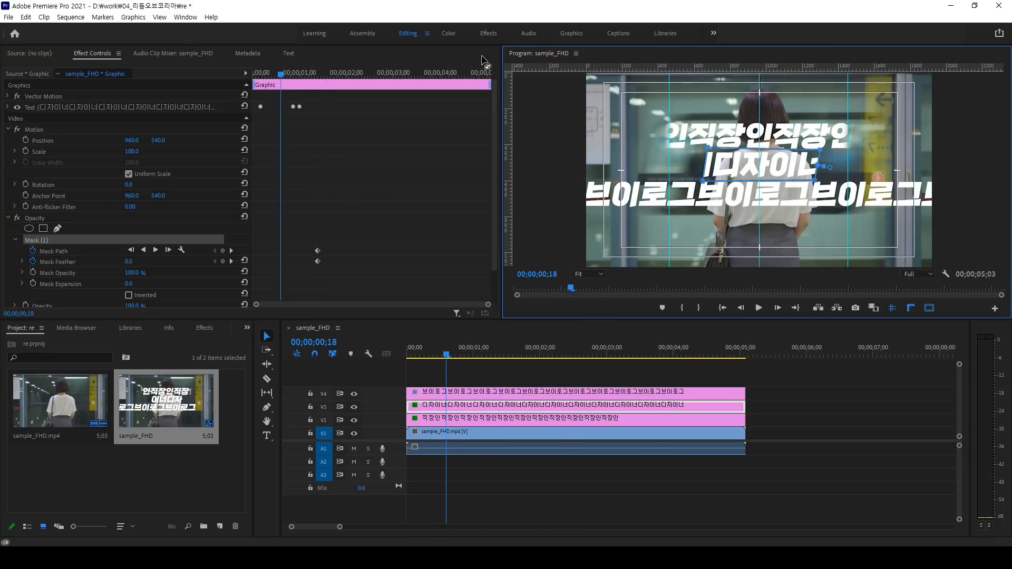
pyautogui.press('`')
pyautogui.moveTo(390, 304); pyautogui.dragTo(319, 302)
pyautogui.moveTo(333, 231); pyautogui.dragTo(317, 232)
pyautogui.moveTo(638, 240); pyautogui.dragTo(696, 240)
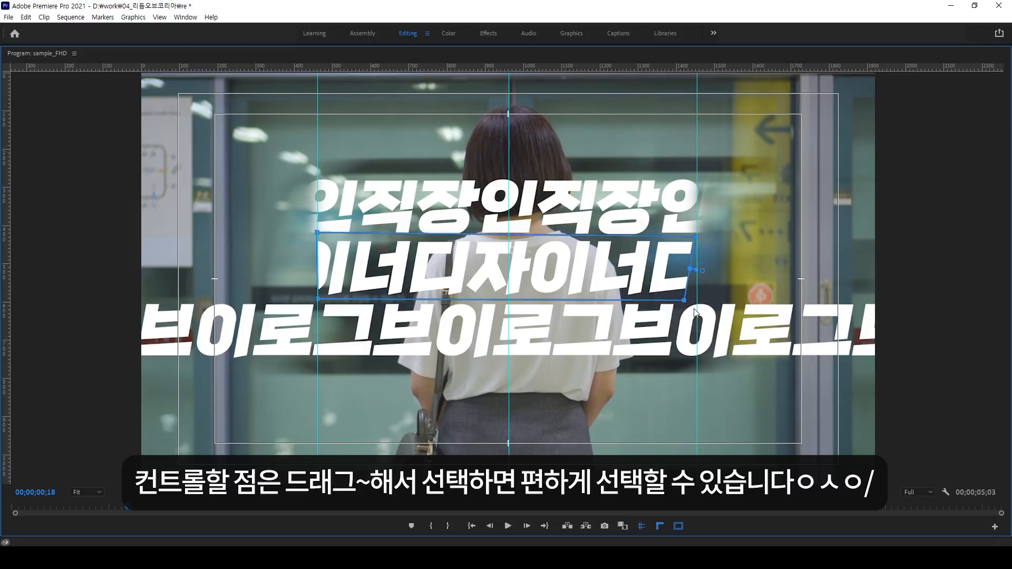
pyautogui.moveTo(684, 300)
pyautogui.mouseDown()
pyautogui.moveTo(695, 298)
pyautogui.moveTo(695, 311)
pyautogui.mouseUp()
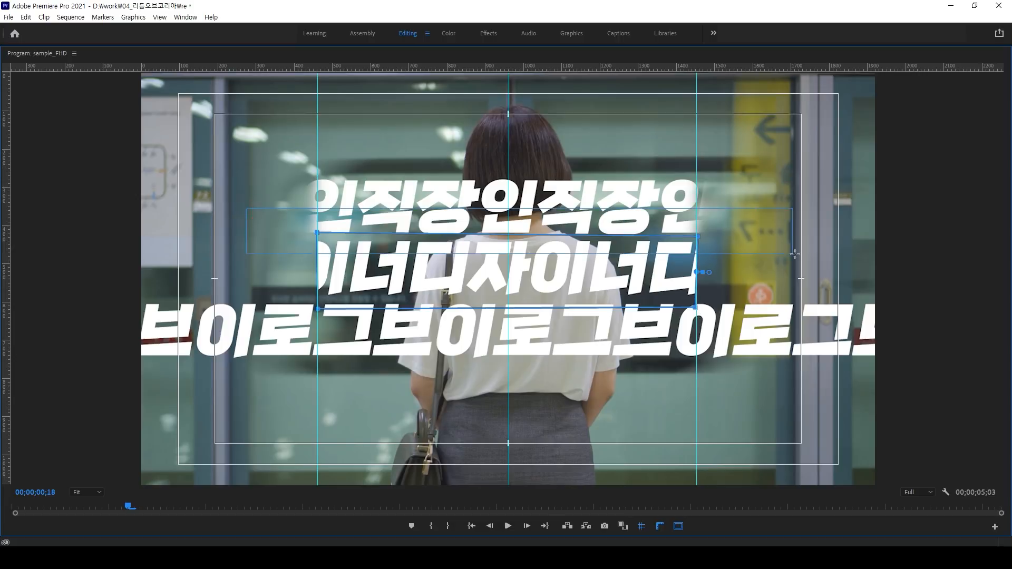
pyautogui.moveTo(316, 233); pyautogui.dragTo(316, 227)
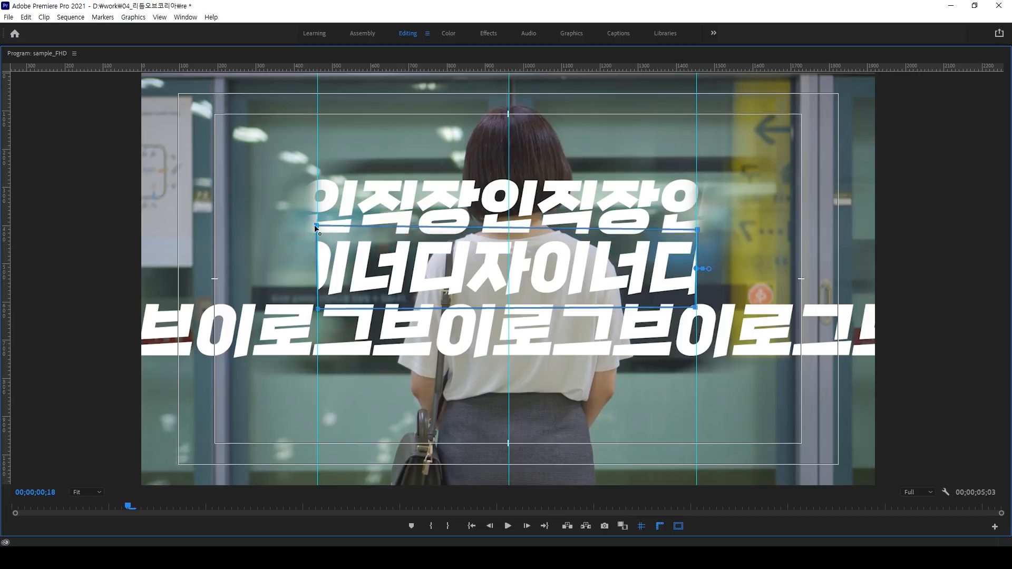
pyautogui.doubleClick(36, 55)
# Step: Set the middle line's Mask Feather to 40 at 00;00;00;18
pyautogui.click(128, 262)
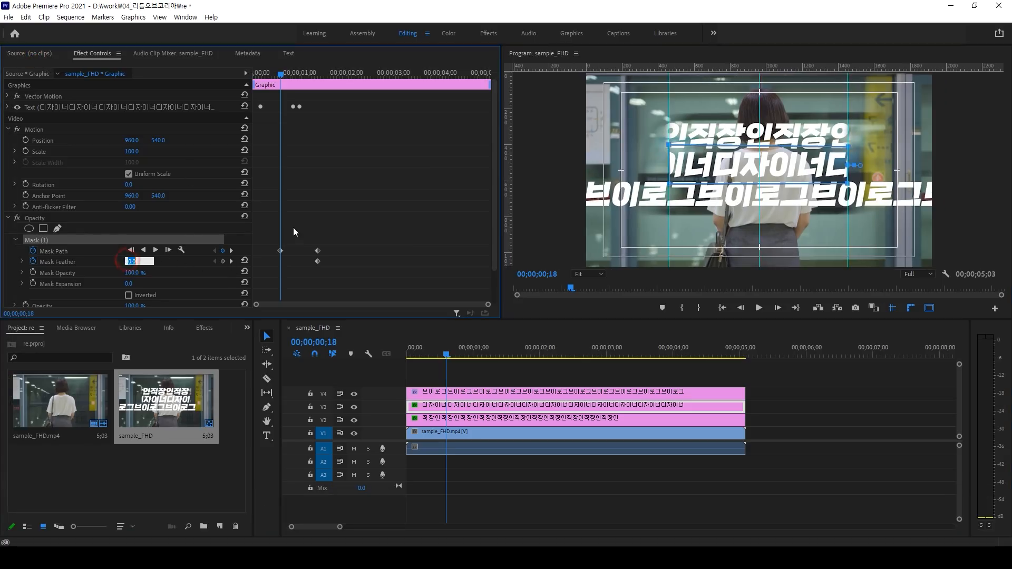
pyautogui.write('30')
pyautogui.press('Return')
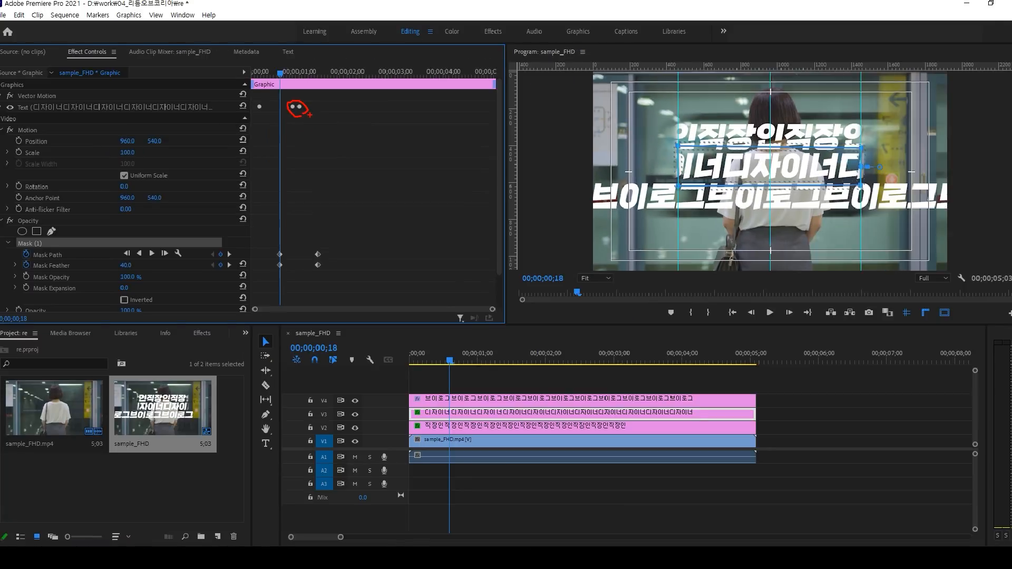
# Step: Move the middle line's starting mask keyframes to 00;00;00;26 and its ending ones just after them
pyautogui.moveTo(284, 72); pyautogui.dragTo(295, 79)
pyautogui.moveTo(274, 244); pyautogui.dragTo(293, 251)
pyautogui.moveTo(294, 74); pyautogui.dragTo(299, 75)
pyautogui.moveTo(326, 242)
pyautogui.mouseDown()
pyautogui.moveTo(308, 271)
pyautogui.moveTo(302, 257)
pyautogui.moveTo(325, 251)
pyautogui.mouseUp()
pyautogui.scroll(4, 284, 211)
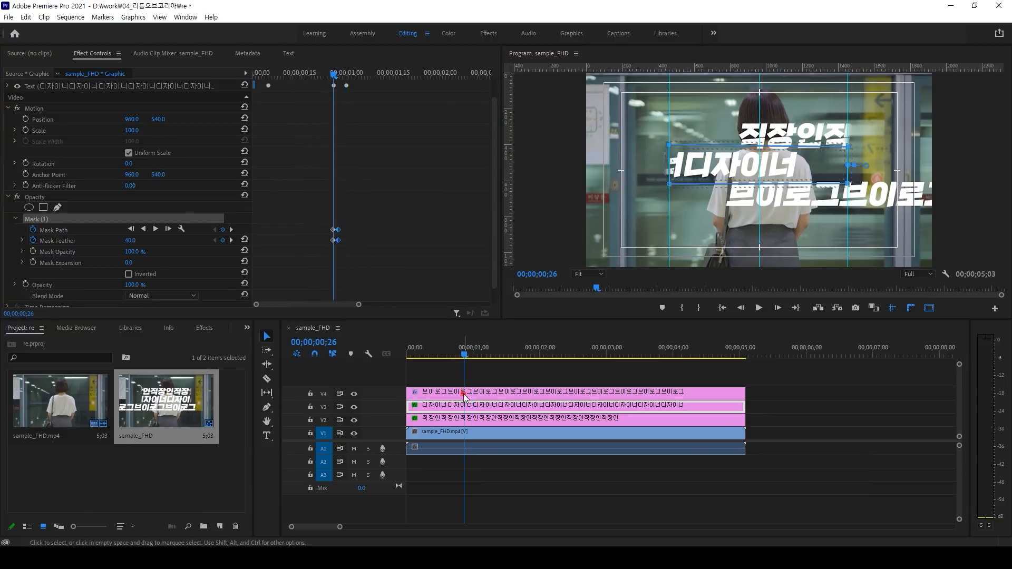
# Step: Select the bottom 브이로그 title on V4, place the playhead at 00;00;01;16 and collapse its text properties
pyautogui.click(460, 394)
pyautogui.moveTo(305, 72); pyautogui.dragTo(324, 73)
pyautogui.click(24, 107)
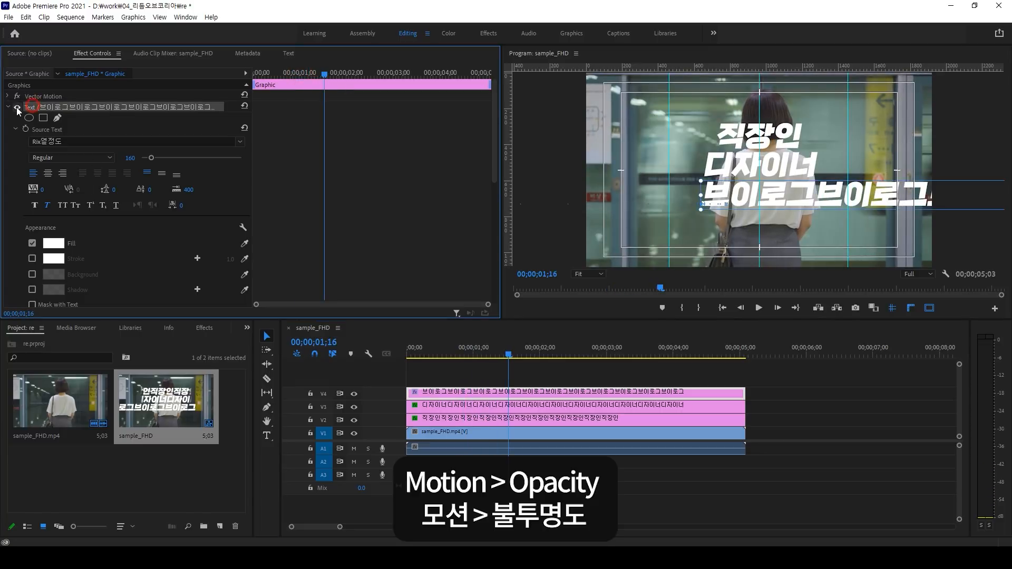
pyautogui.click(8, 107)
pyautogui.click(32, 129)
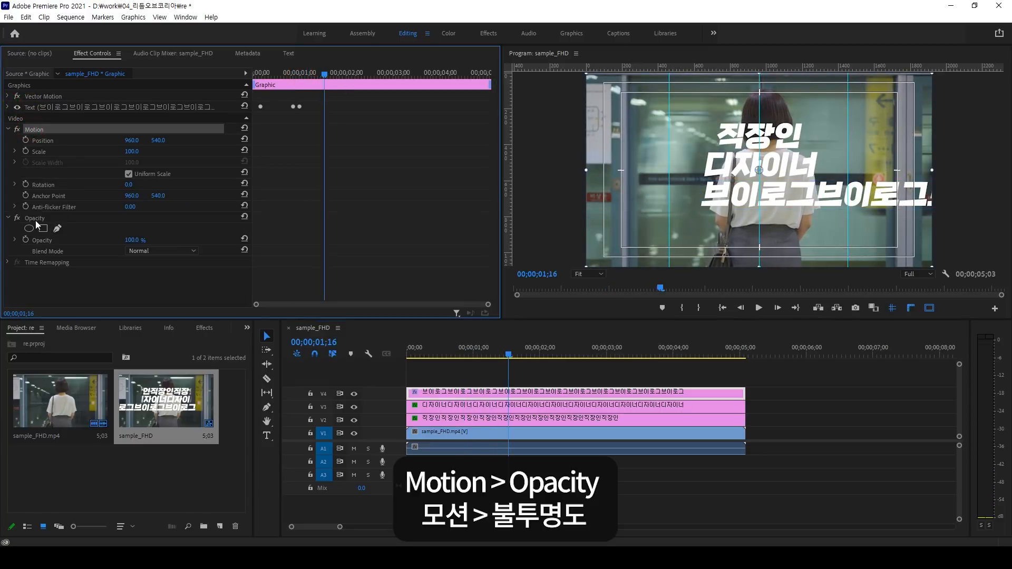
pyautogui.click(35, 218)
# Step: Draw a four-point Opacity mask with the Pen tool around the first visible 브이로그 in the bottom line, in the enlarged program monitor
pyautogui.click(58, 230)
pyautogui.click(524, 54)
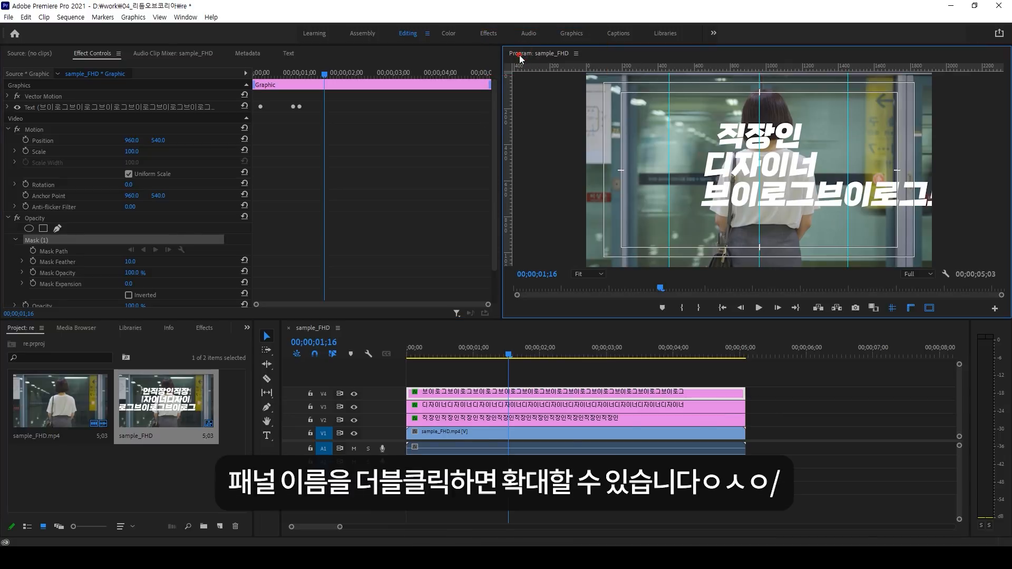
pyautogui.doubleClick(520, 54)
pyautogui.click(632, 301)
pyautogui.click(623, 359)
pyautogui.click(378, 361)
pyautogui.click(390, 293)
pyautogui.click(632, 301)
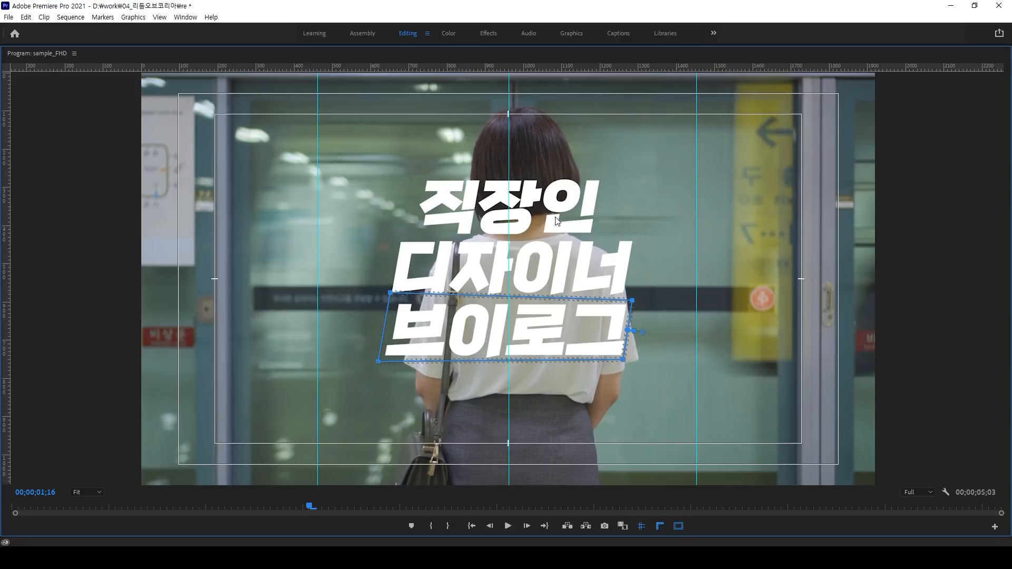
pyautogui.doubleClick(23, 54)
# Step: At 00;00;01;16, start keyframing the bottom line's Mask Path and Mask Feather, with the feather set to 0
pyautogui.scroll(-1, 207, 248)
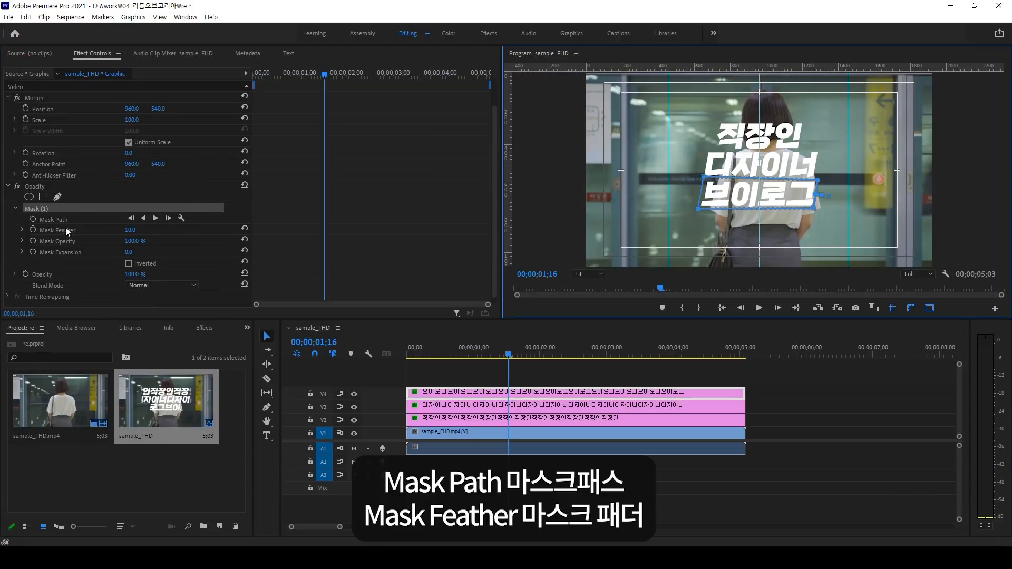
pyautogui.click(32, 219)
pyautogui.click(130, 232)
pyautogui.write('0')
pyautogui.press('Return')
pyautogui.click(33, 229)
# Step: At 00;00;00;20, widen the bottom line's mask into a rectangle reaching the two outer vertical guides
pyautogui.click(284, 75)
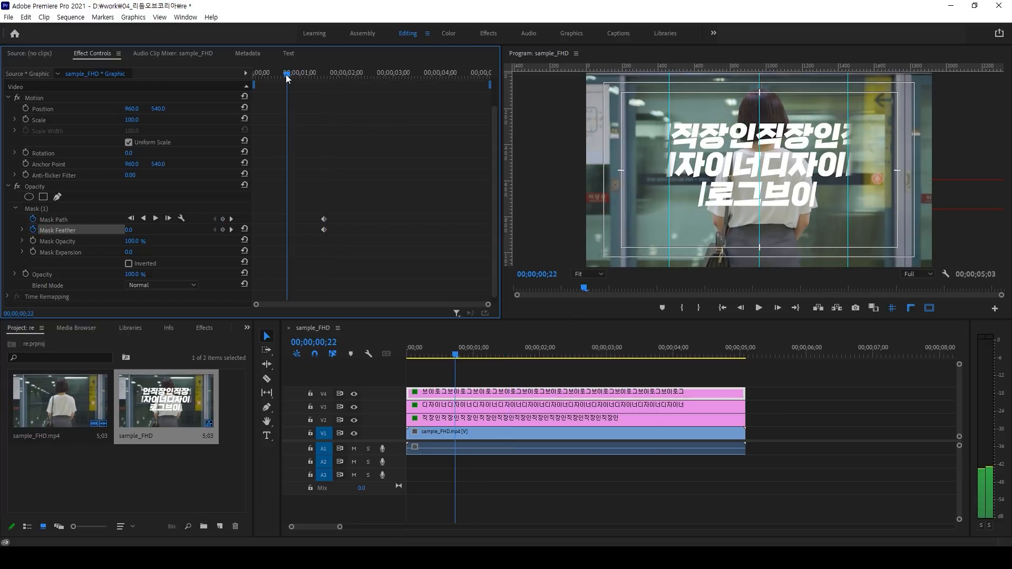
pyautogui.click(36, 209)
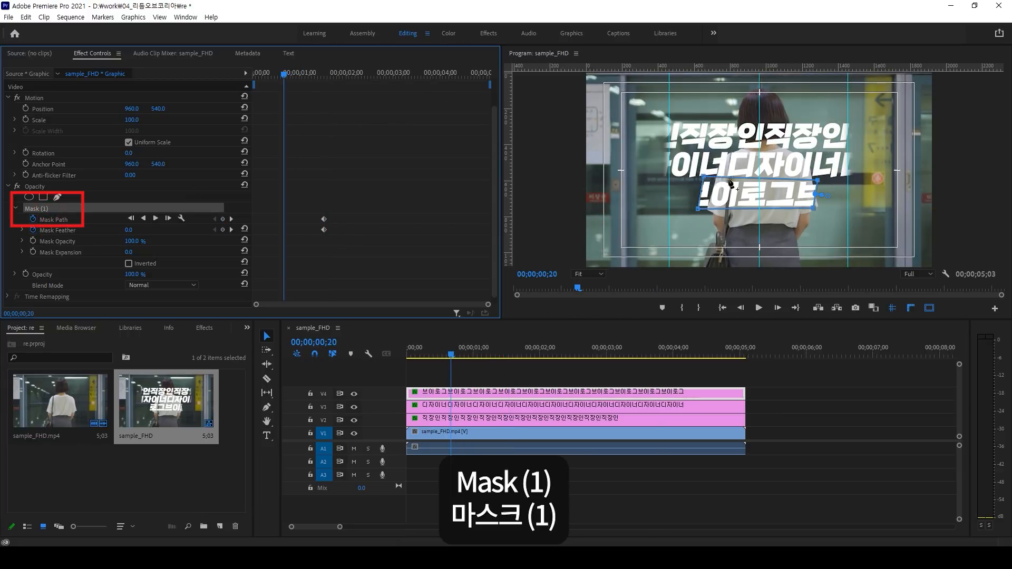
pyautogui.click(528, 55)
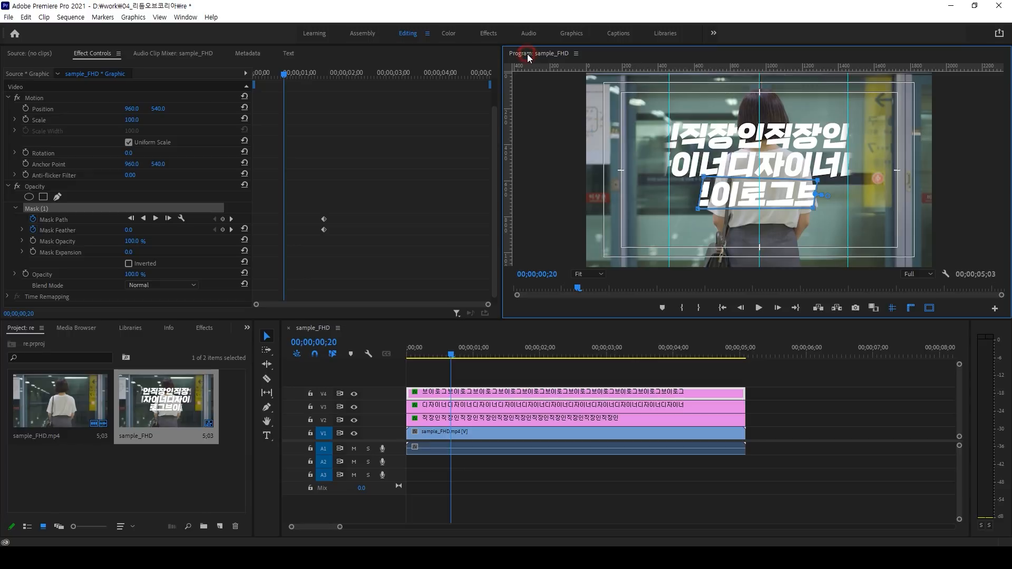
pyautogui.doubleClick(519, 55)
pyautogui.moveTo(361, 260); pyautogui.dragTo(318, 366)
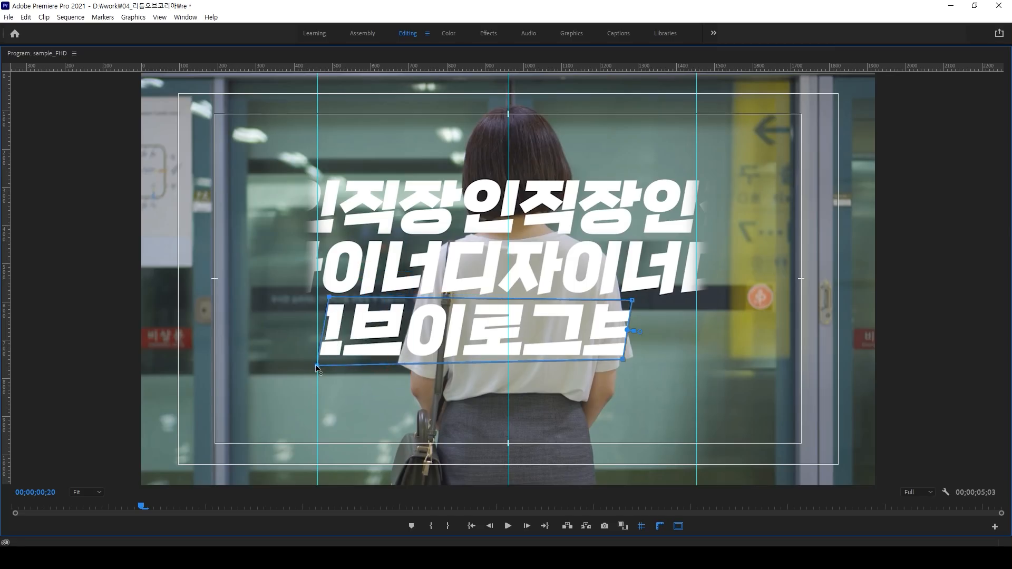
pyautogui.moveTo(330, 298); pyautogui.dragTo(317, 298)
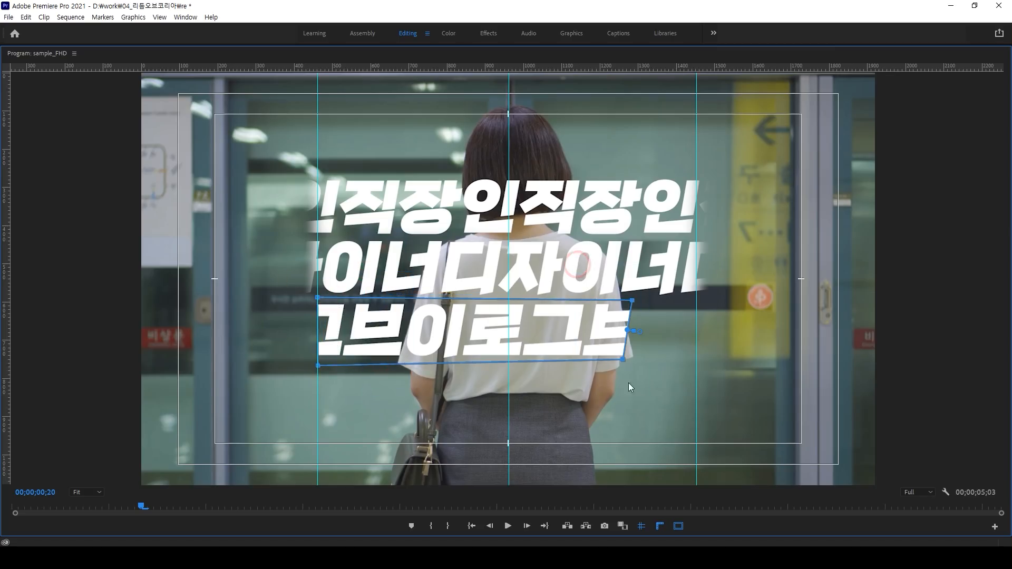
pyautogui.moveTo(622, 362); pyautogui.dragTo(696, 365)
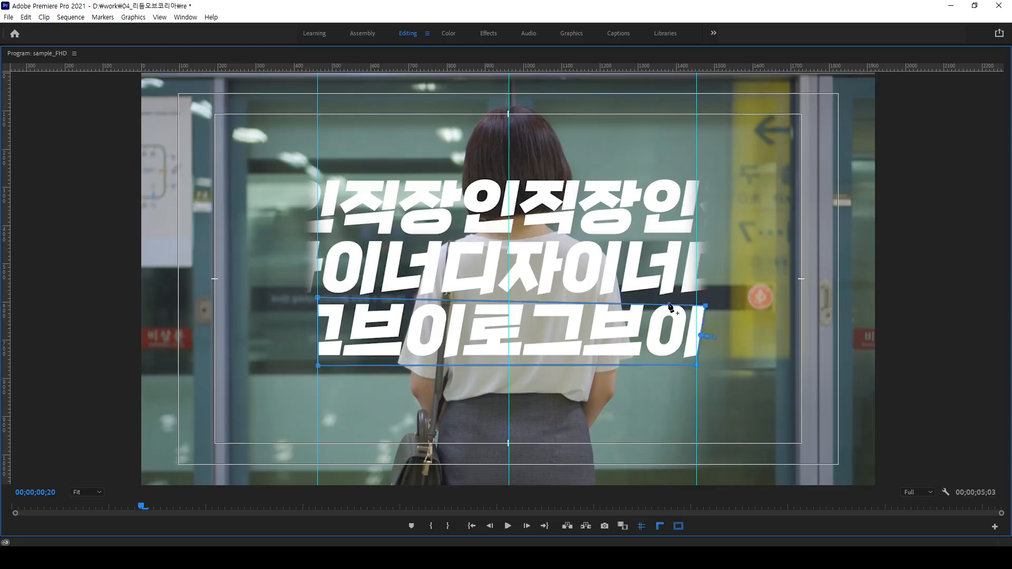
pyautogui.moveTo(705, 305); pyautogui.dragTo(696, 297)
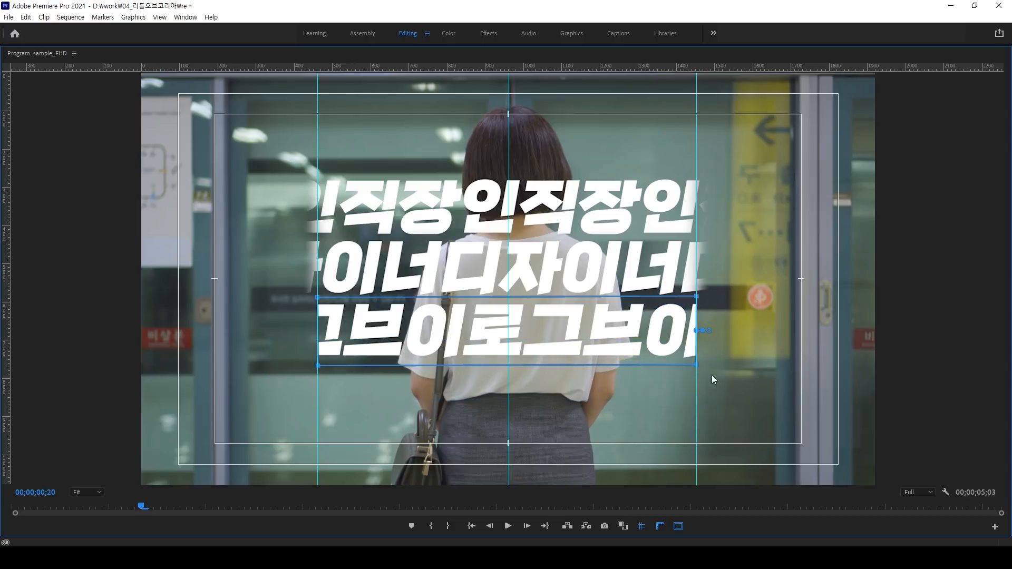
# Step: Extend the bottom line's mask slightly downward and upward to leave room around the text
pyautogui.moveTo(696, 366); pyautogui.dragTo(696, 377)
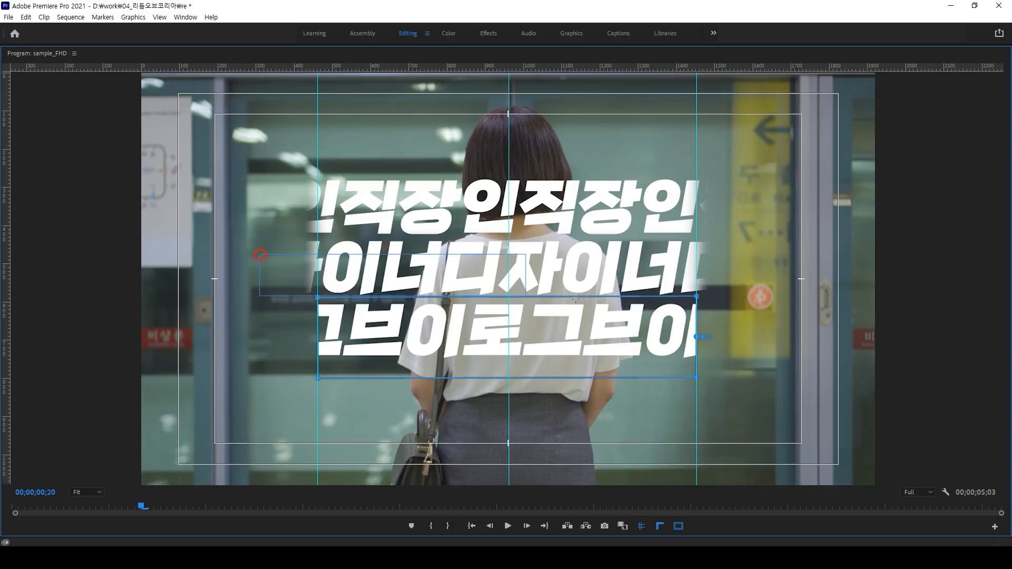
pyautogui.moveTo(694, 297); pyautogui.dragTo(694, 284)
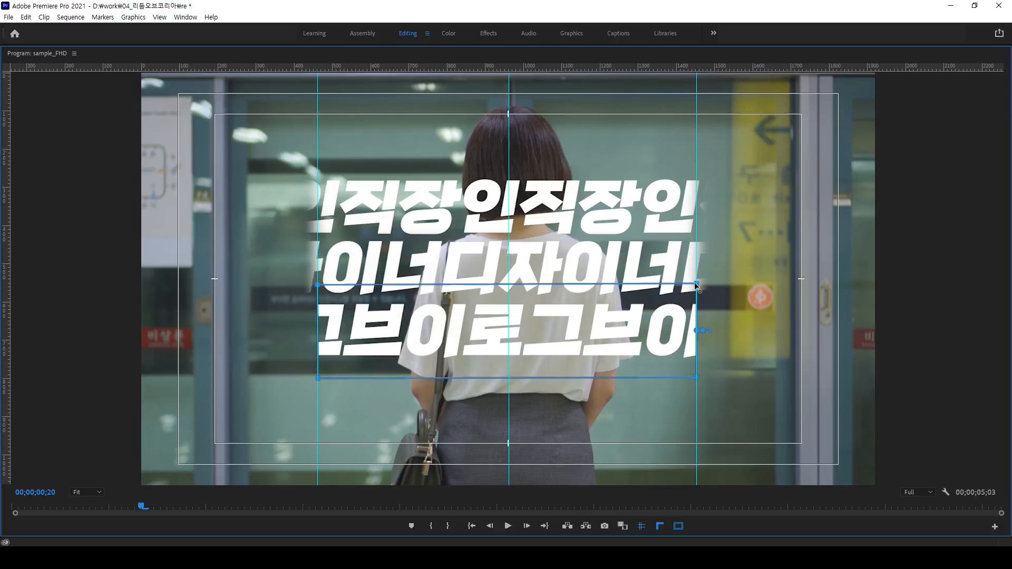
pyautogui.press('`')
# Step: Set the bottom line's Mask Feather to 40 at 00;00;00;20
pyautogui.click(131, 230)
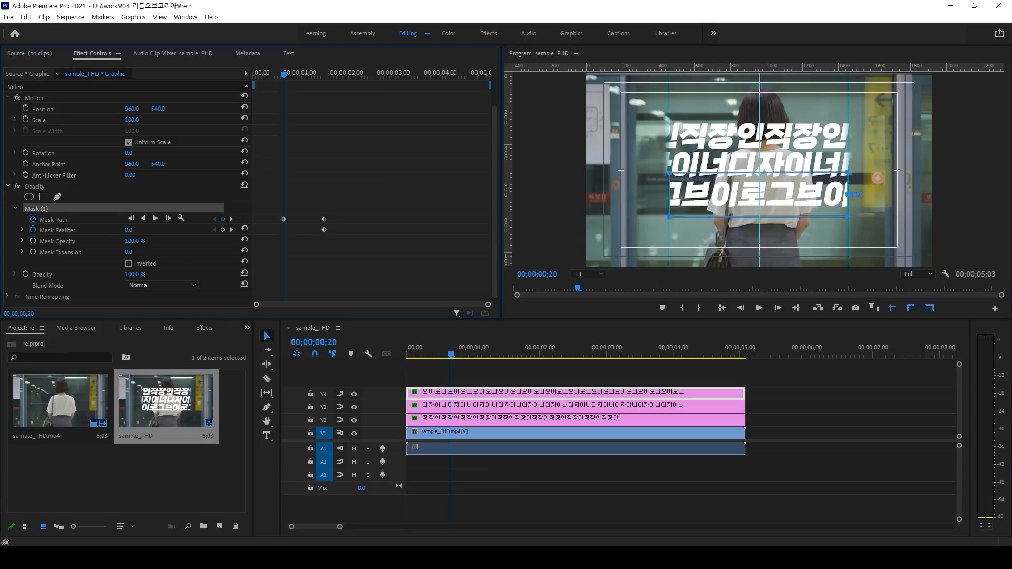
pyautogui.write('30.8')
pyautogui.press('Return')
# Step: Move the bottom line's starting mask keyframes to 00;00;00;26 and its ending ones just after them
pyautogui.scroll(2, 237, 137)
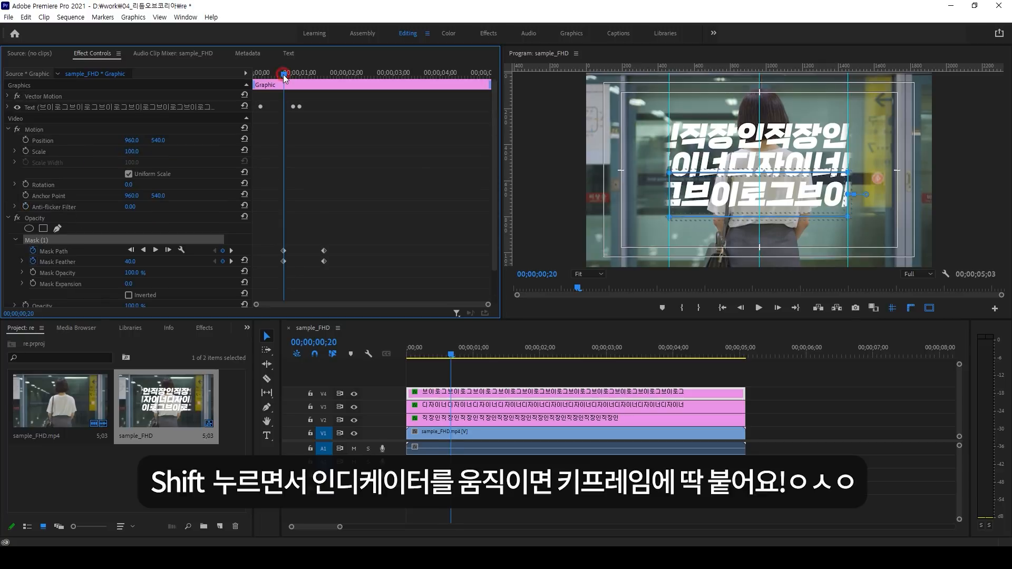
pyautogui.moveTo(283, 74); pyautogui.dragTo(289, 74)
pyautogui.moveTo(274, 237); pyautogui.dragTo(293, 253)
pyautogui.moveTo(293, 74); pyautogui.dragTo(300, 75)
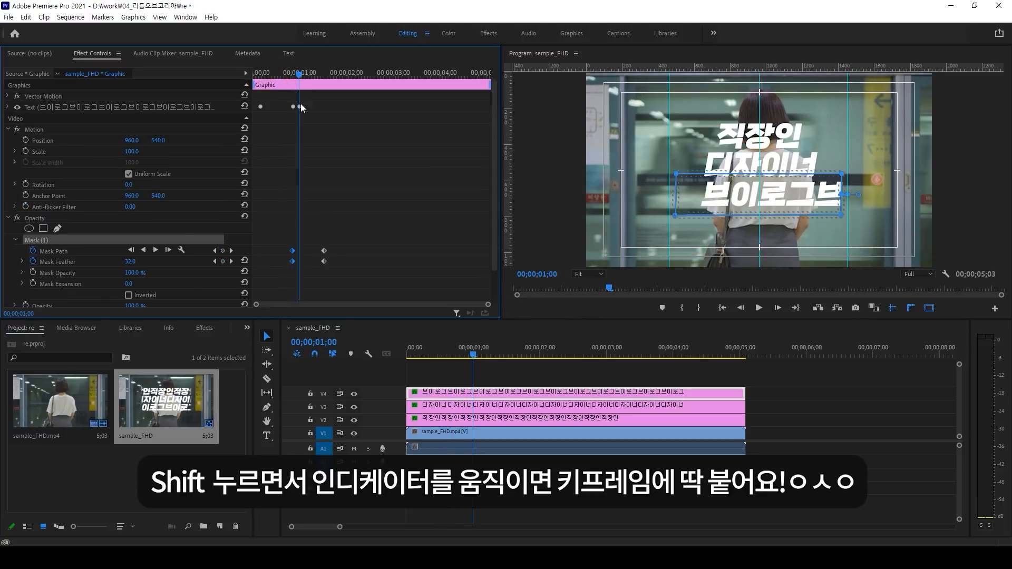
pyautogui.moveTo(340, 246)
pyautogui.mouseDown()
pyautogui.moveTo(316, 266)
pyautogui.moveTo(301, 255)
pyautogui.moveTo(327, 253)
pyautogui.mouseUp()
pyautogui.scroll(4, 279, 239)
pyautogui.scroll(-4, 342, 210)
# Step: Play the sequence from the start to check the mask animation of all three lines
pyautogui.press('Home')
pyautogui.press('space')
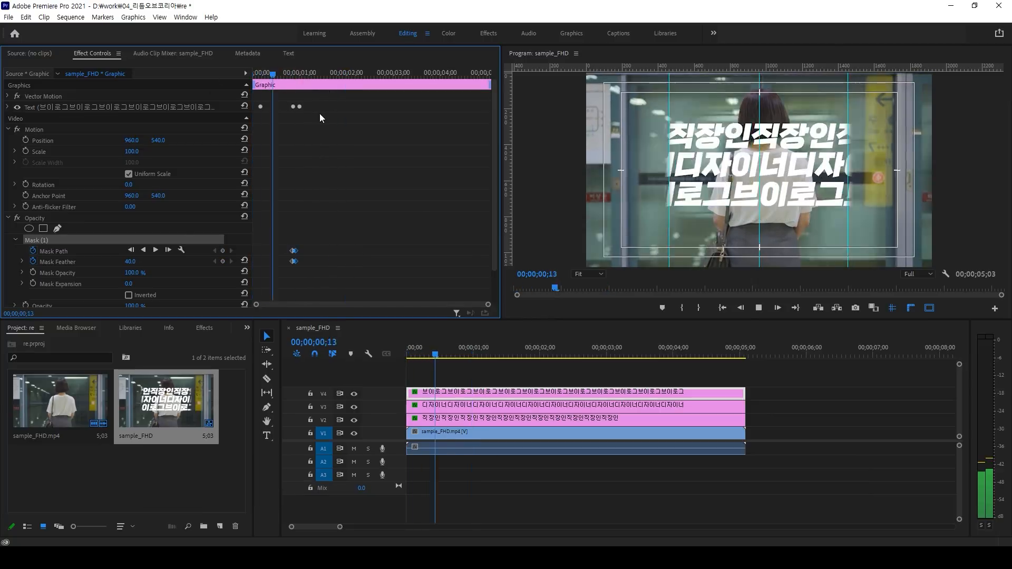
pyautogui.press('Home')
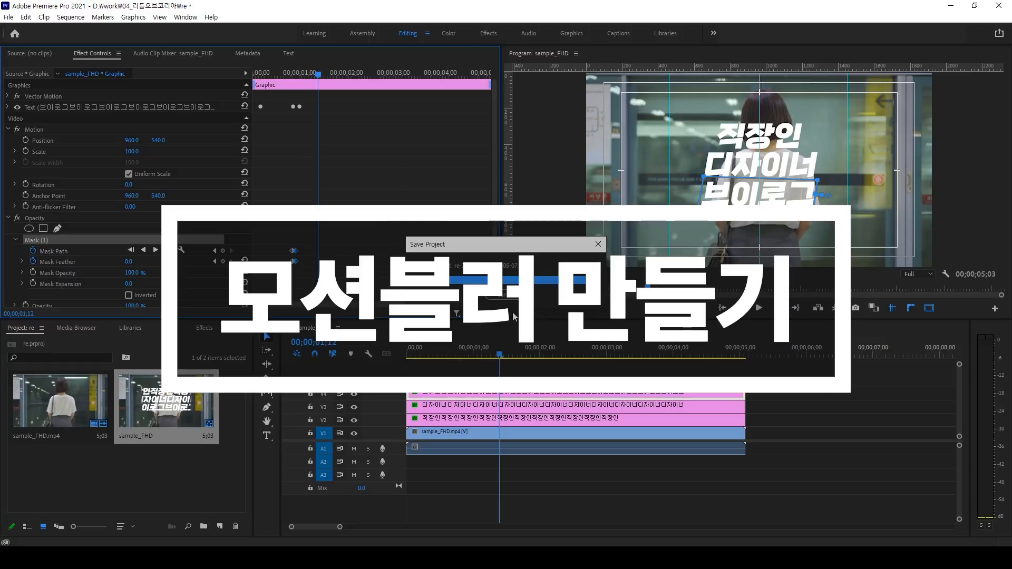
# Step: Search the effects for "gau" and apply Gaussian Blur to the bottom 브이로그 title on V4
pyautogui.click(205, 328)
pyautogui.click(31, 342)
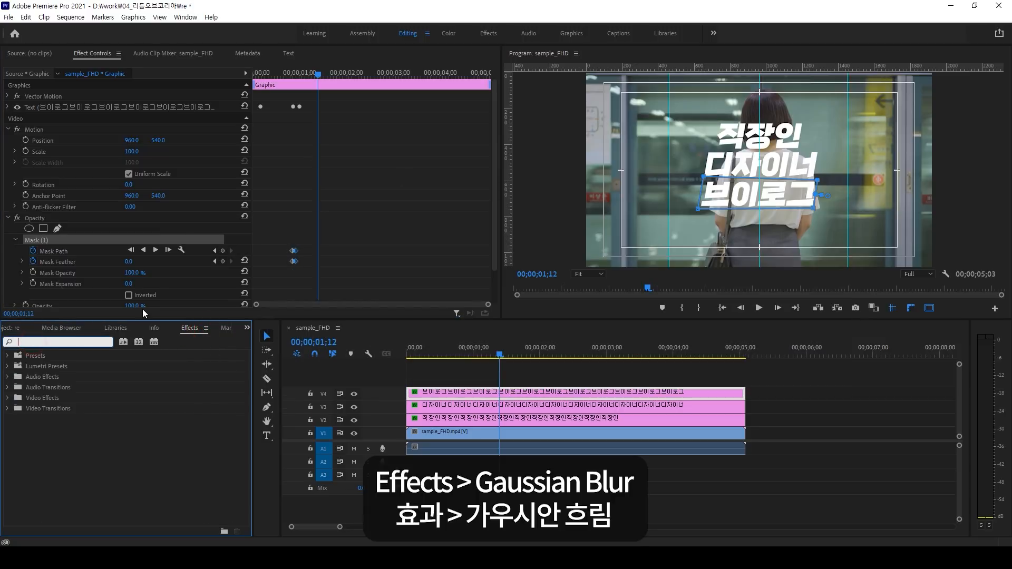
pyautogui.write('gau')
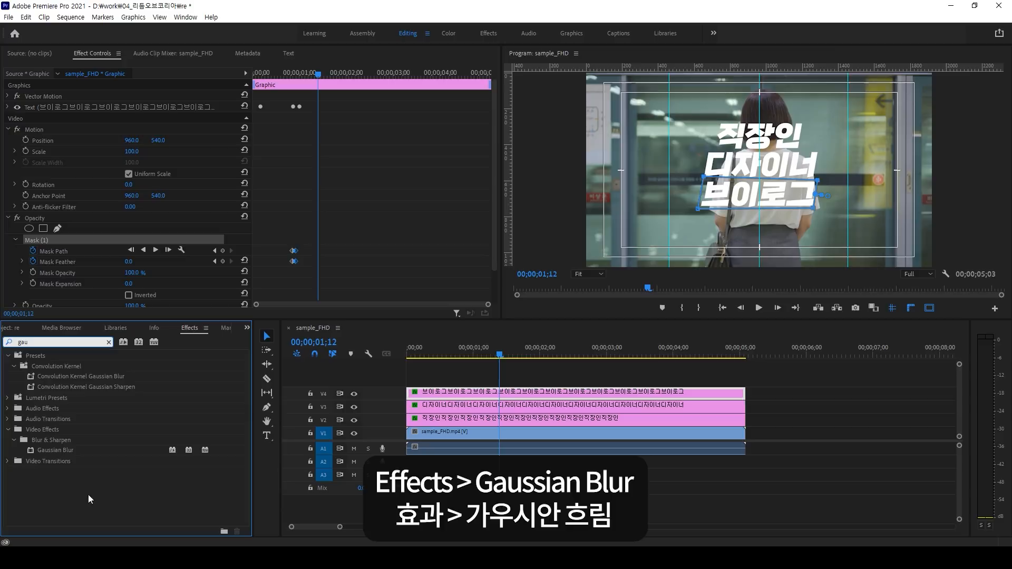
pyautogui.click(54, 448)
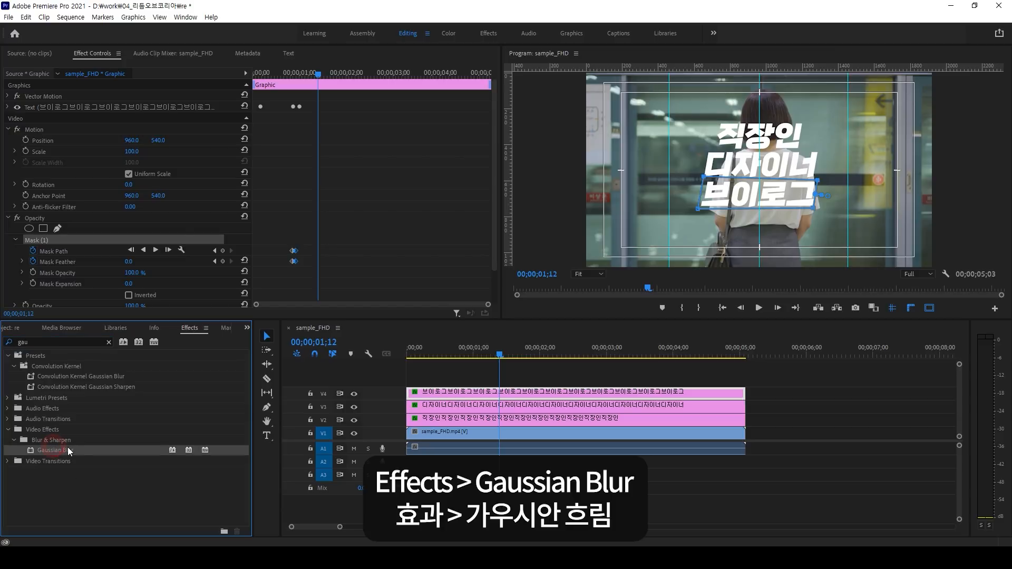
pyautogui.click(437, 352)
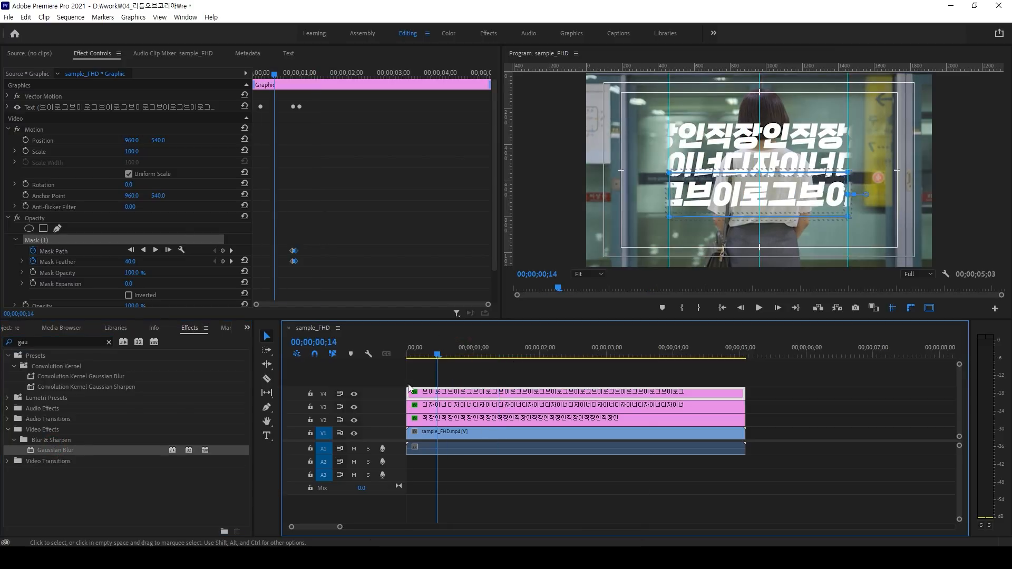
pyautogui.moveTo(52, 450); pyautogui.dragTo(468, 393)
# Step: Place the playhead at 00;00;00;26, aligned with the bottom line's starting mask keyframes
pyautogui.moveTo(293, 80); pyautogui.dragTo(295, 82)
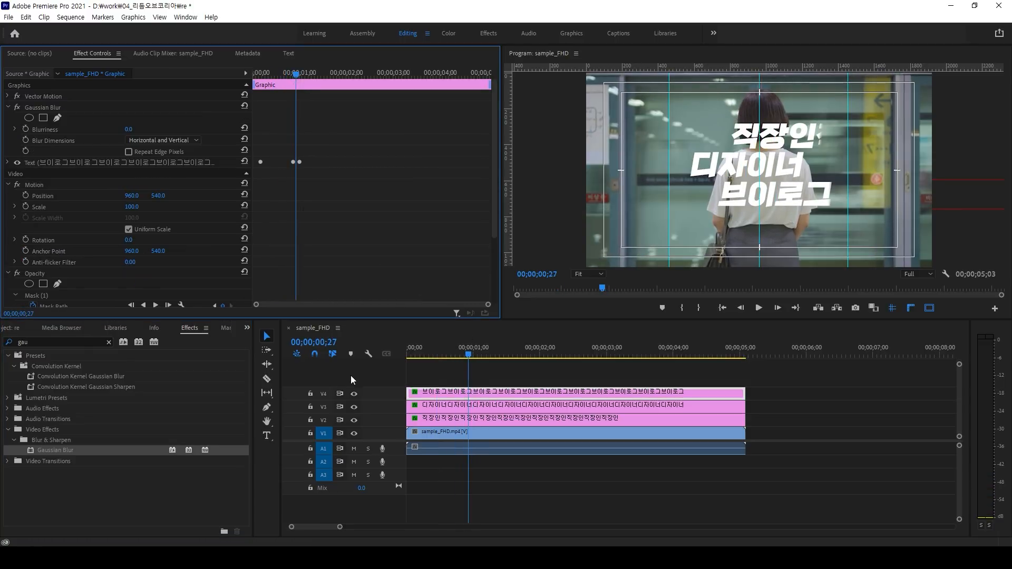
pyautogui.click(352, 341)
pyautogui.write('5')
pyautogui.press('Return')
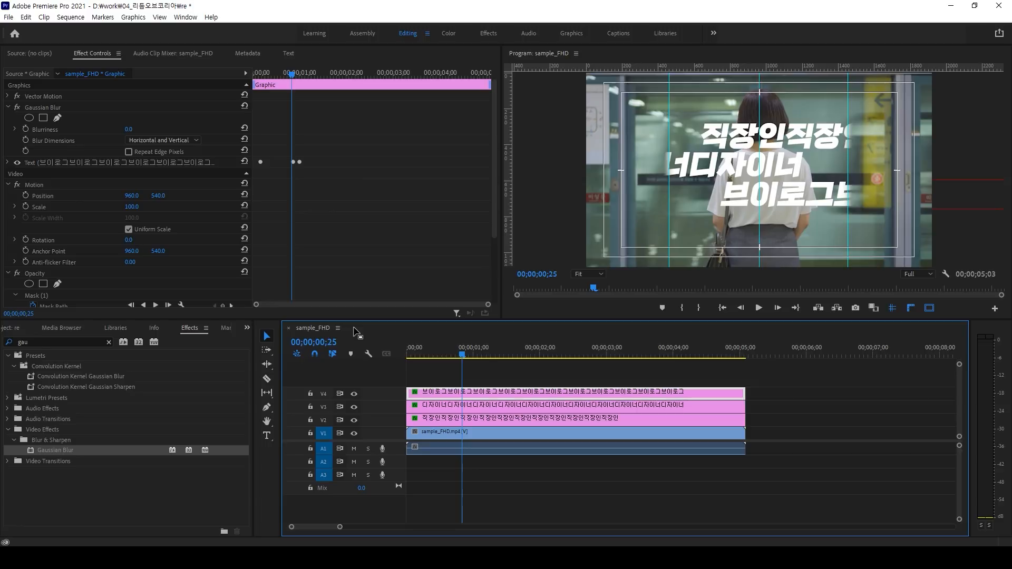
pyautogui.click(344, 342)
pyautogui.click(343, 341)
pyautogui.press('BackSpace')
pyautogui.write('6')
pyautogui.press('Return')
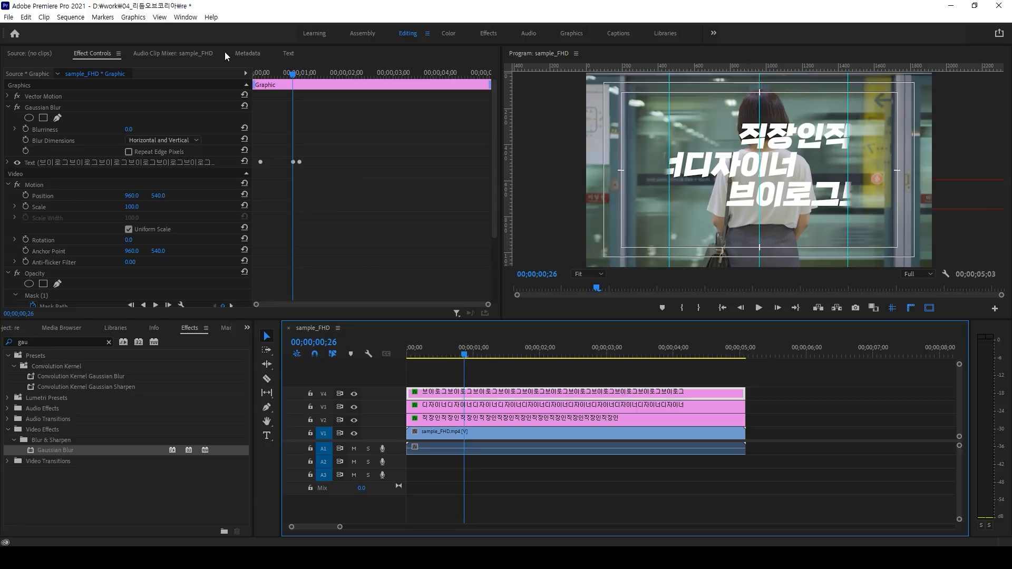
pyautogui.scroll(-4, 278, 135)
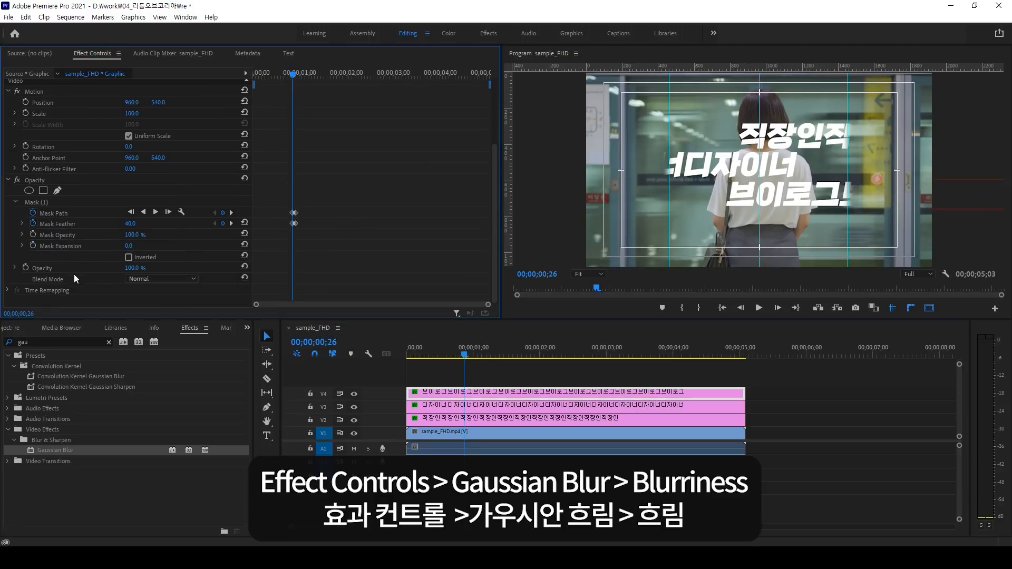
# Step: Set the bottom line's Gaussian Blur to Blurriness 83 and Horizontal dimensions, and keyframe the Blurriness at 00;00;00;26
pyautogui.scroll(4, 68, 246)
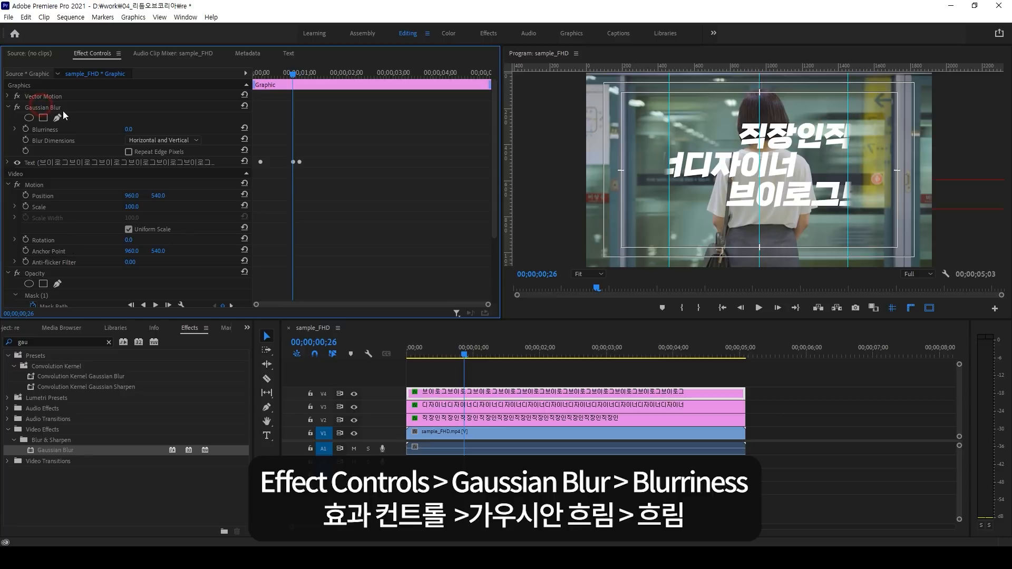
pyautogui.click(46, 108)
pyautogui.moveTo(132, 130)
pyautogui.mouseDown()
pyautogui.moveTo(170, 129)
pyautogui.moveTo(144, 129)
pyautogui.mouseUp()
pyautogui.click(161, 140)
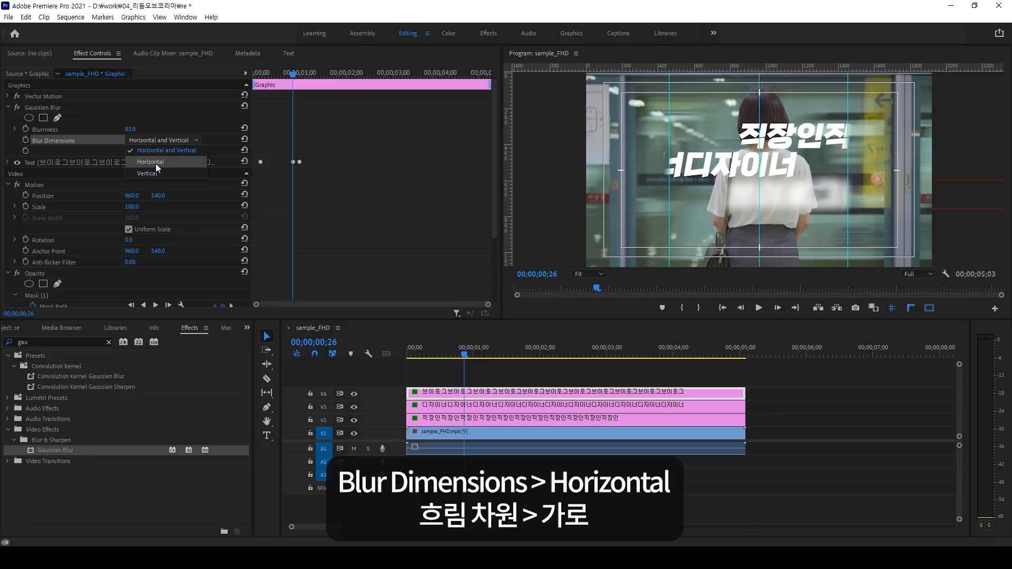
pyautogui.click(156, 163)
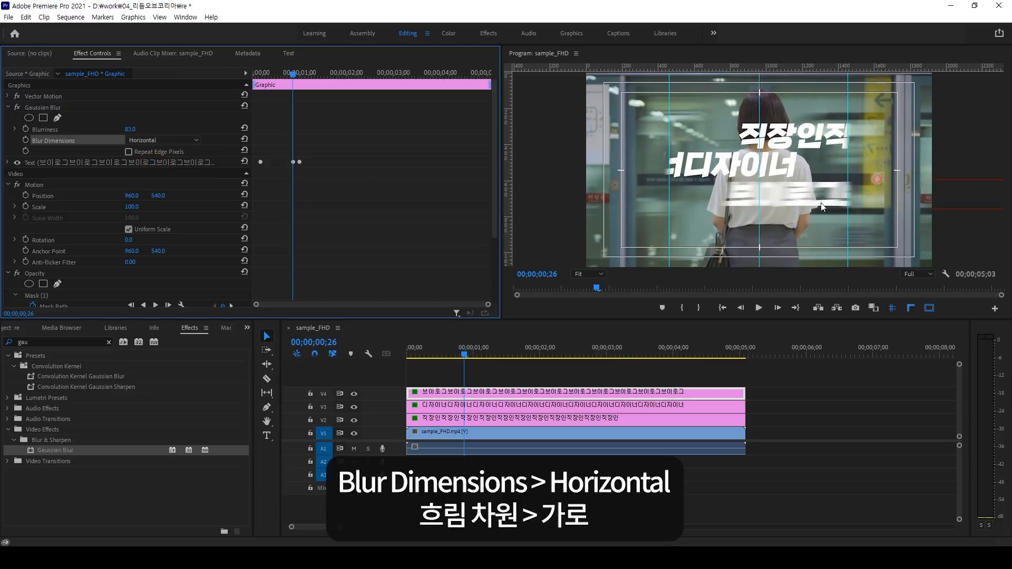
pyautogui.click(27, 129)
# Step: Add a second Blurriness keyframe of 0 at 00;00;01;00 for the bottom line
pyautogui.click(328, 342)
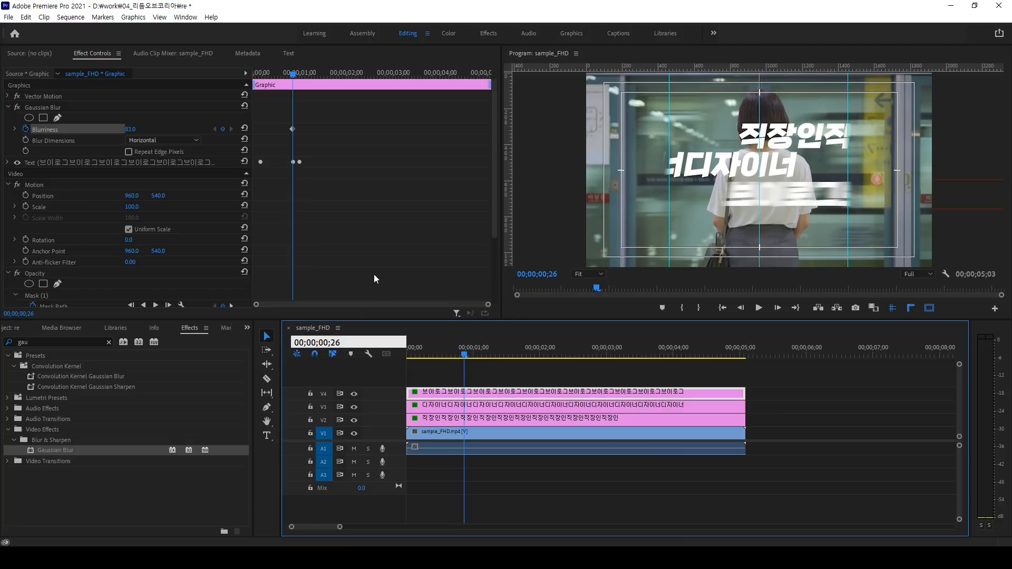
pyautogui.press('BackSpace')
pyautogui.write('1')
pyautogui.press('BackSpace')
pyautogui.write('00')
pyautogui.press('Return')
pyautogui.click(132, 129)
pyautogui.write('00')
pyautogui.press('Return')
# Step: Play the sequence from the start to check the bottom line's animated blur
pyautogui.press('space')
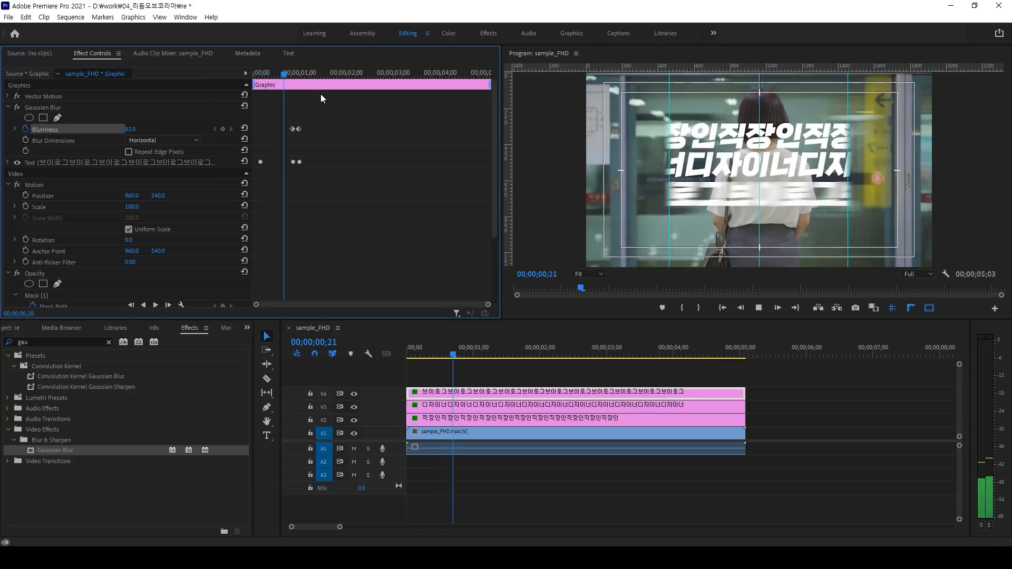
pyautogui.press('space')
pyautogui.moveTo(285, 76); pyautogui.dragTo(247, 74)
pyautogui.press('space')
pyautogui.press('space')
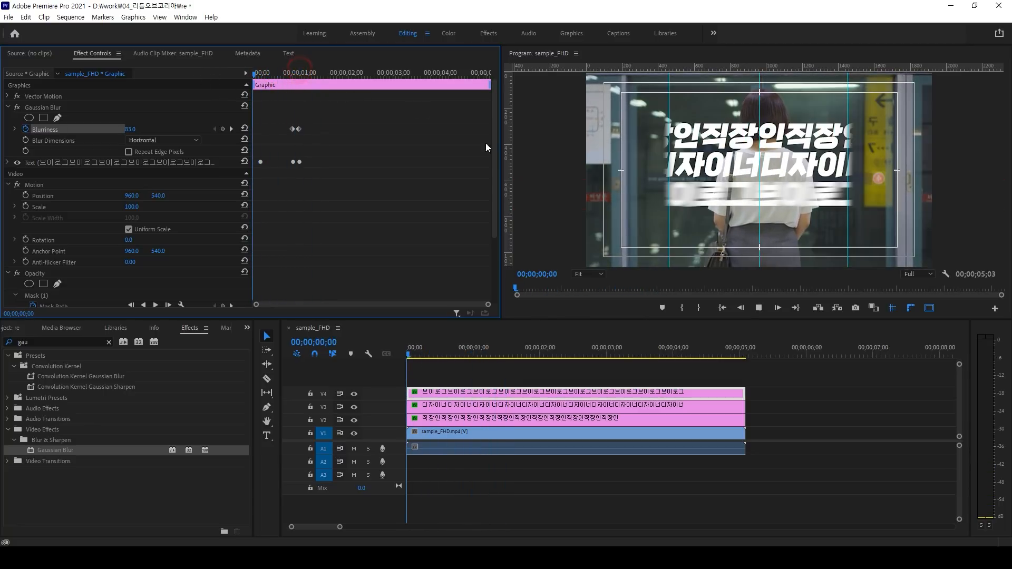
pyautogui.press('space')
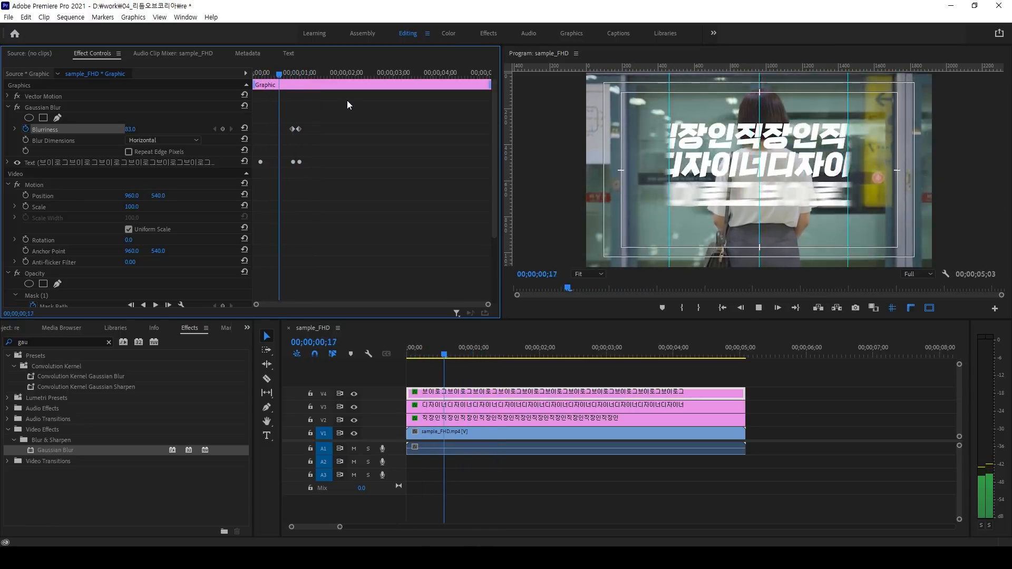
pyautogui.press('space')
pyautogui.moveTo(290, 74); pyautogui.dragTo(260, 74)
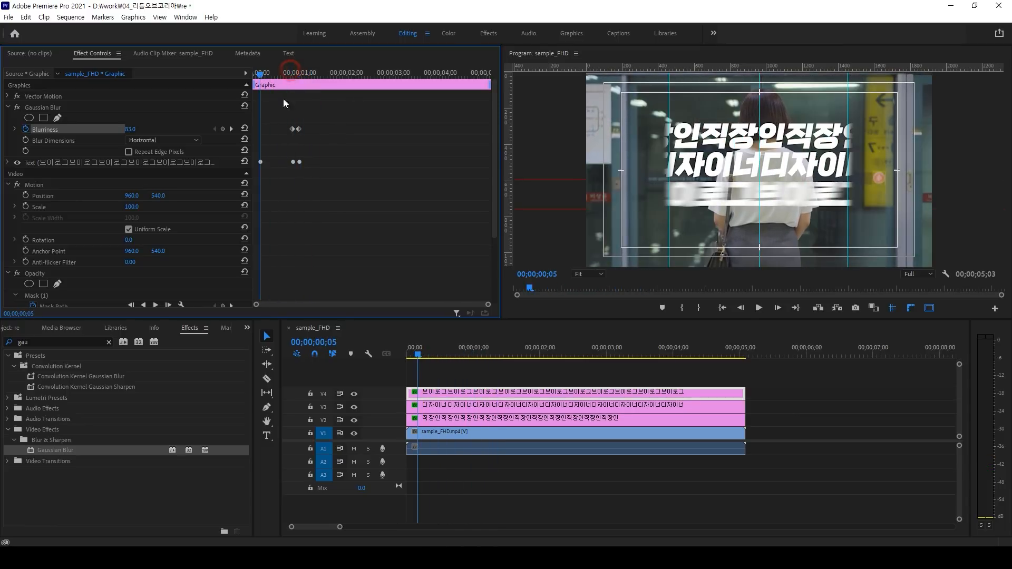
# Step: Copy the bottom line's Gaussian Blur with its keyframes to the 디자이너 title on V3 and the 직장인 title on V2
pyautogui.click(51, 109)
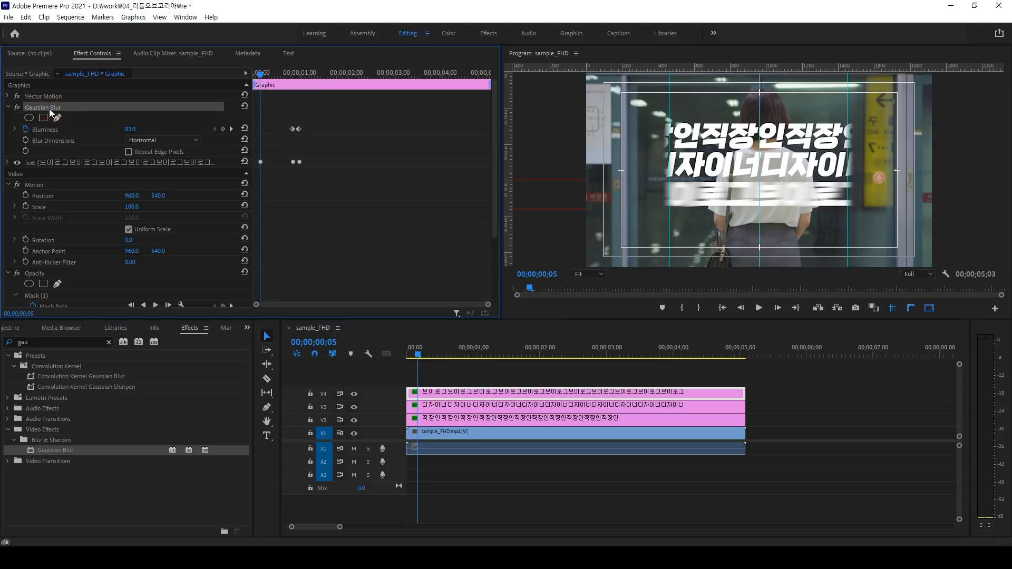
pyautogui.click(447, 409)
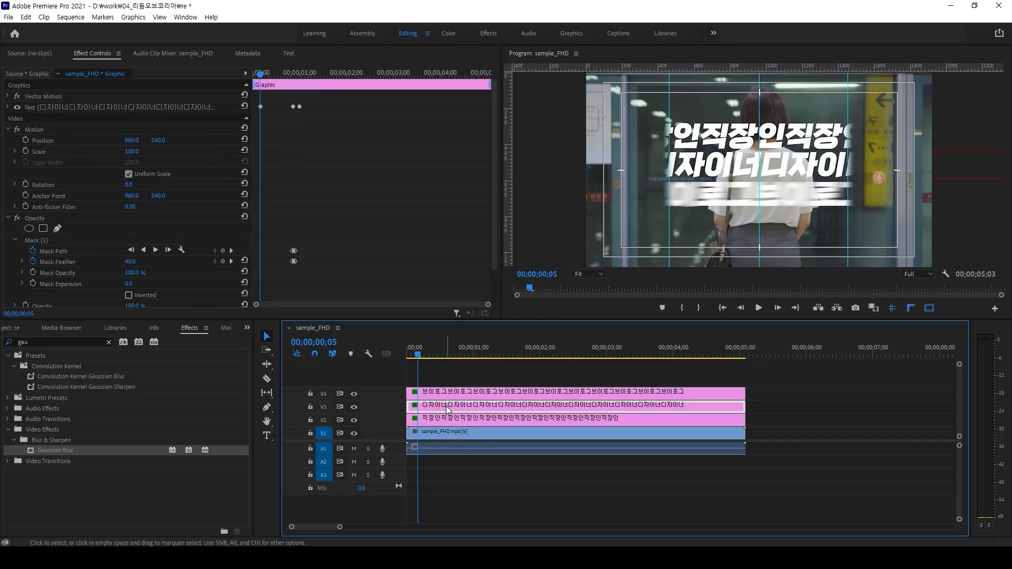
pyautogui.hotkey('ctrl', 'v')
pyautogui.click(445, 418)
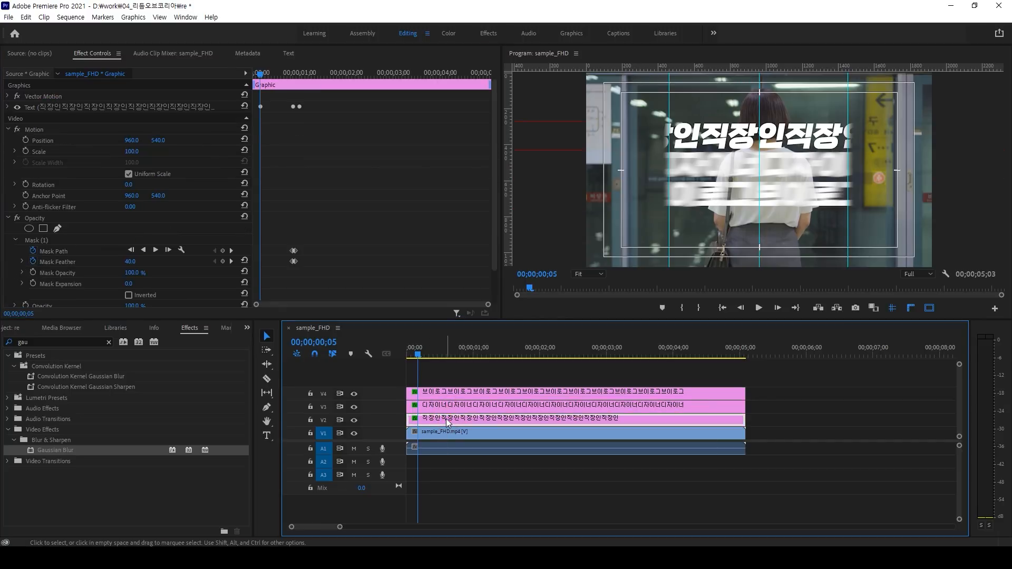
pyautogui.hotkey('ctrl', 'v')
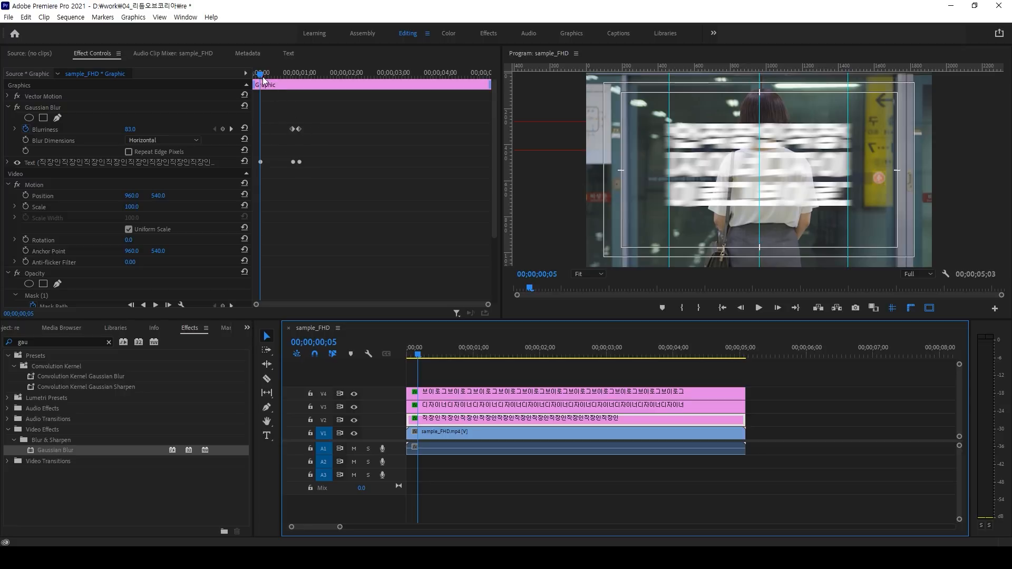
# Step: Play the sequence from the start to check the blur on all three lines
pyautogui.click(222, 74)
pyautogui.press('space')
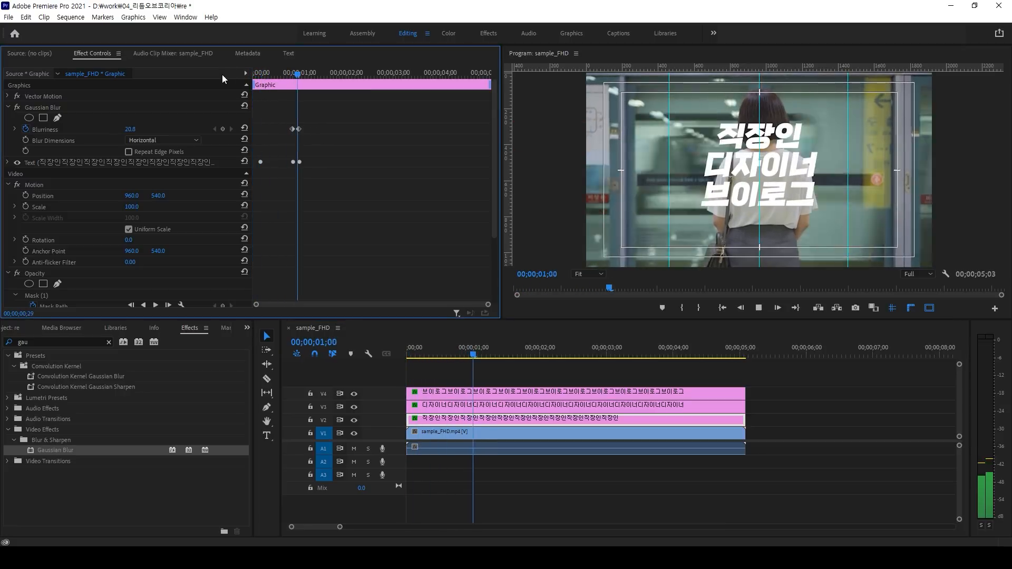
pyautogui.moveTo(299, 73); pyautogui.dragTo(196, 69)
pyautogui.press('space')
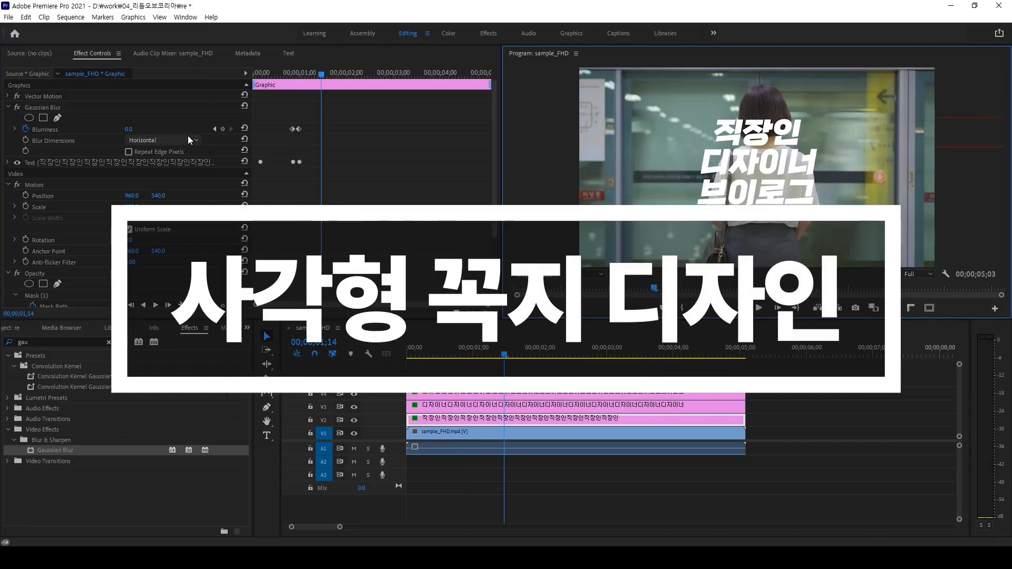
# Step: Create a new legacy title named square with the default 1920 × 1080 video settings
pyautogui.click(8, 17)
pyautogui.click(24, 30)
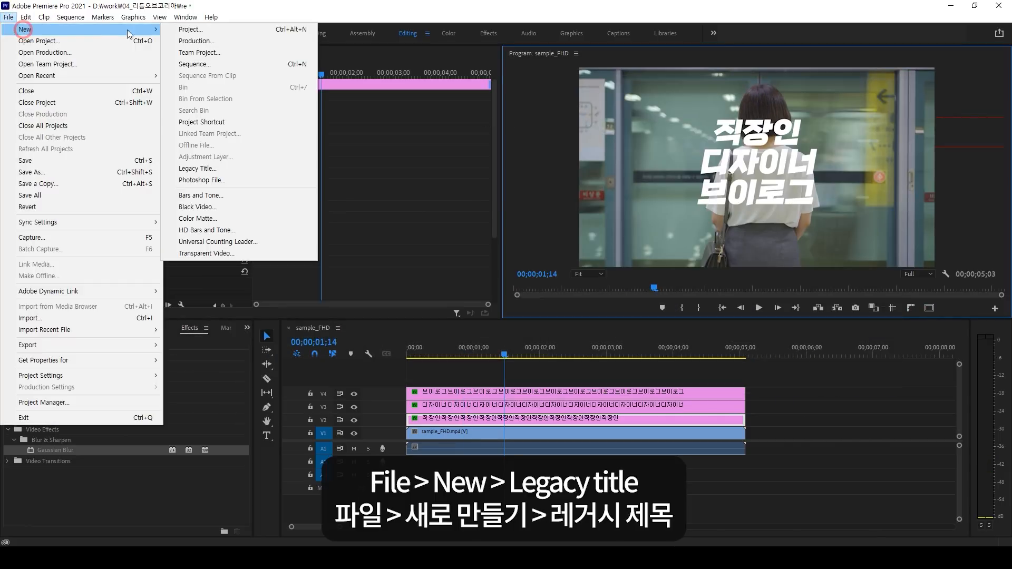
pyautogui.click(242, 169)
pyautogui.write('squa')
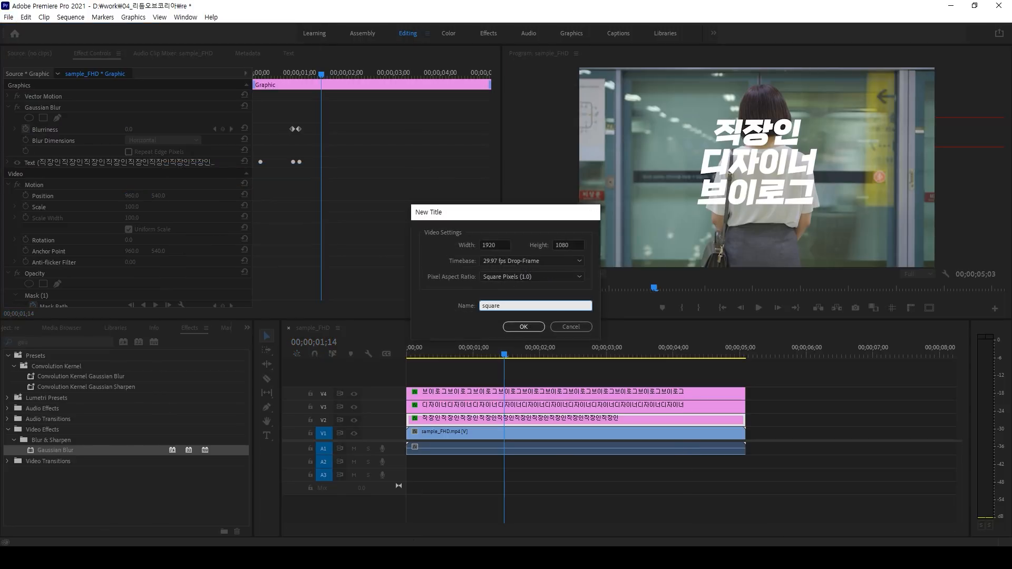
pyautogui.write('re')
pyautogui.press('Return')
pyautogui.click(614, 322)
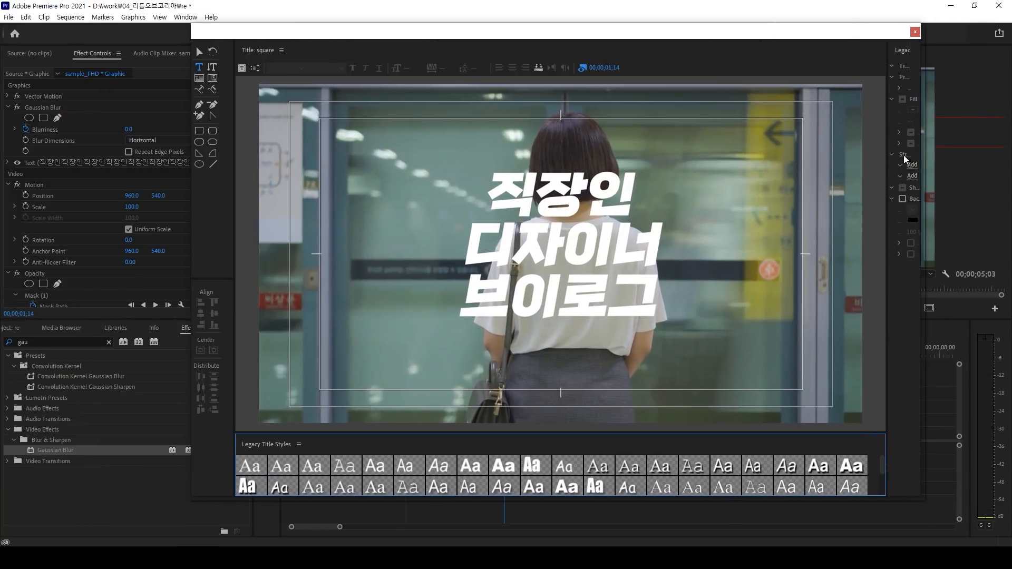
# Step: Draw a closed slanted parallelogram outline about 152 wide and 171 high above the title text with the Pen tool
pyautogui.moveTo(886, 153); pyautogui.dragTo(791, 154)
pyautogui.click(199, 105)
pyautogui.click(495, 124)
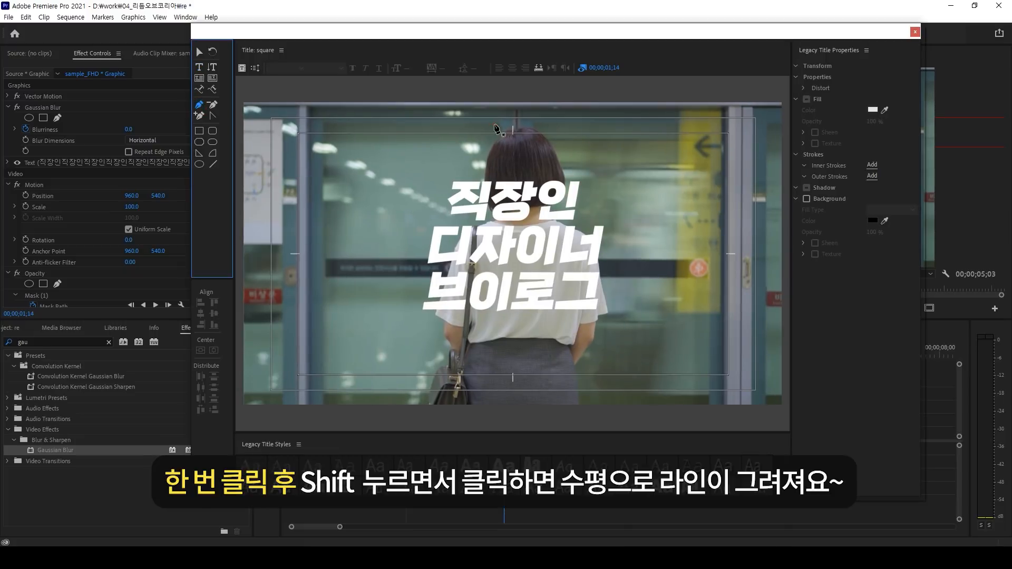
pyautogui.keyDown('shift'); pyautogui.click(518, 125); pyautogui.keyUp('shift')
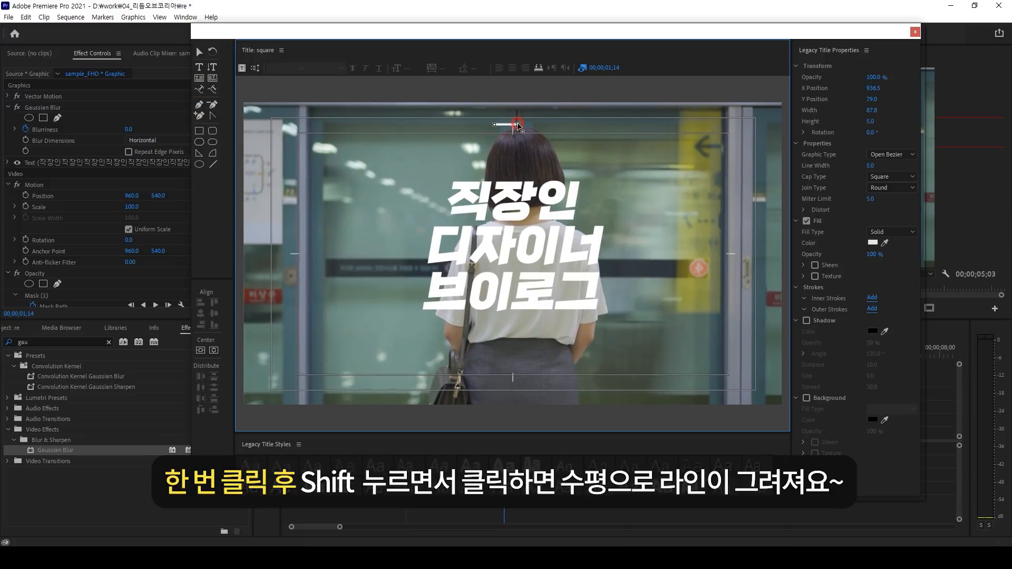
pyautogui.click(535, 172)
pyautogui.click(515, 171)
pyautogui.click(494, 126)
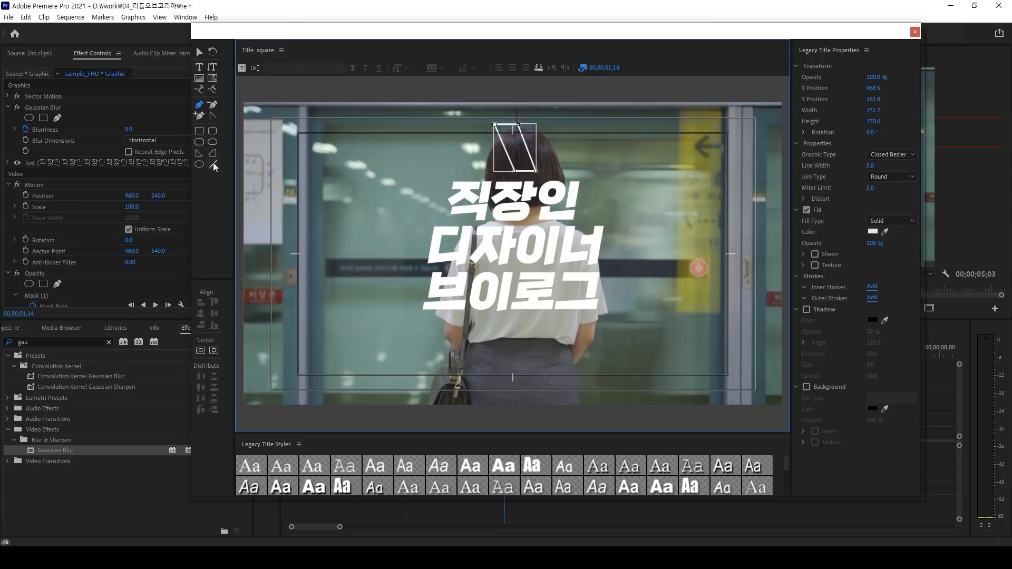
# Step: Adjust the parallelogram's corner points to narrow it to about 140 wide, and select the shape
pyautogui.click(200, 52)
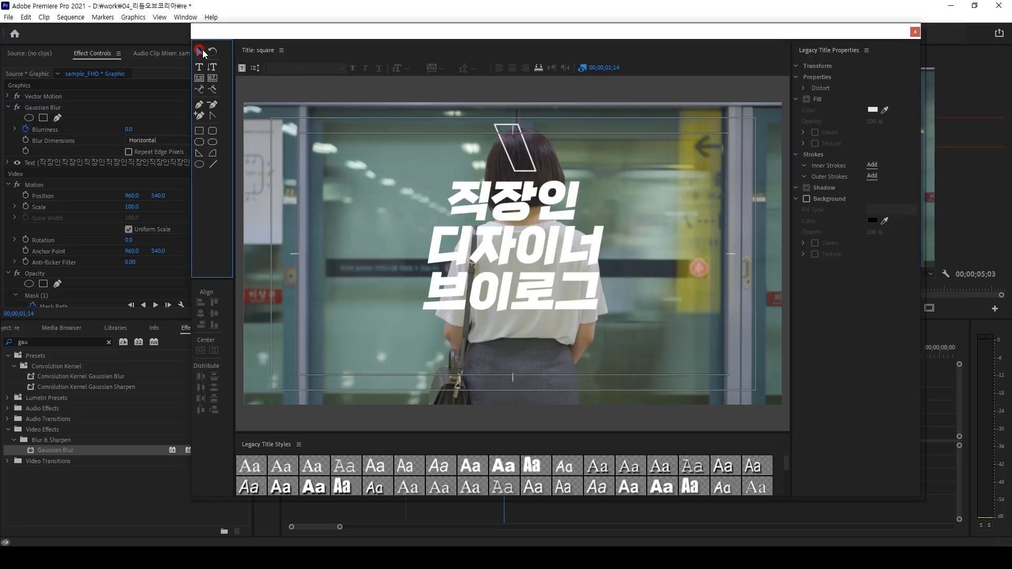
pyautogui.doubleClick(526, 163)
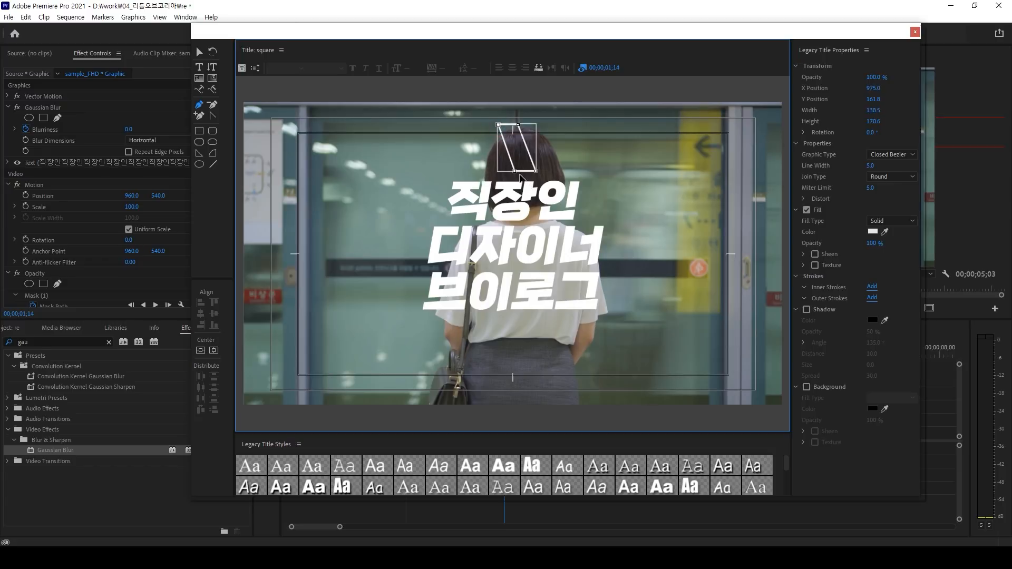
pyautogui.moveTo(514, 174); pyautogui.dragTo(515, 174)
pyautogui.click(569, 201)
pyautogui.click(200, 52)
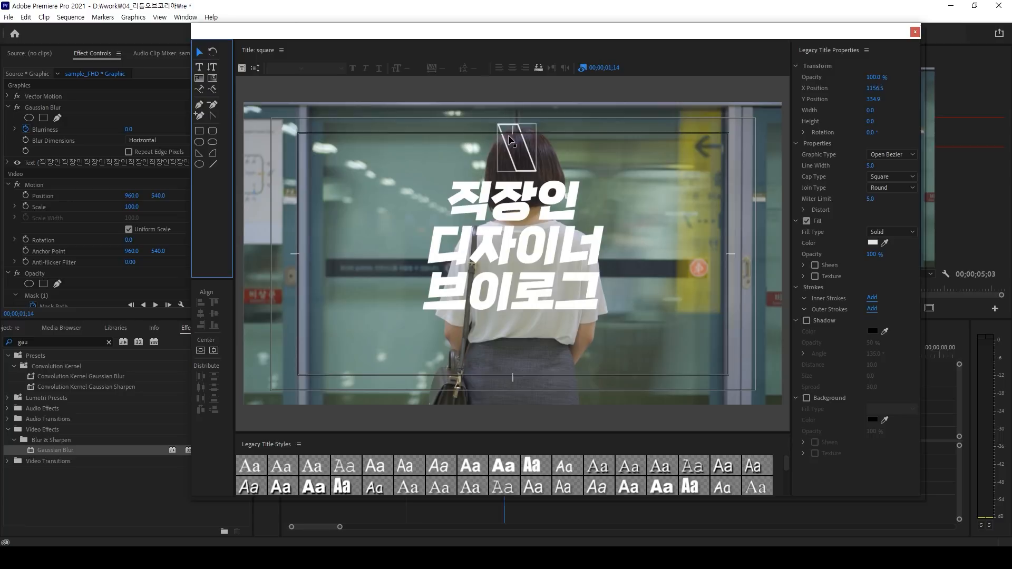
pyautogui.click(521, 156)
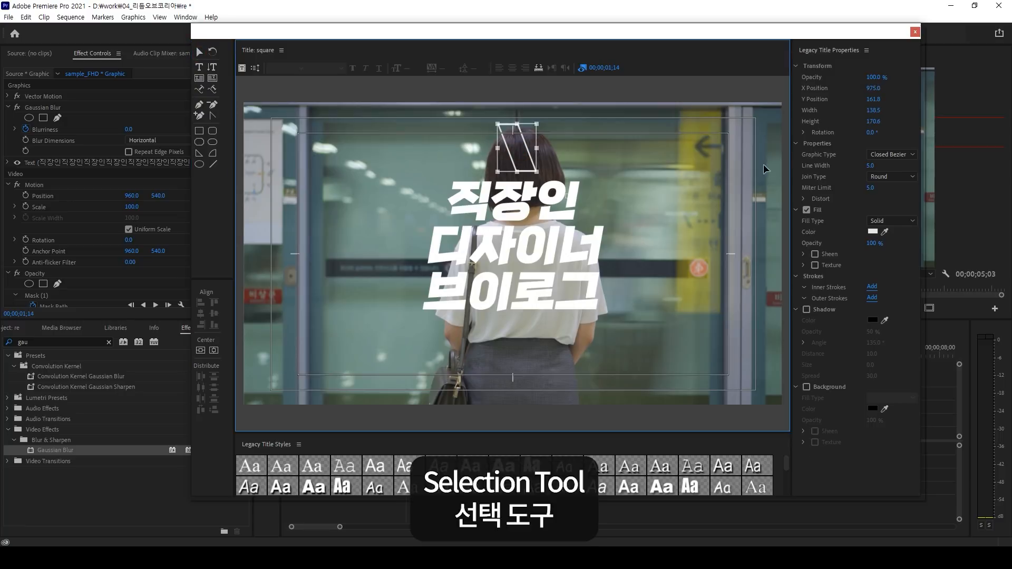
# Step: Change the parallelogram's graphic type to Filled Bezier and nudge it slightly upward
pyautogui.click(816, 144)
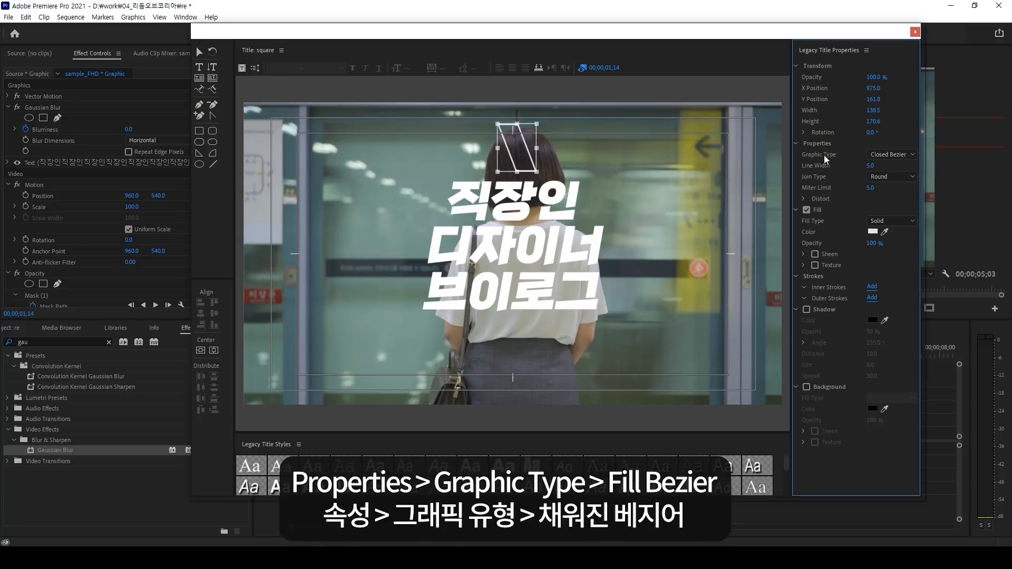
pyautogui.click(884, 156)
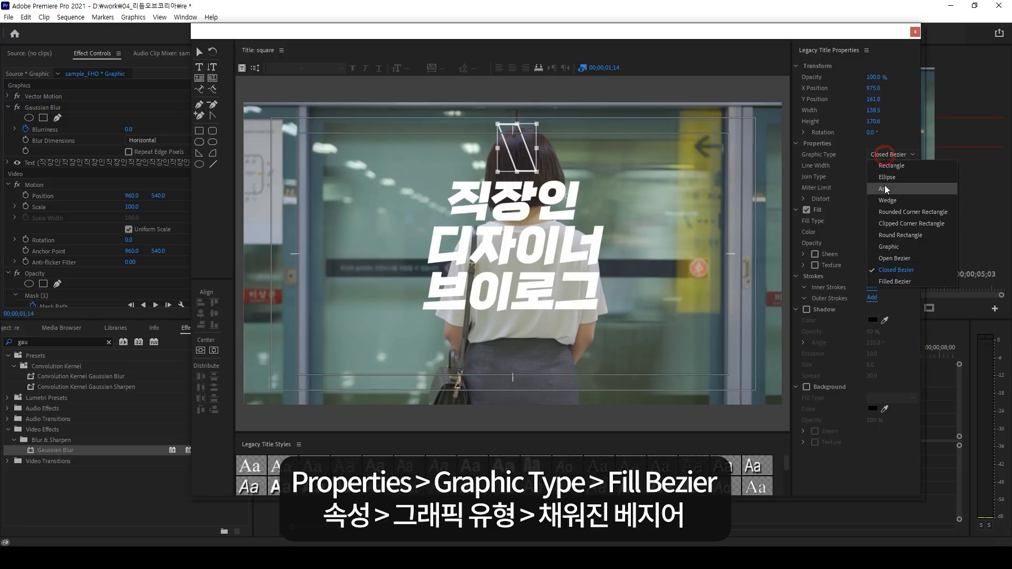
pyautogui.click(889, 281)
pyautogui.moveTo(524, 155); pyautogui.dragTo(522, 151)
# Step: Set the shape's fill colour to white (FFFFFF), scale it down above the text, and close the title editor
pyautogui.click(813, 187)
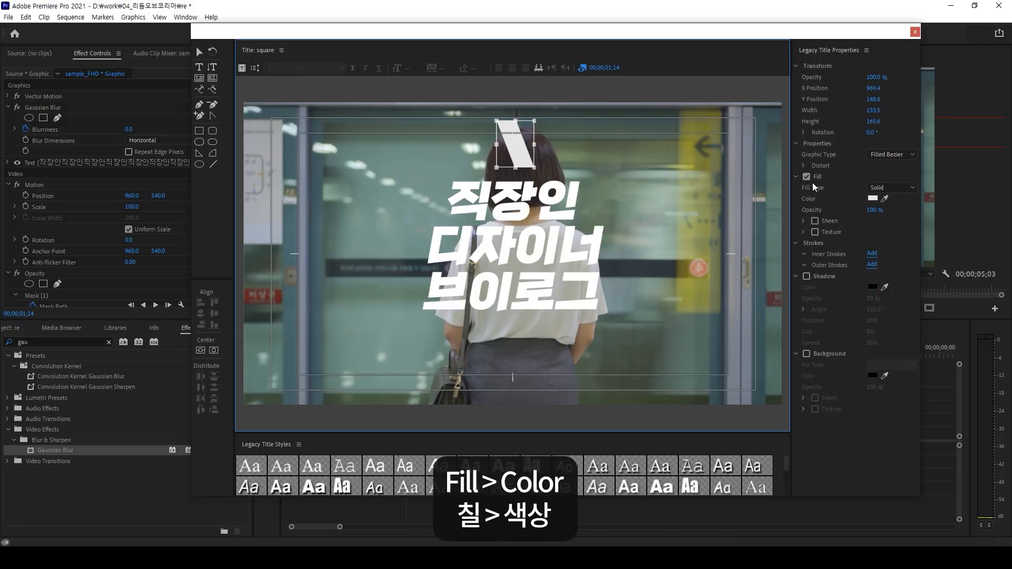
pyautogui.click(873, 200)
pyautogui.moveTo(448, 312); pyautogui.dragTo(436, 328)
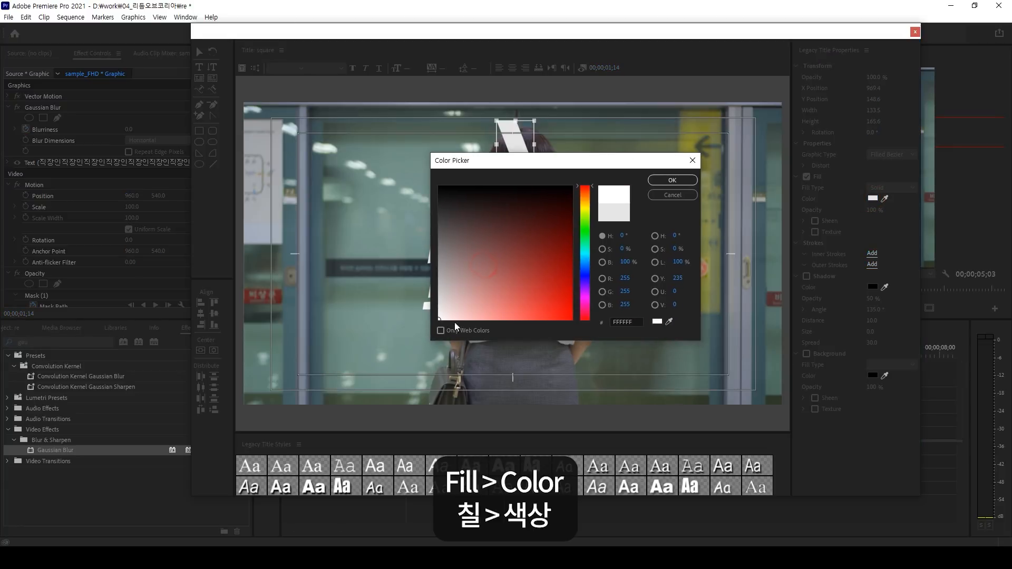
pyautogui.press('Return')
pyautogui.moveTo(534, 168); pyautogui.dragTo(511, 151)
pyautogui.click(914, 32)
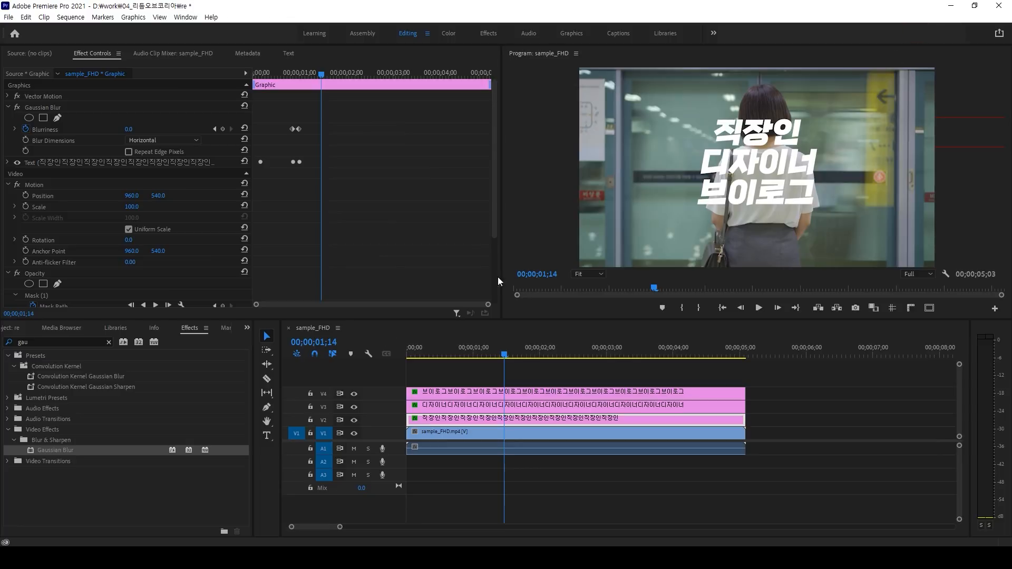
# Step: Place the square title at the sequence start on V5 and extend its end to match the other clips
pyautogui.click(11, 328)
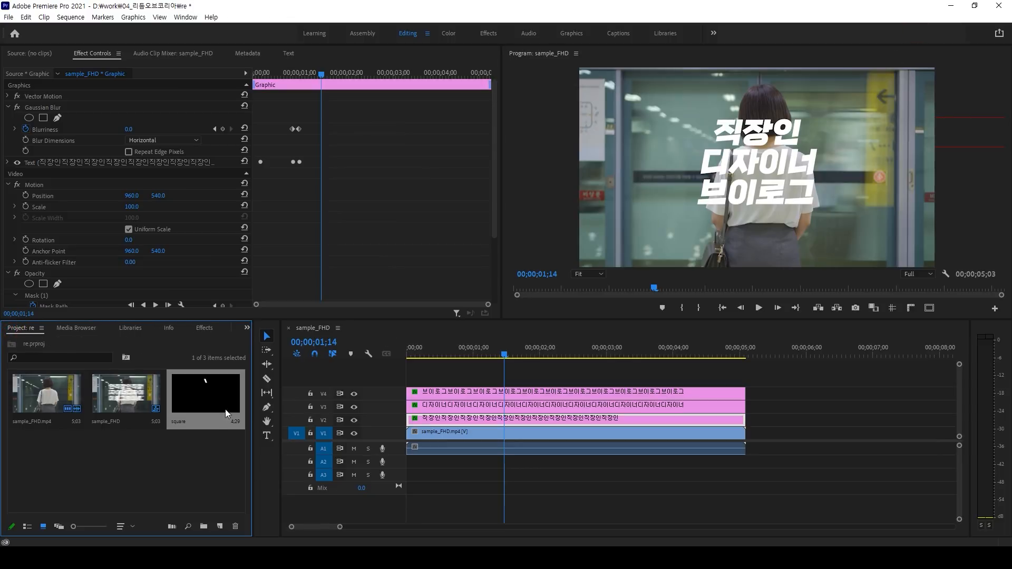
pyautogui.click(349, 440)
pyautogui.moveTo(349, 441); pyautogui.dragTo(351, 469)
pyautogui.moveTo(202, 409); pyautogui.dragTo(406, 411)
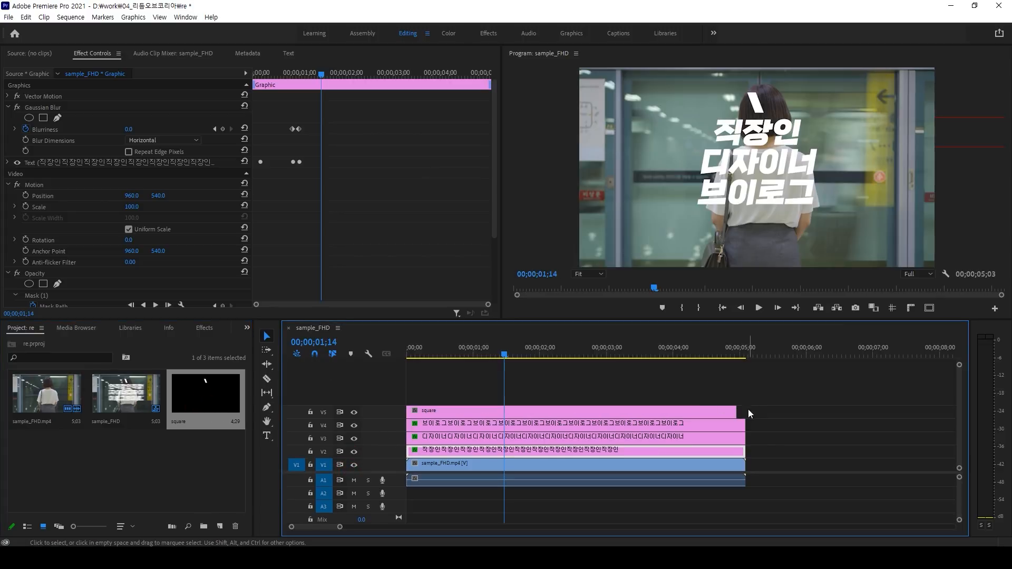
pyautogui.moveTo(736, 412); pyautogui.dragTo(745, 413)
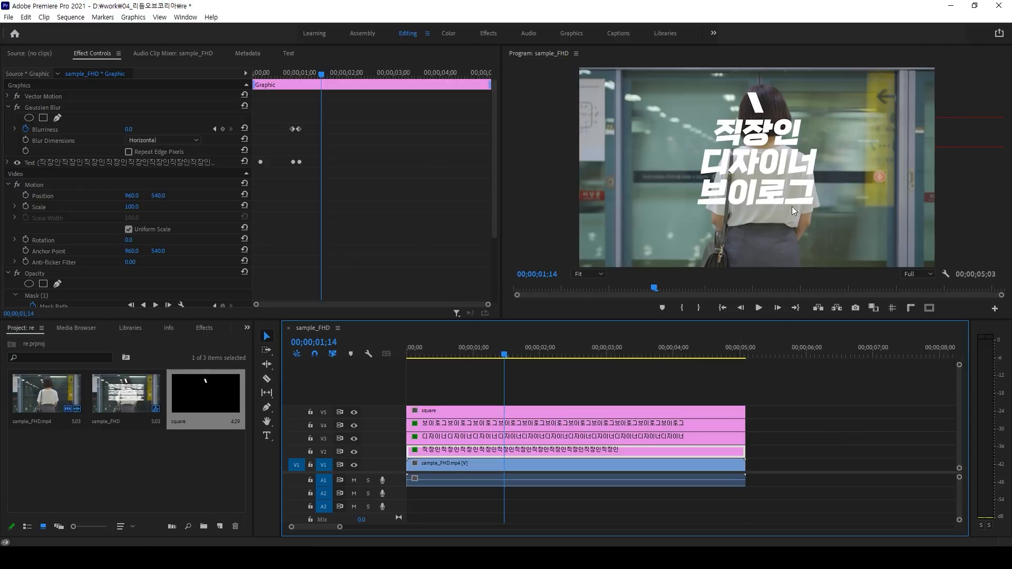
# Step: Duplicate the square clip onto V6 and select the copy
pyautogui.click(505, 414)
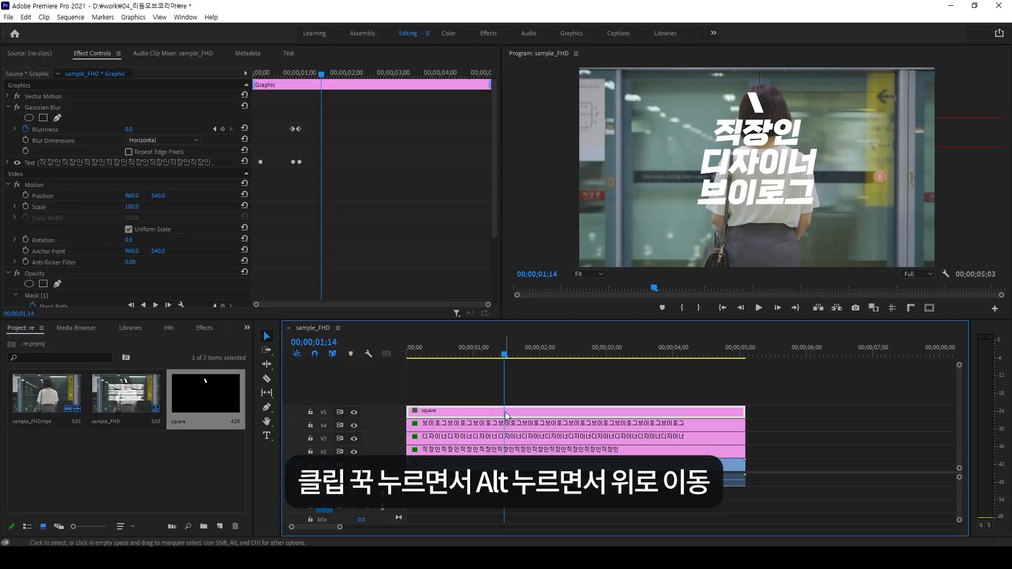
pyautogui.moveTo(505, 413); pyautogui.dragTo(506, 399)
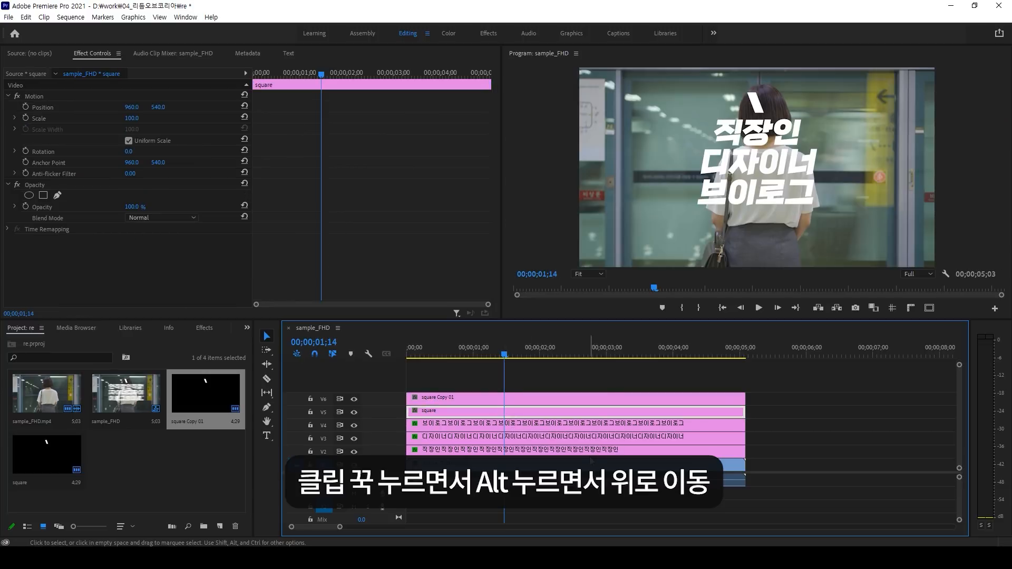
pyautogui.click(509, 399)
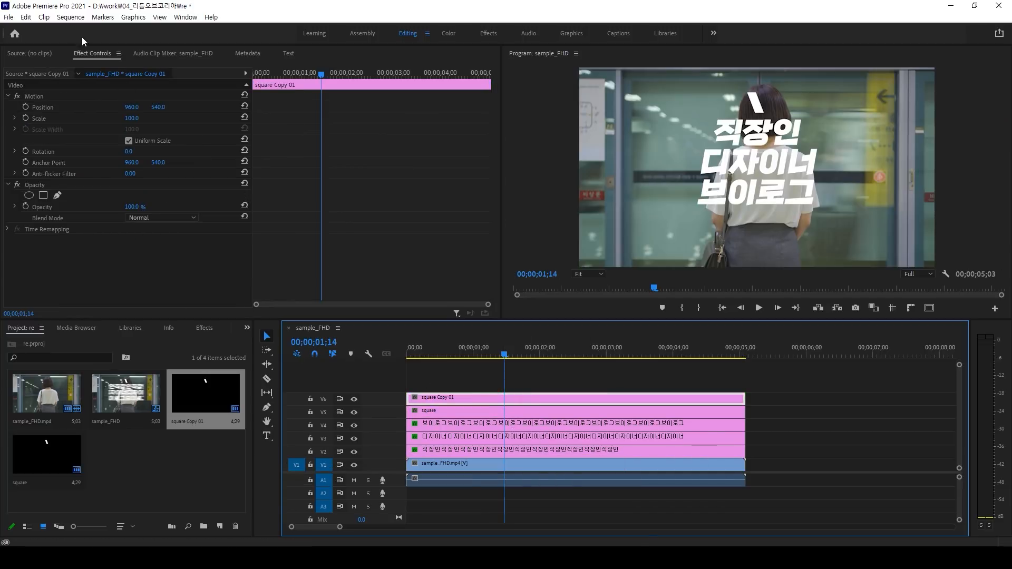
# Step: Move the copied square shape below the three text lines, to about position 957.2, 1192.6
pyautogui.click(42, 97)
pyautogui.moveTo(790, 130); pyautogui.dragTo(797, 250)
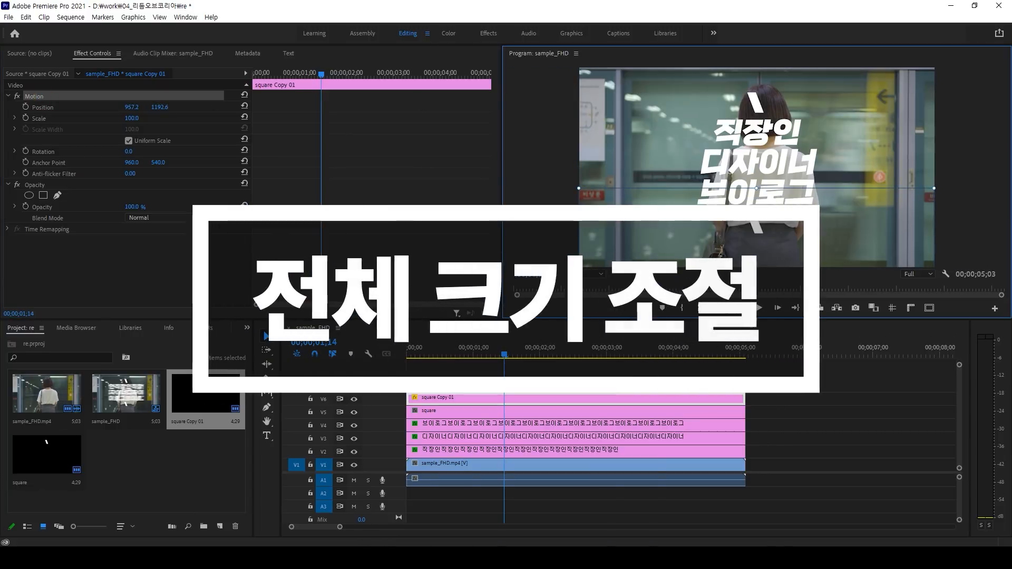
# Step: Nest all title and square clips on V2 to V6 into one sequence, keeping the default name
pyautogui.moveTo(452, 371); pyautogui.dragTo(495, 456)
pyautogui.rightClick(494, 457)
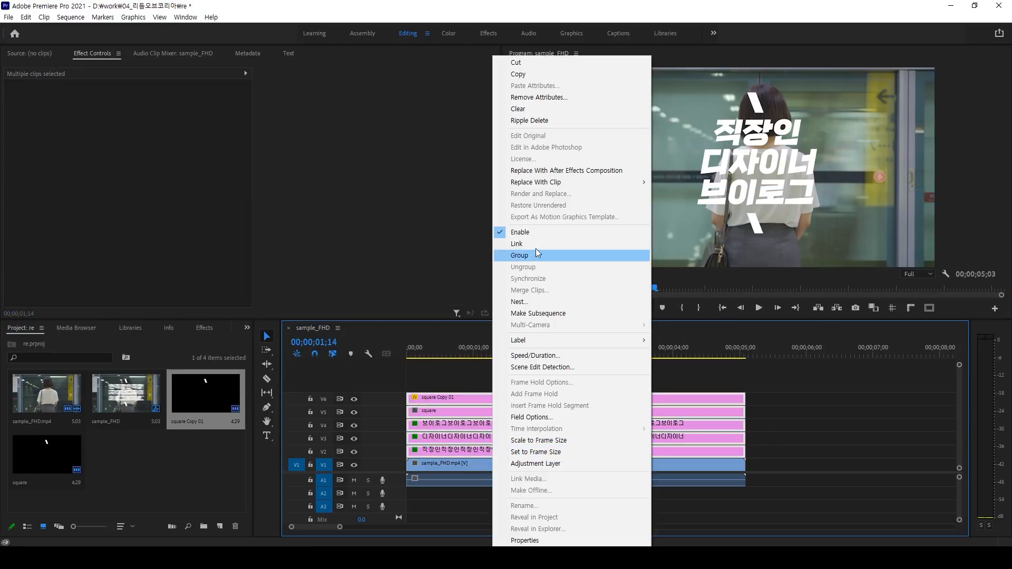
pyautogui.click(536, 303)
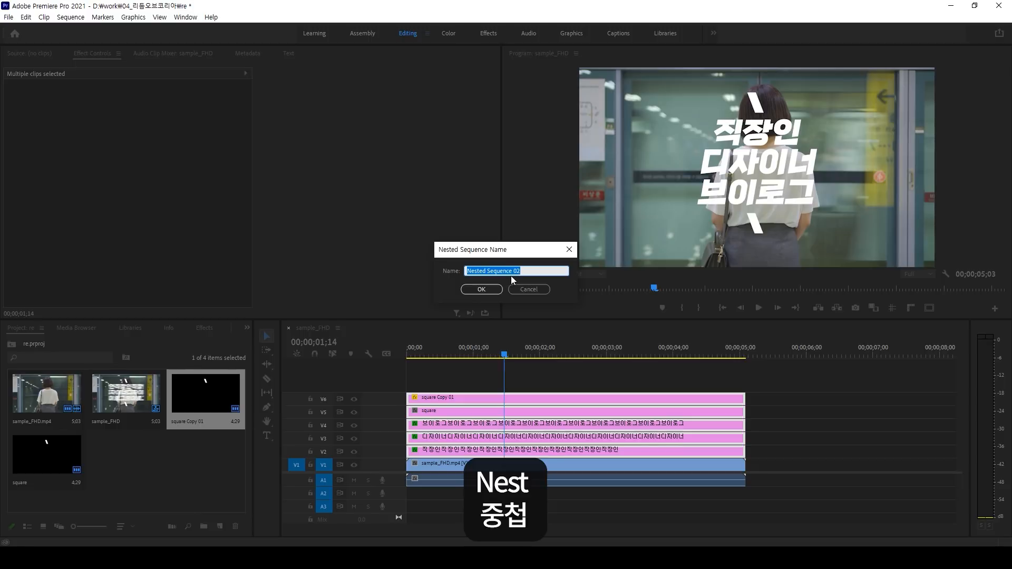
pyautogui.click(490, 289)
# Step: Scale the nested title down to about 84.9 and shift it slightly up to about position 960.0, 528.6
pyautogui.click(505, 448)
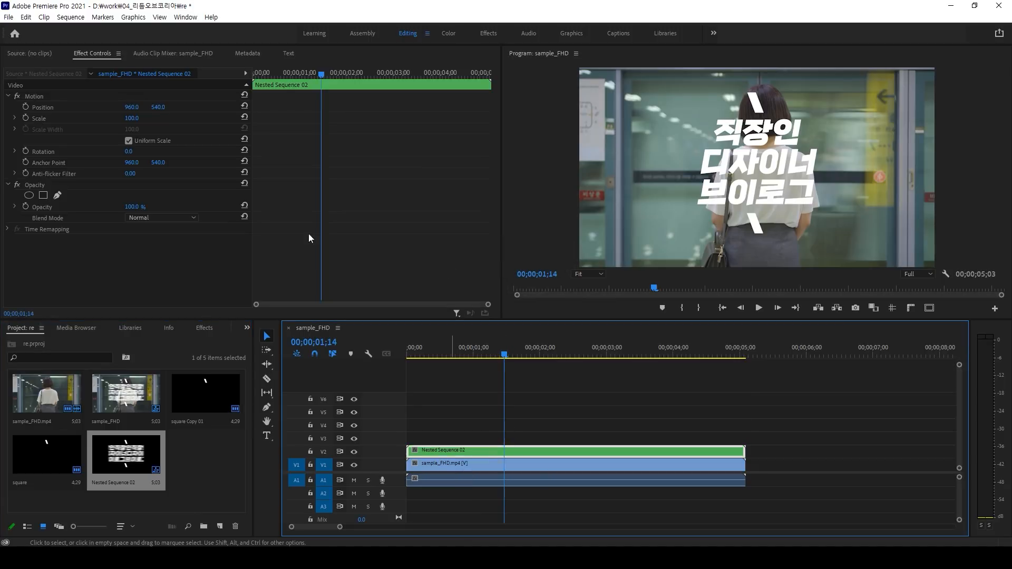
pyautogui.click(100, 53)
pyautogui.click(41, 98)
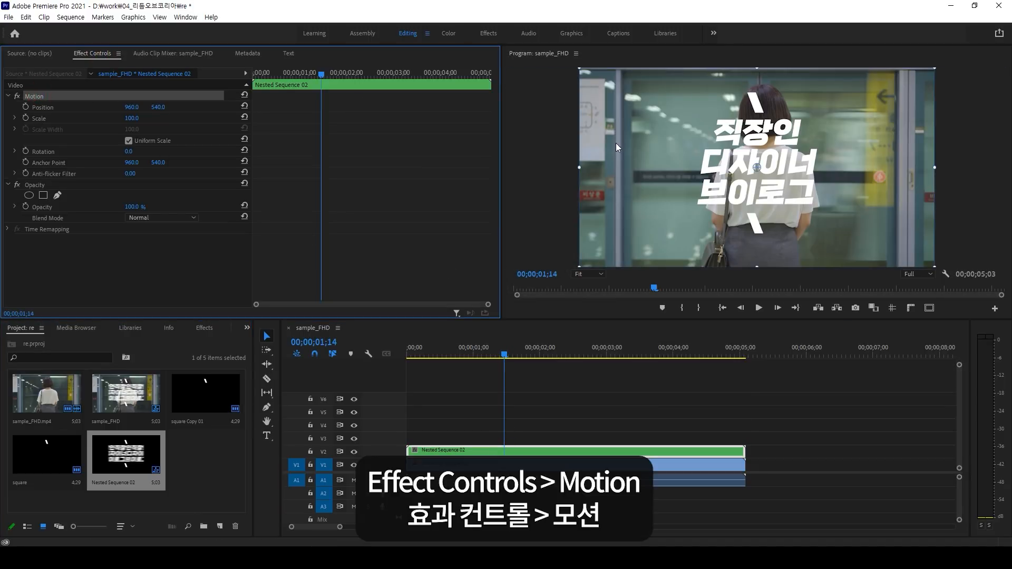
pyautogui.moveTo(579, 168); pyautogui.dragTo(606, 169)
pyautogui.moveTo(858, 221); pyautogui.dragTo(809, 210)
pyautogui.click(506, 436)
# Step: Inside the nested sequence, nudge the upper square up to about position 960.0, 534.3, and return to the sample_FHD sequence
pyautogui.doubleClick(485, 453)
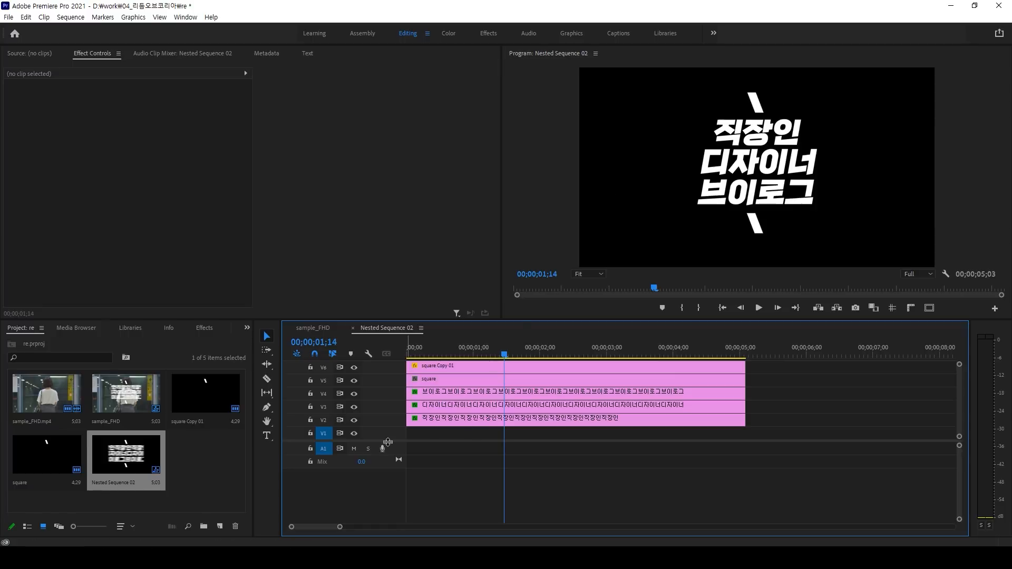
pyautogui.scroll(2, 448, 417)
pyautogui.click(448, 412)
pyautogui.click(50, 96)
pyautogui.moveTo(773, 138); pyautogui.dragTo(770, 136)
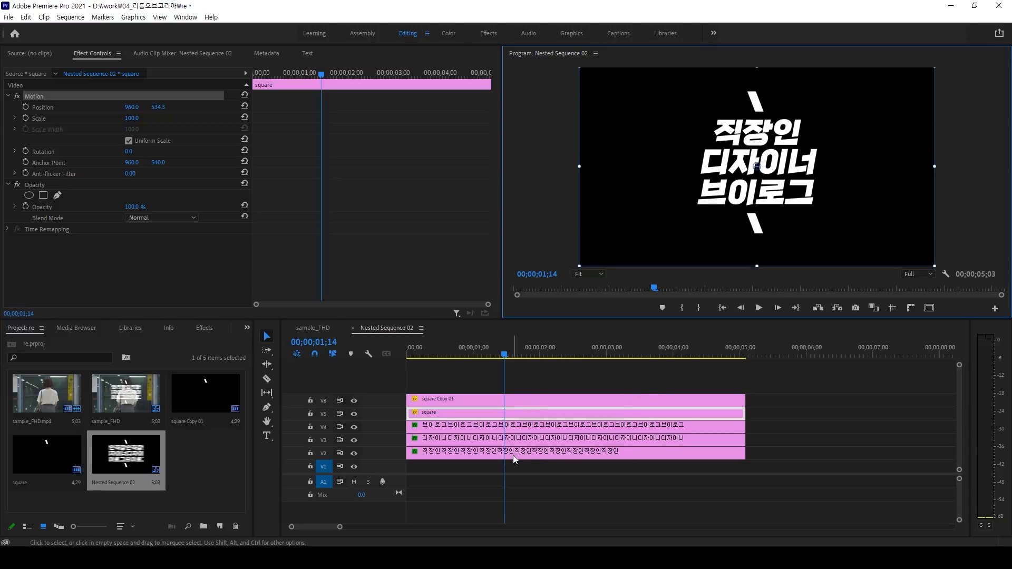
pyautogui.click(314, 328)
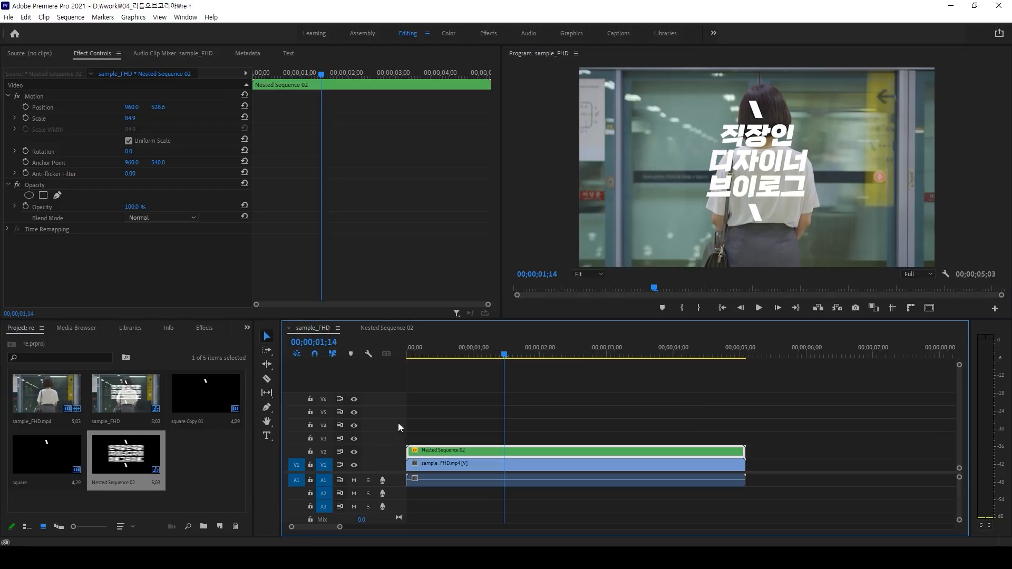
# Step: At the sequence start, add the text "DESIGNER VLOG" below the lower square shape
pyautogui.click(508, 355)
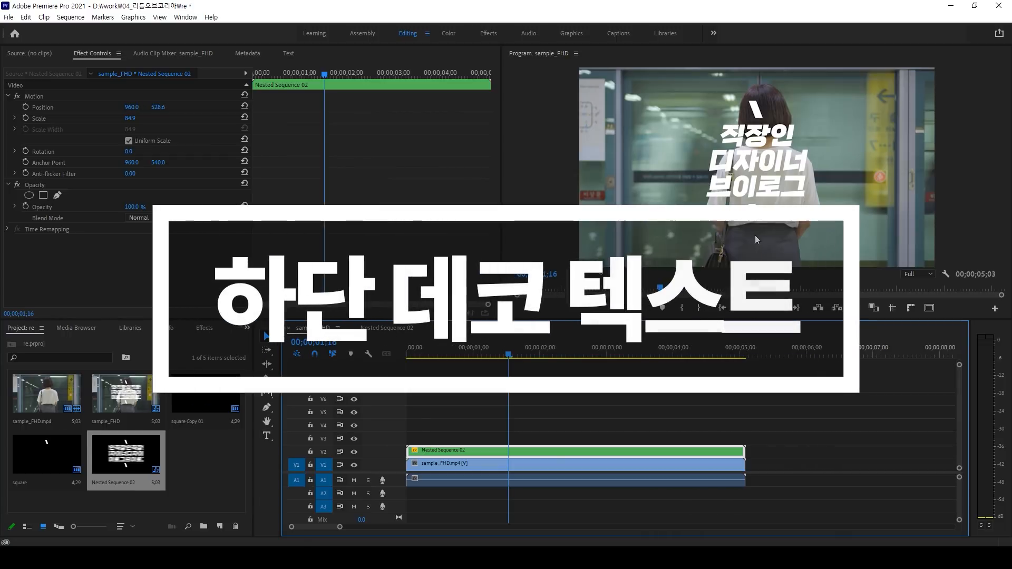
pyautogui.press('Home')
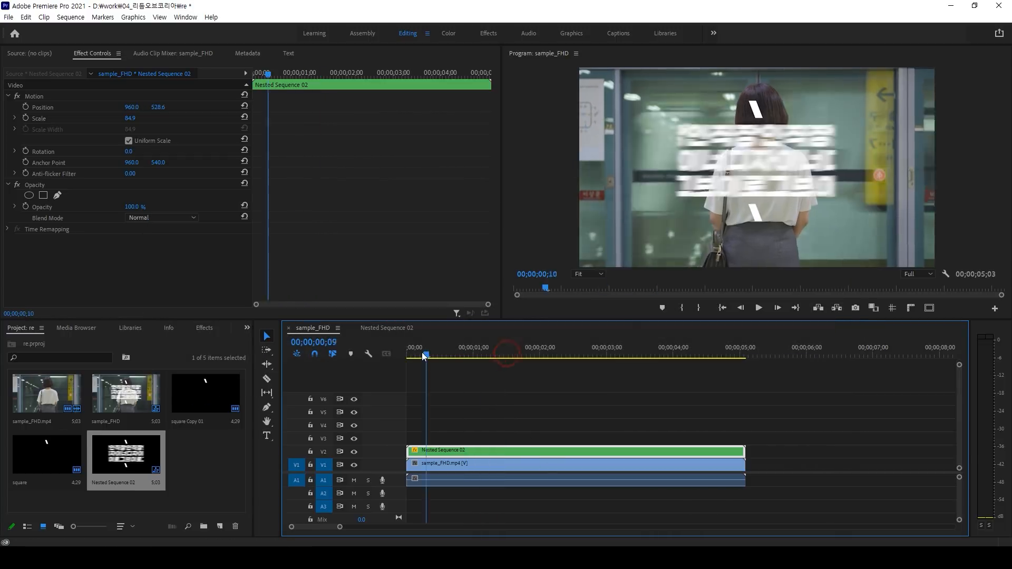
pyautogui.click(266, 436)
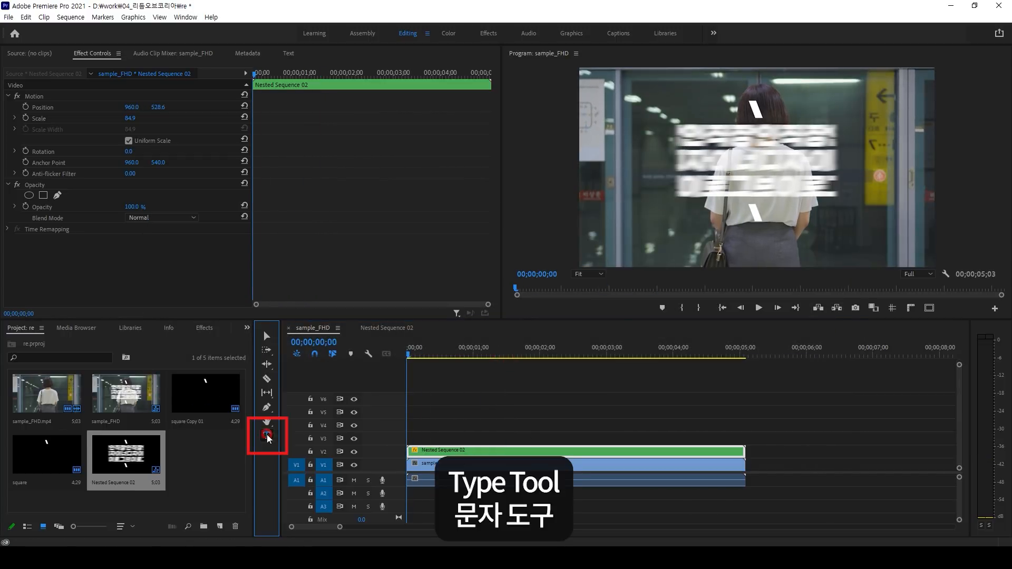
pyautogui.click(735, 247)
pyautogui.write('e')
pyautogui.press('BackSpace')
pyautogui.write('DESIGNER V')
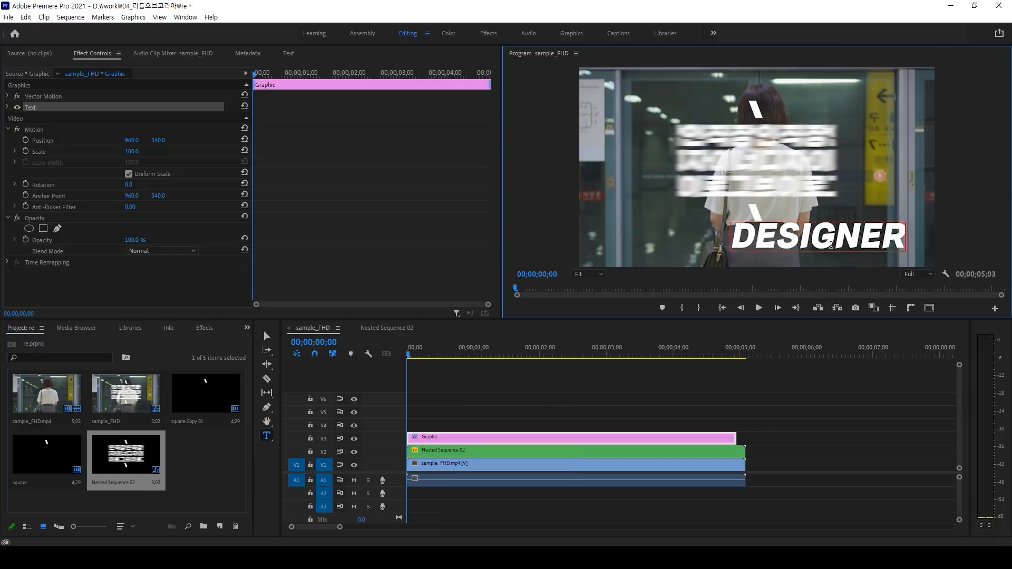
pyautogui.click(265, 337)
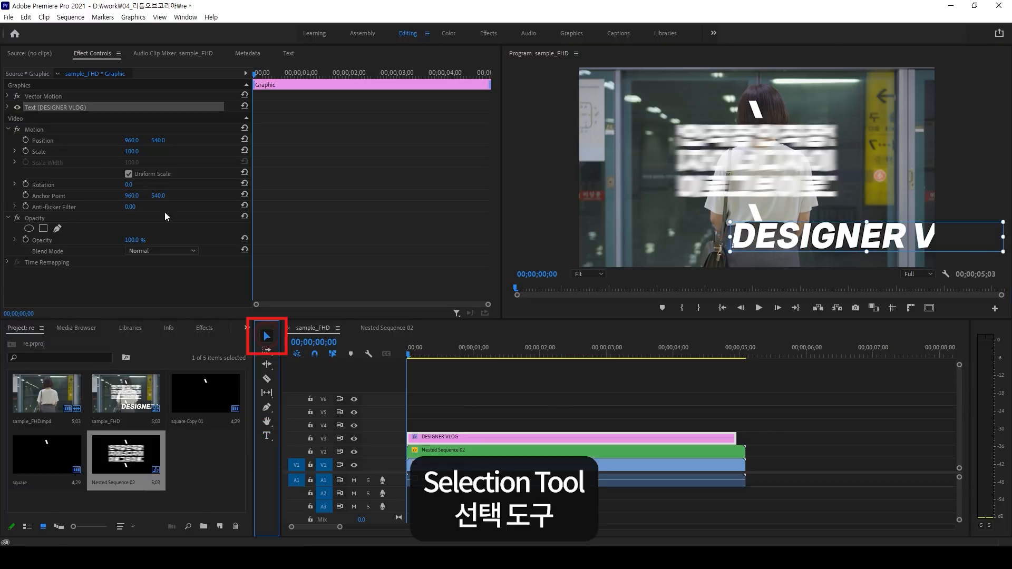
# Step: Scale the DESIGNER VLOG text down to a small caption and centre it beneath the lower square
pyautogui.click(8, 107)
pyautogui.moveTo(153, 159); pyautogui.dragTo(143, 160)
pyautogui.moveTo(768, 243); pyautogui.dragTo(767, 243)
# Step: Extend the DESIGNER VLOG clip's end to match the other clips and play back the sequence
pyautogui.moveTo(732, 439); pyautogui.dragTo(745, 437)
pyautogui.click(486, 369)
pyautogui.press('space')
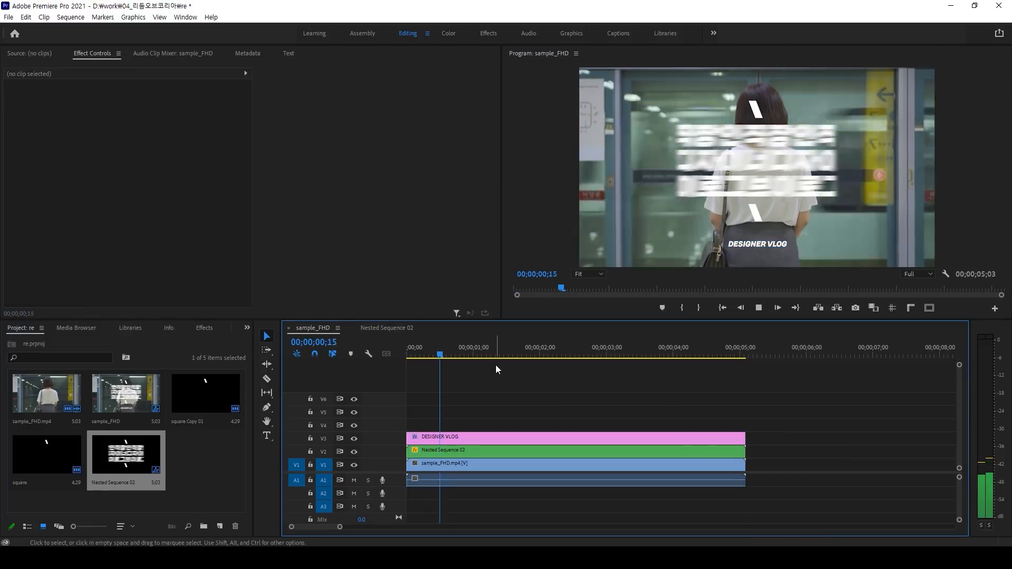
pyautogui.press('space')
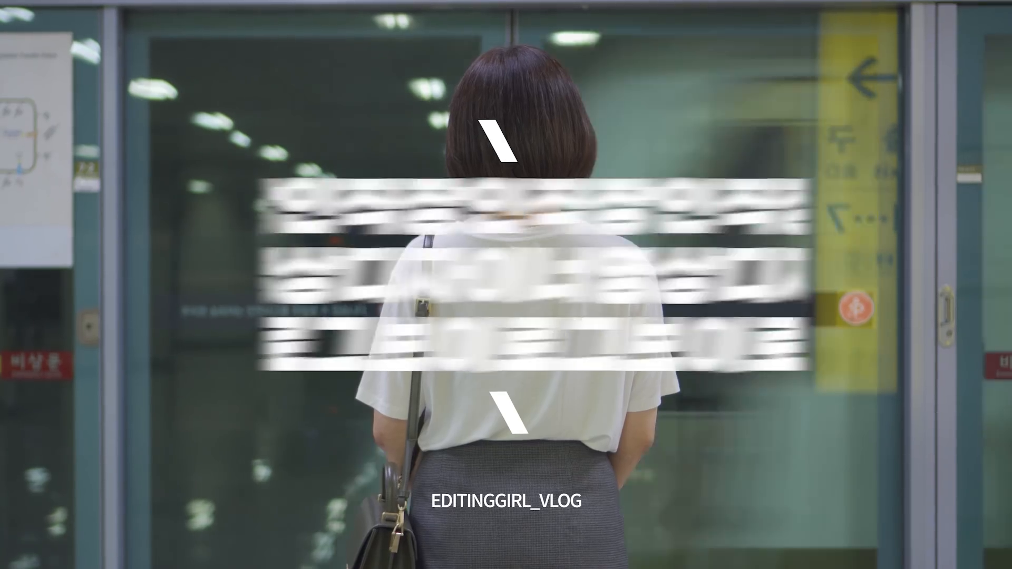